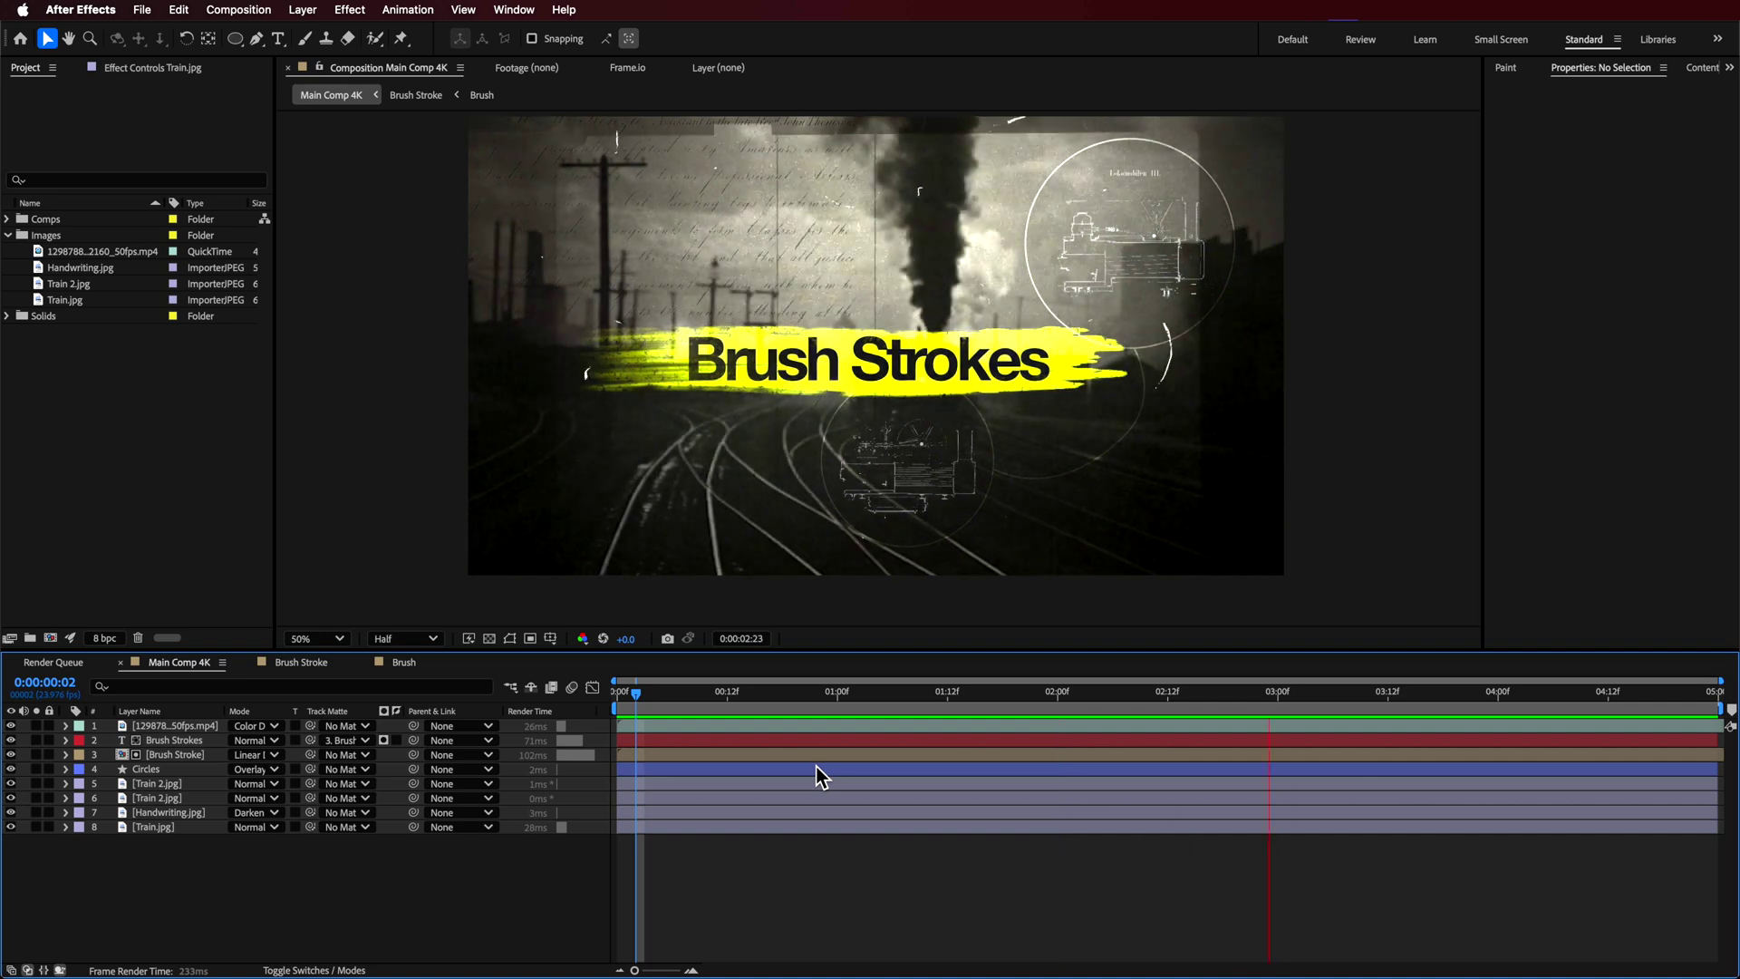
click(771, 679)
click(637, 691)
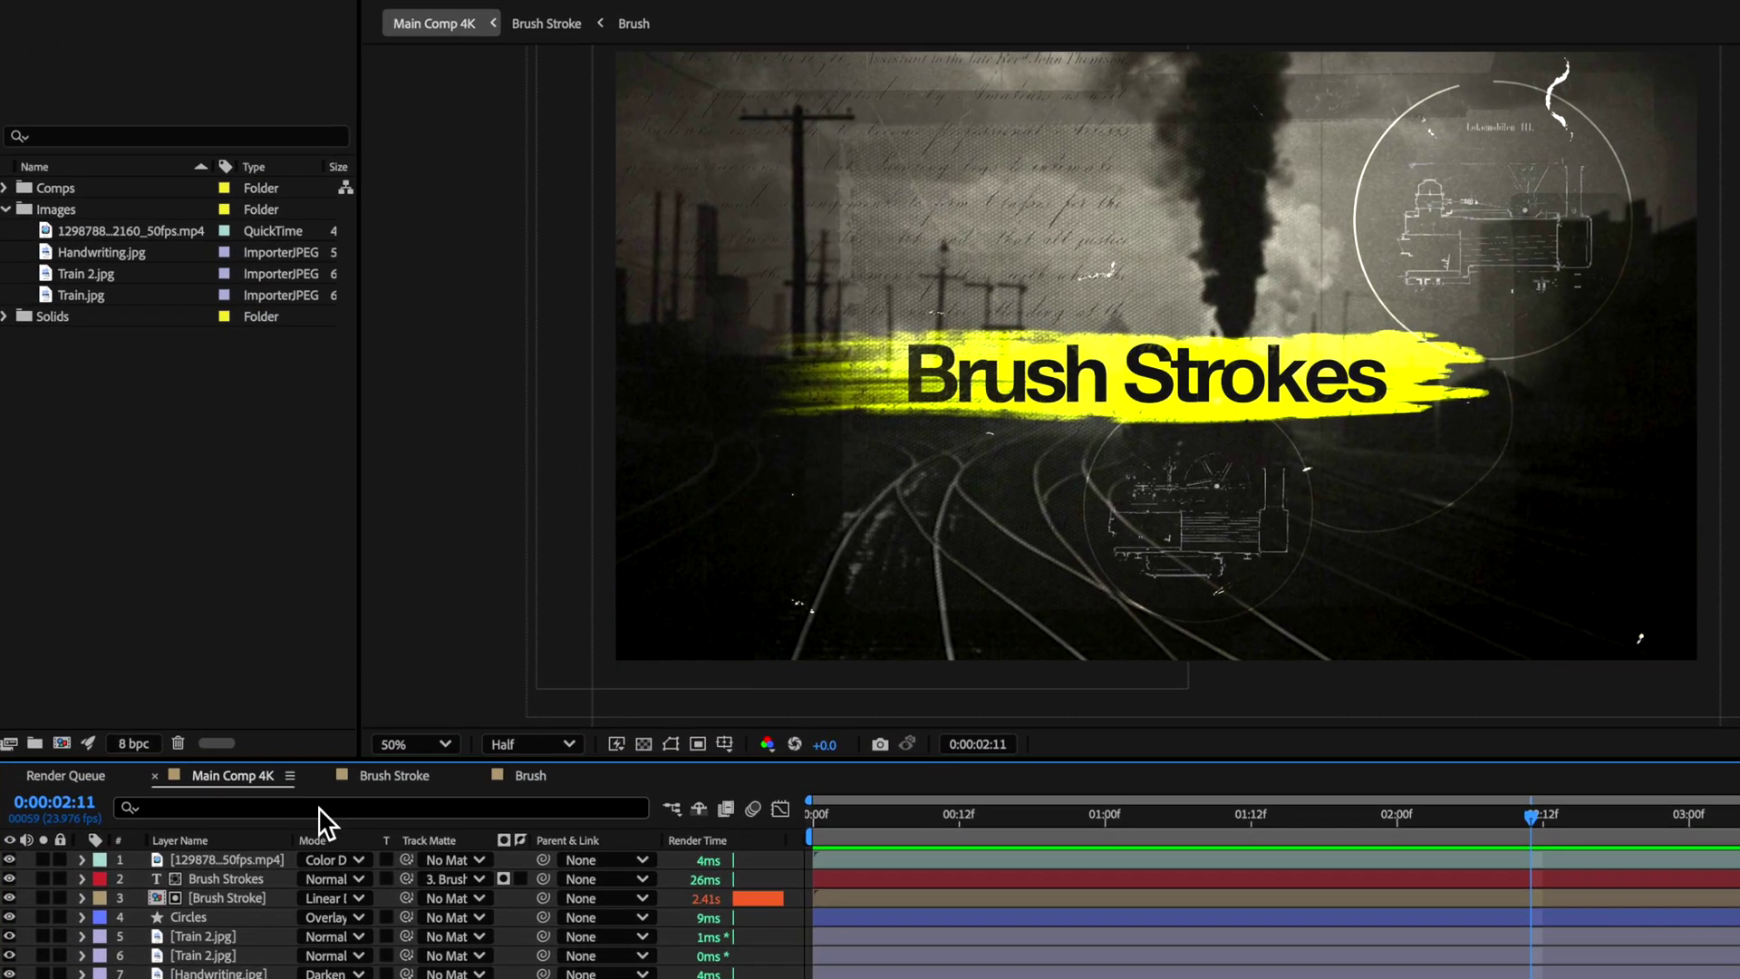
Step: Create a composition named Main Comp with the HD 1920x1080 24 fps preset
right_click(133, 415)
click(132, 424)
click(1098, 397)
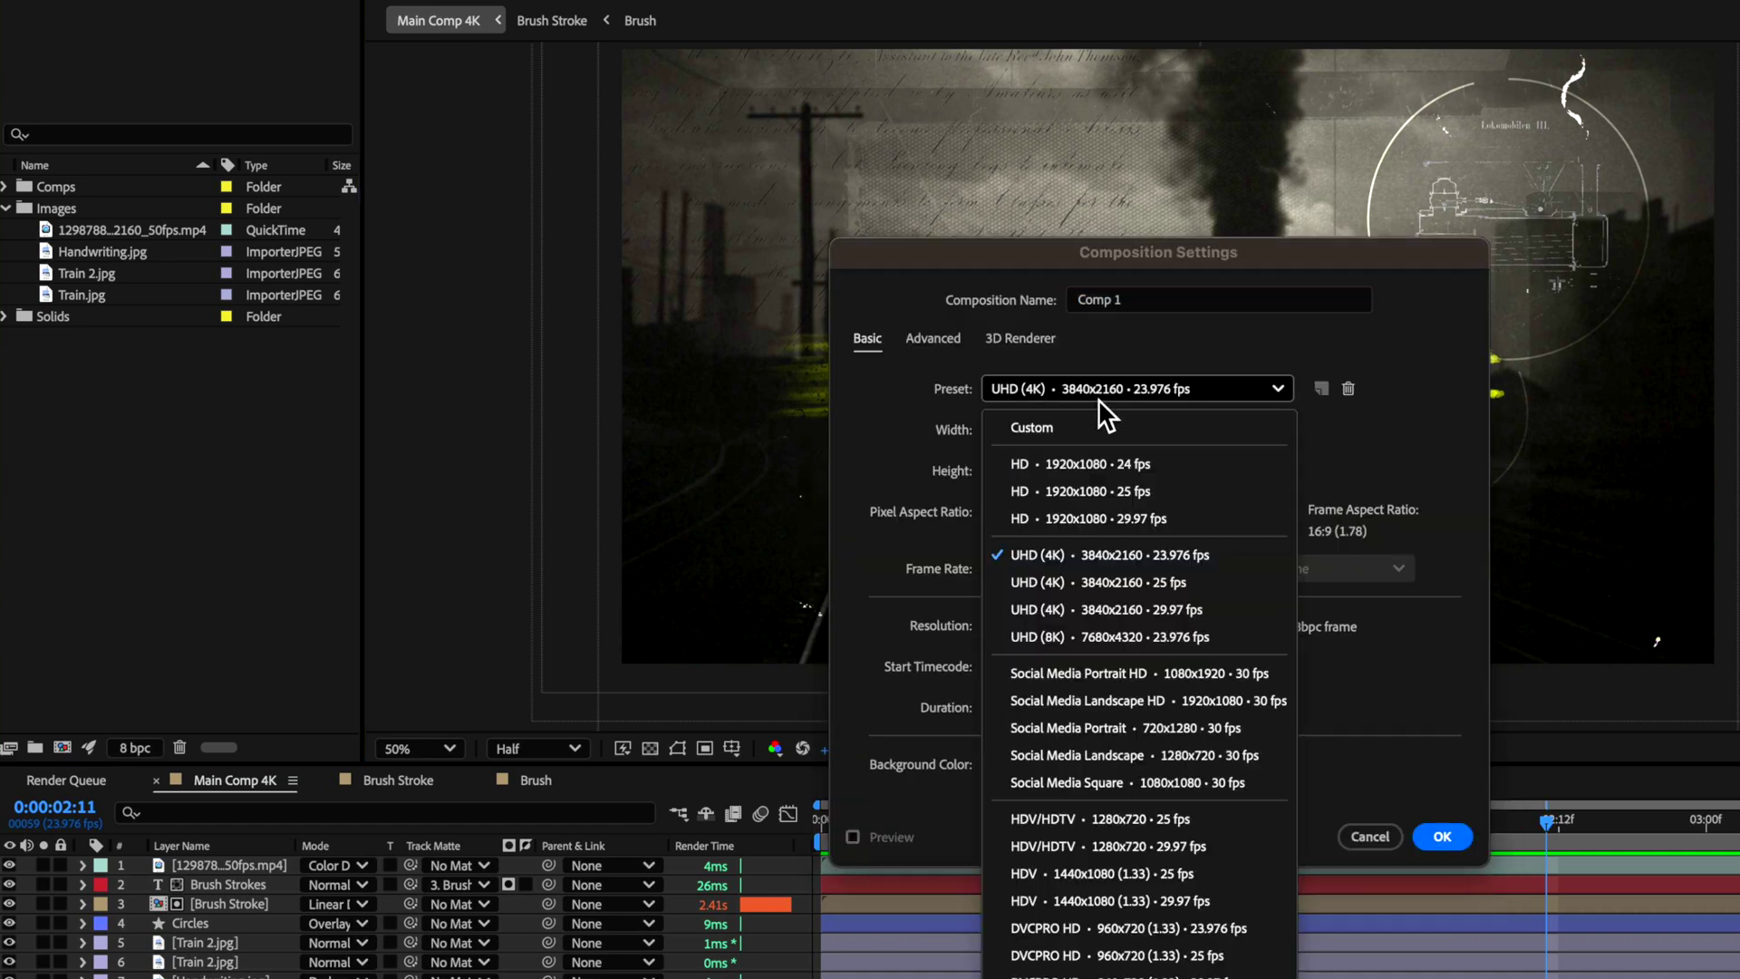
click(1189, 469)
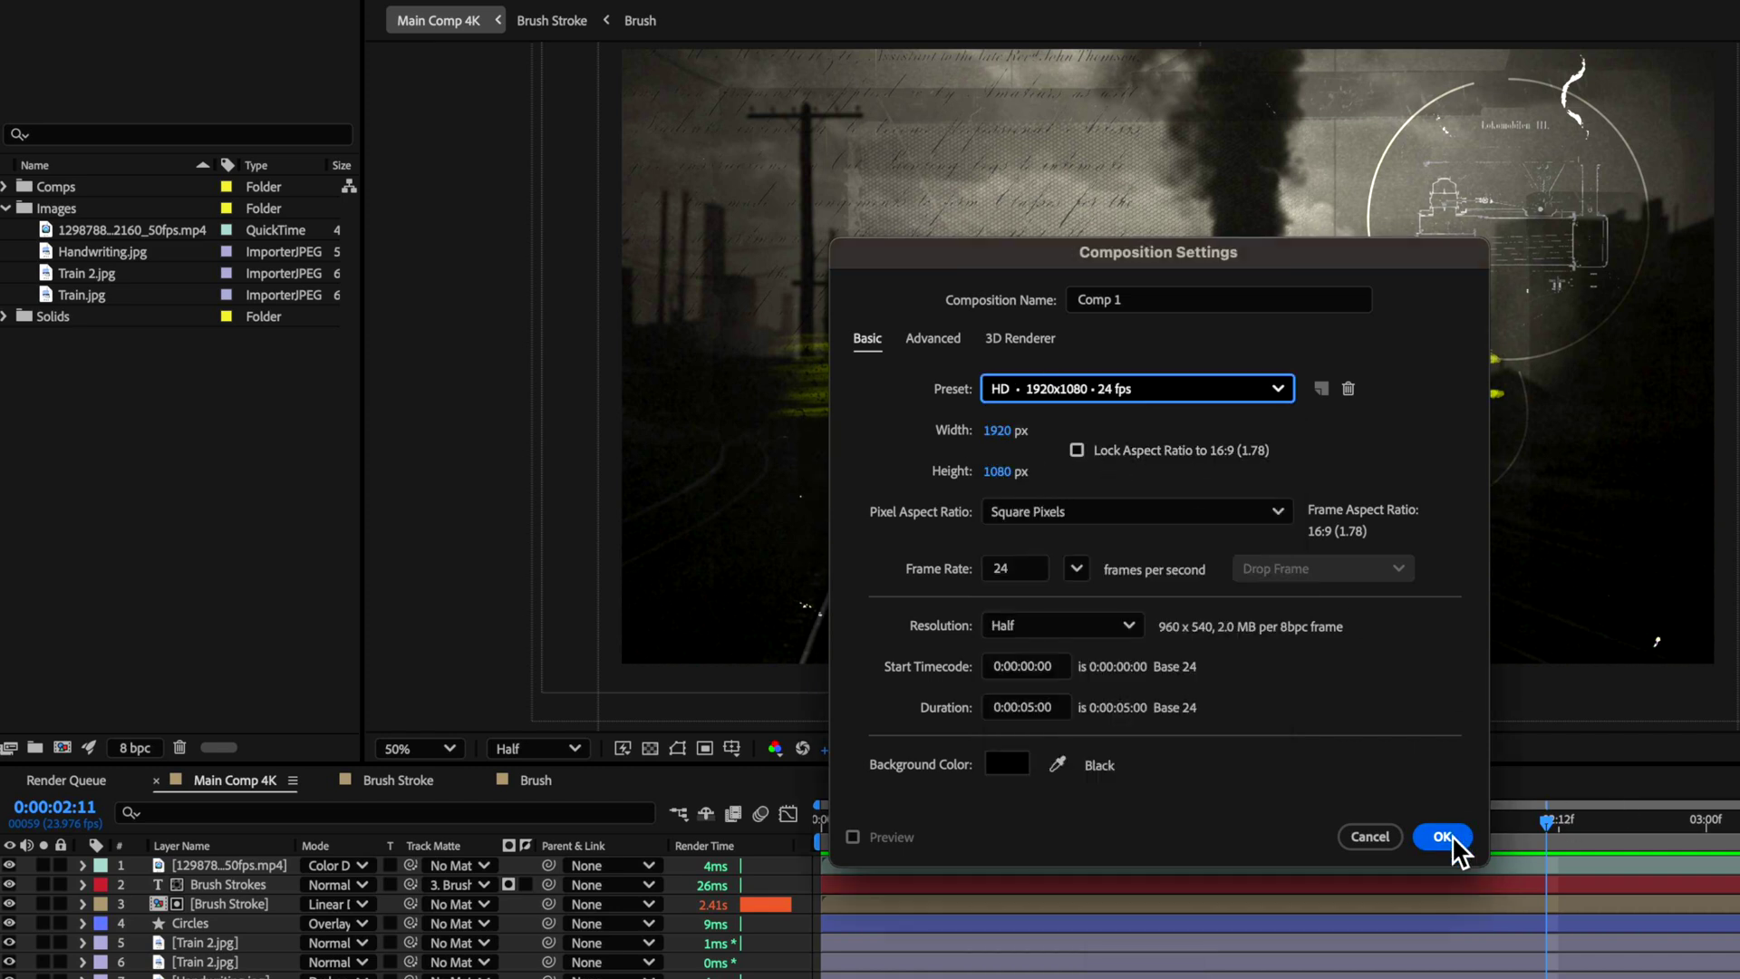
triple_click(1155, 301)
text(Main Comp)
key(Return)
Step: Create another HD 1920x1080 24 fps composition named Brush STroke
right_click(277, 917)
key(Escape)
right_click(150, 528)
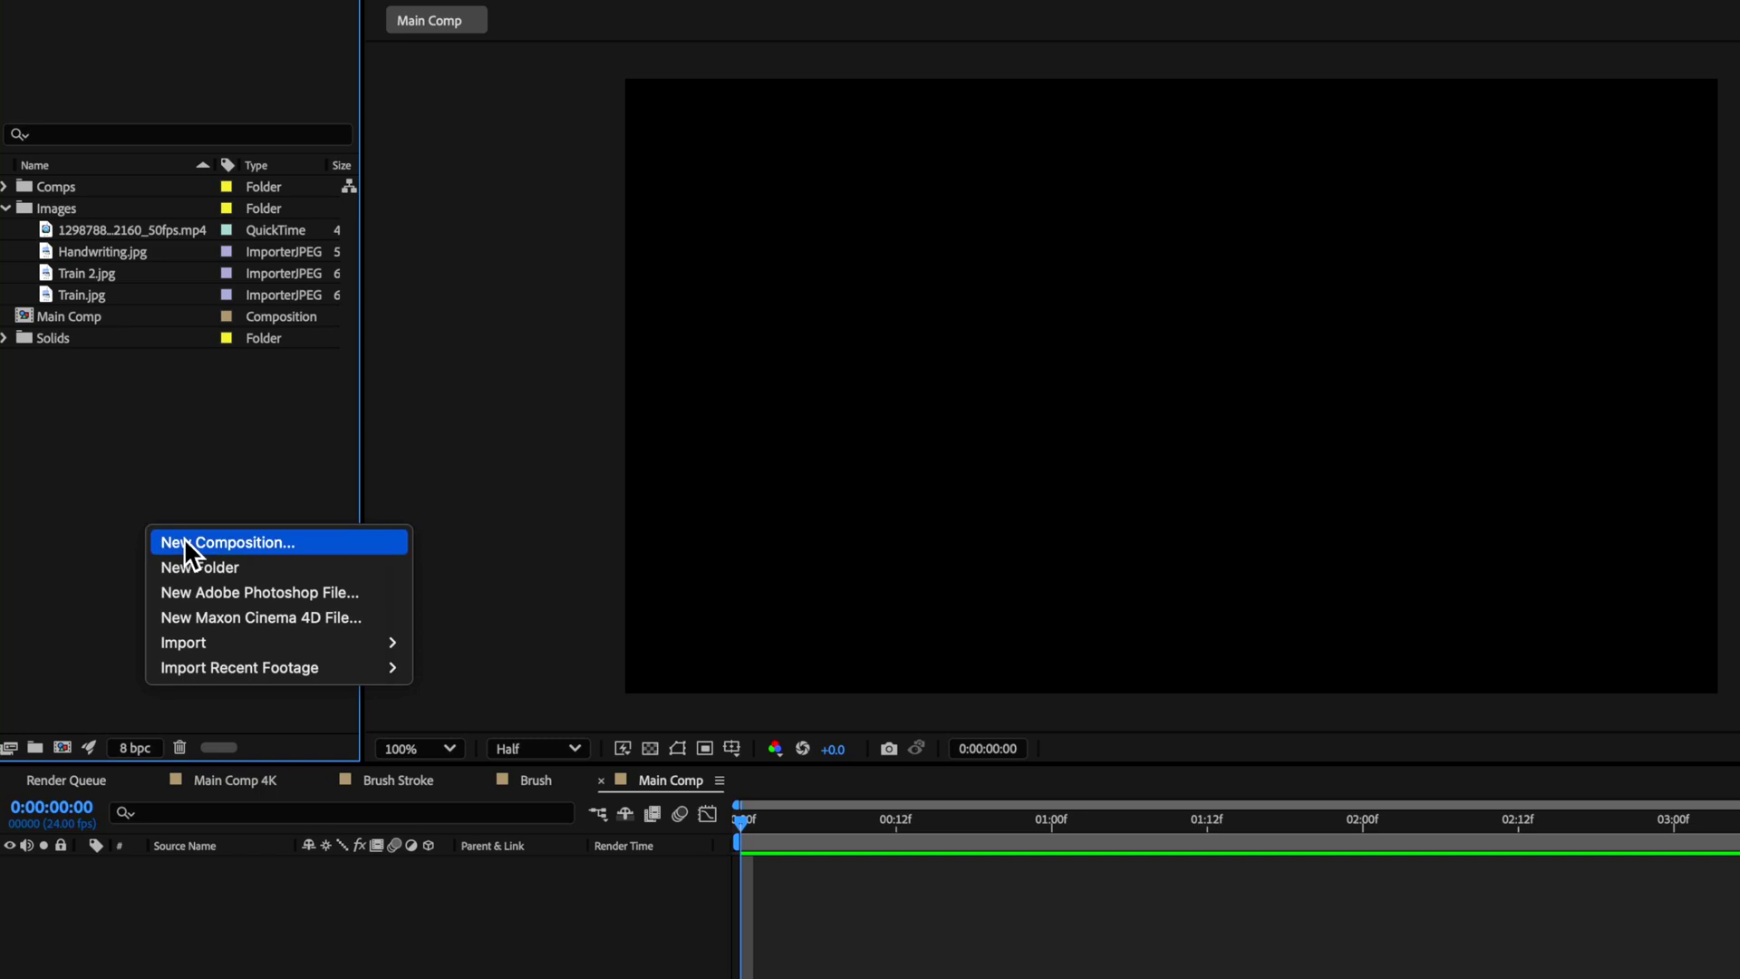
click(246, 544)
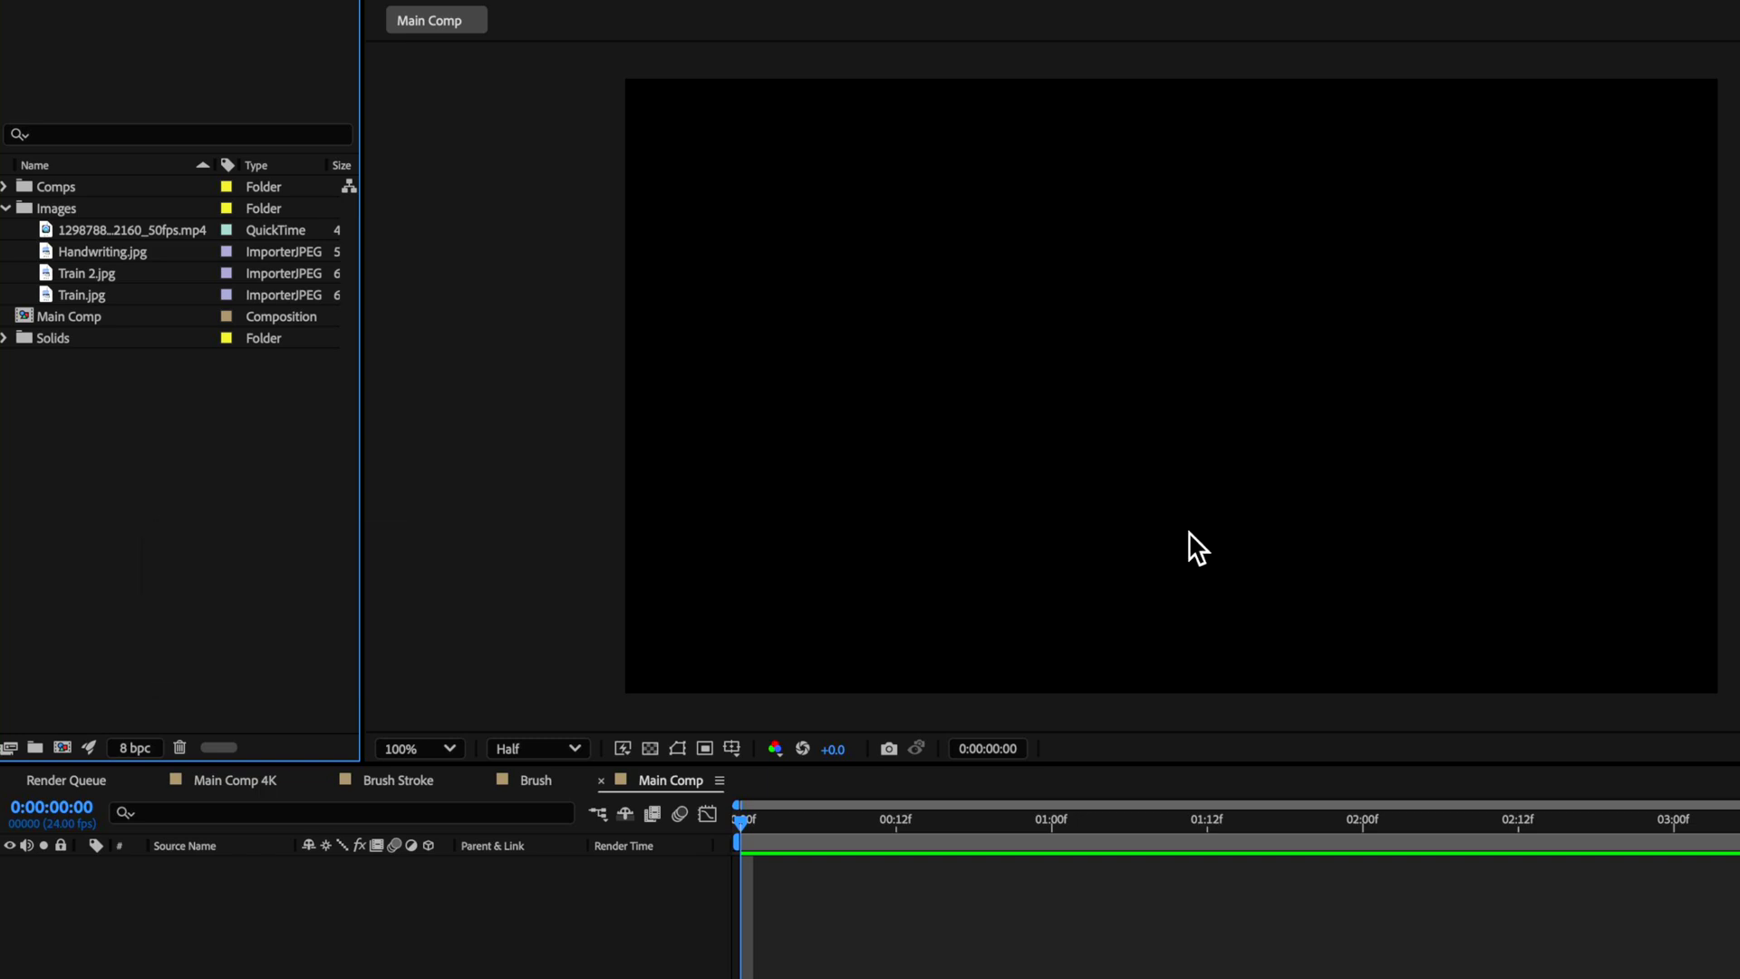
text(Brush STroke)
key(Return)
click(107, 440)
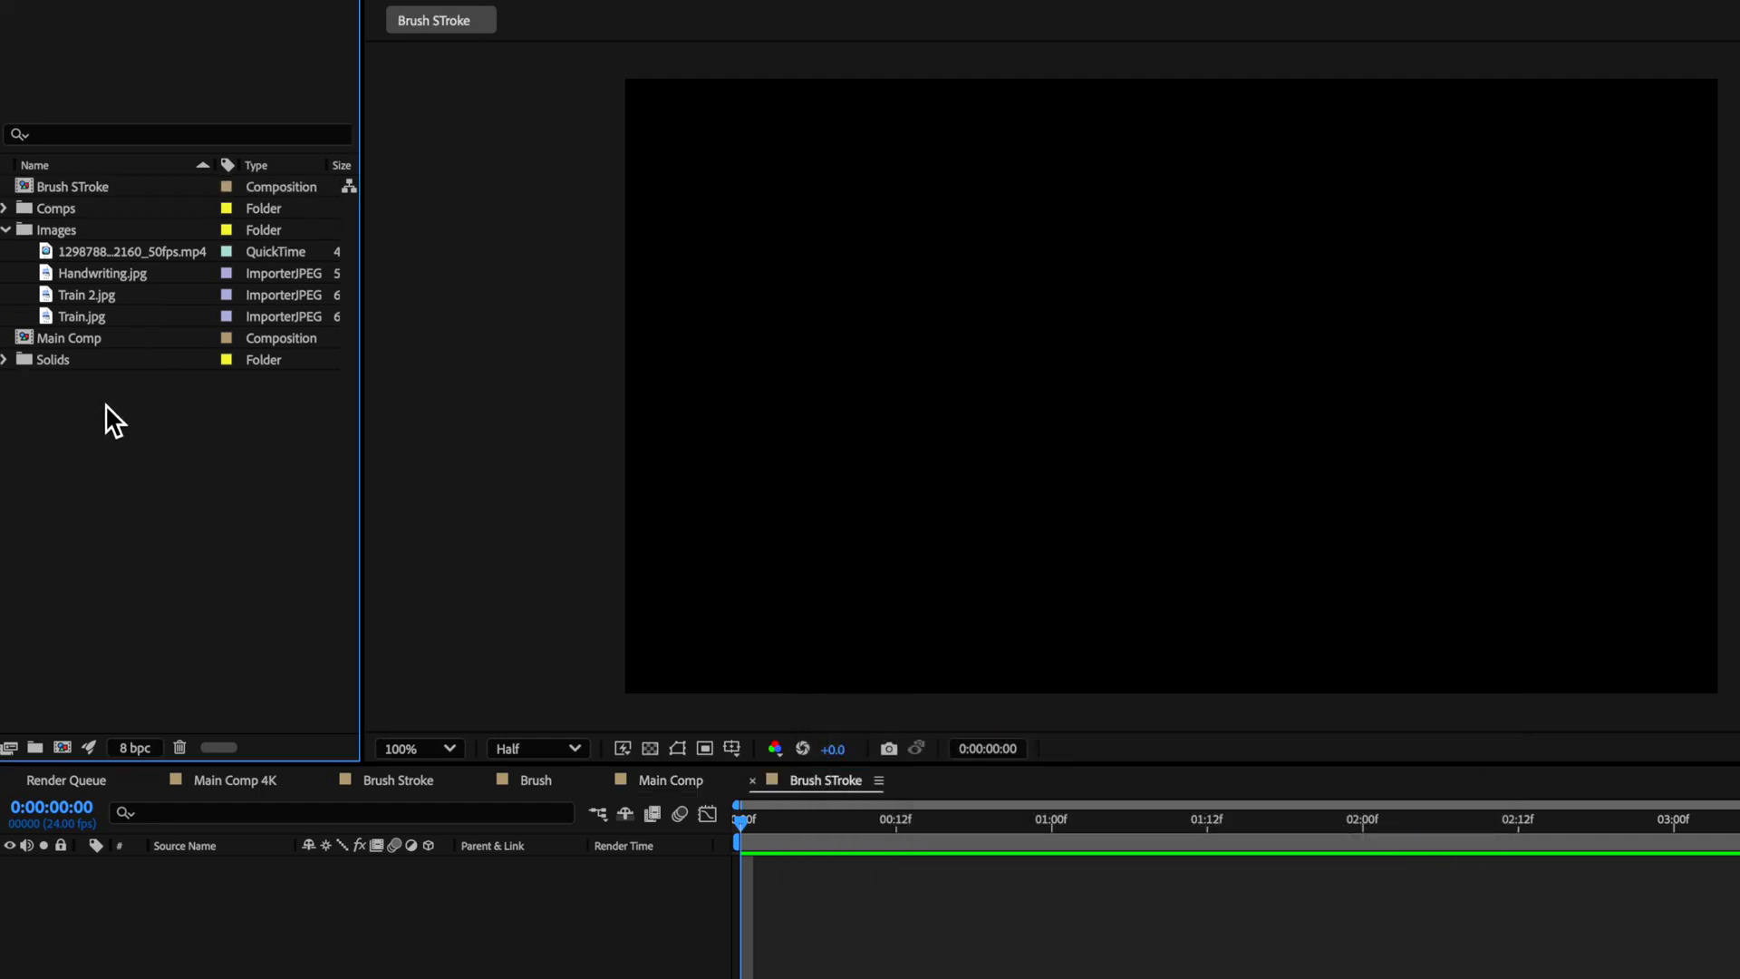
Step: Create a square composition 1000 px wide and 1000 px high, keeping the default name
right_click(67, 412)
click(116, 430)
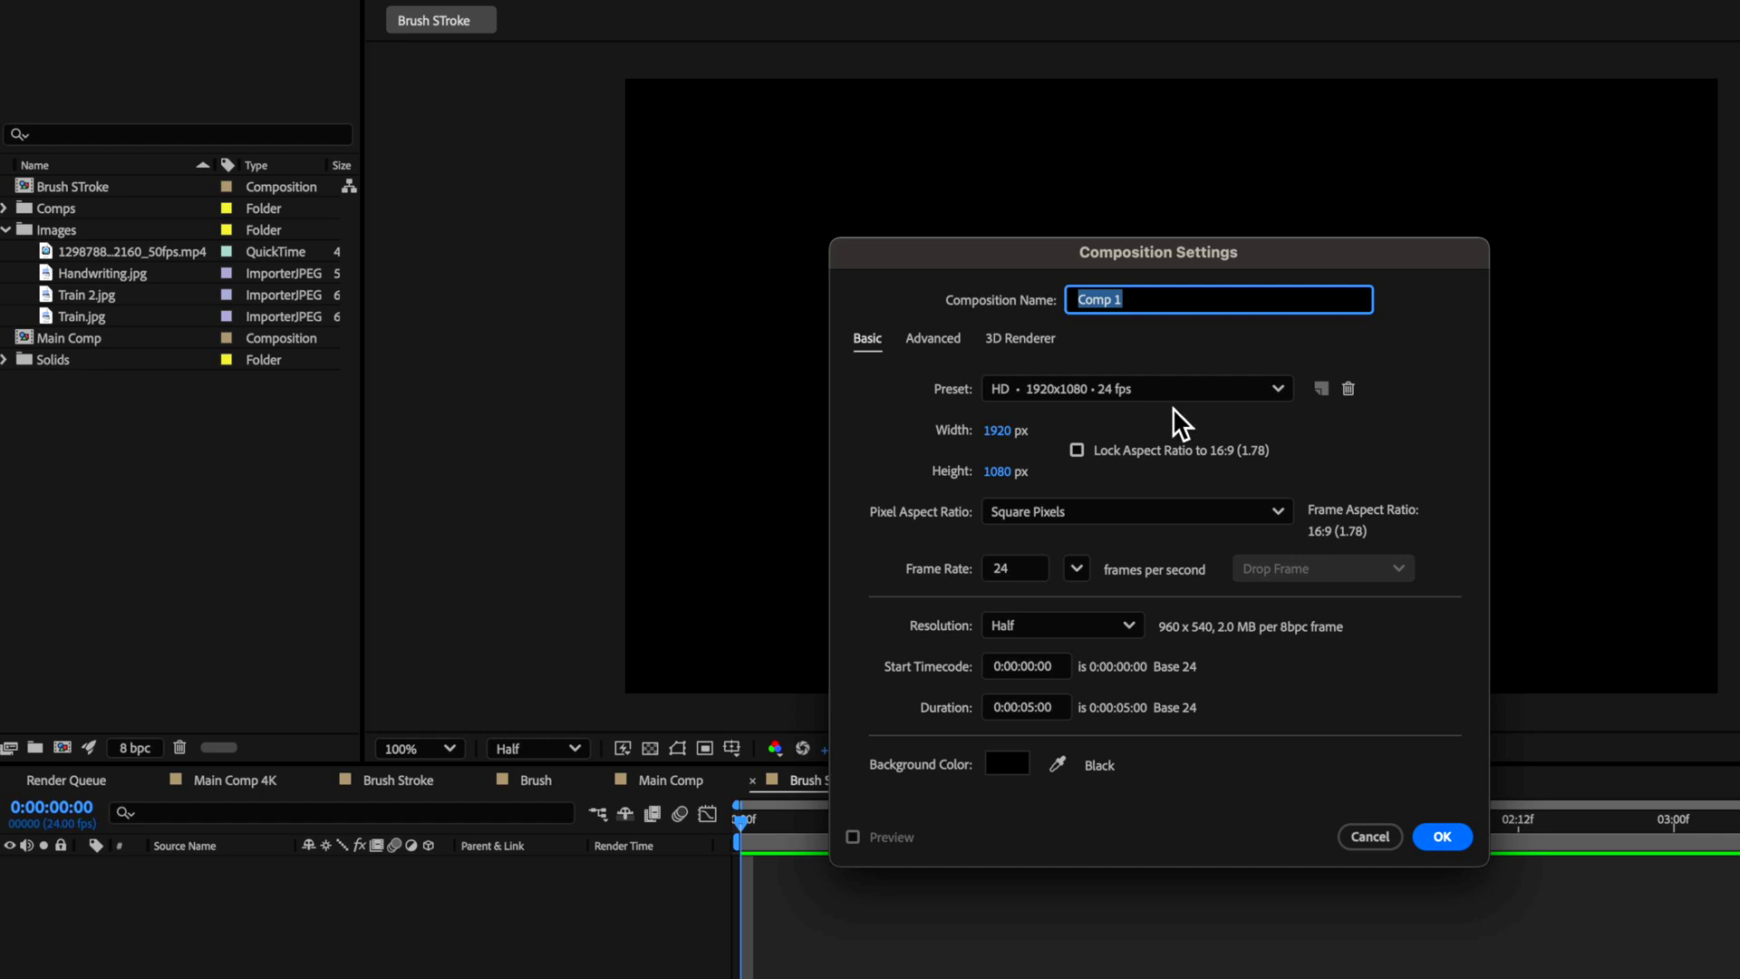
click(997, 430)
text(100)
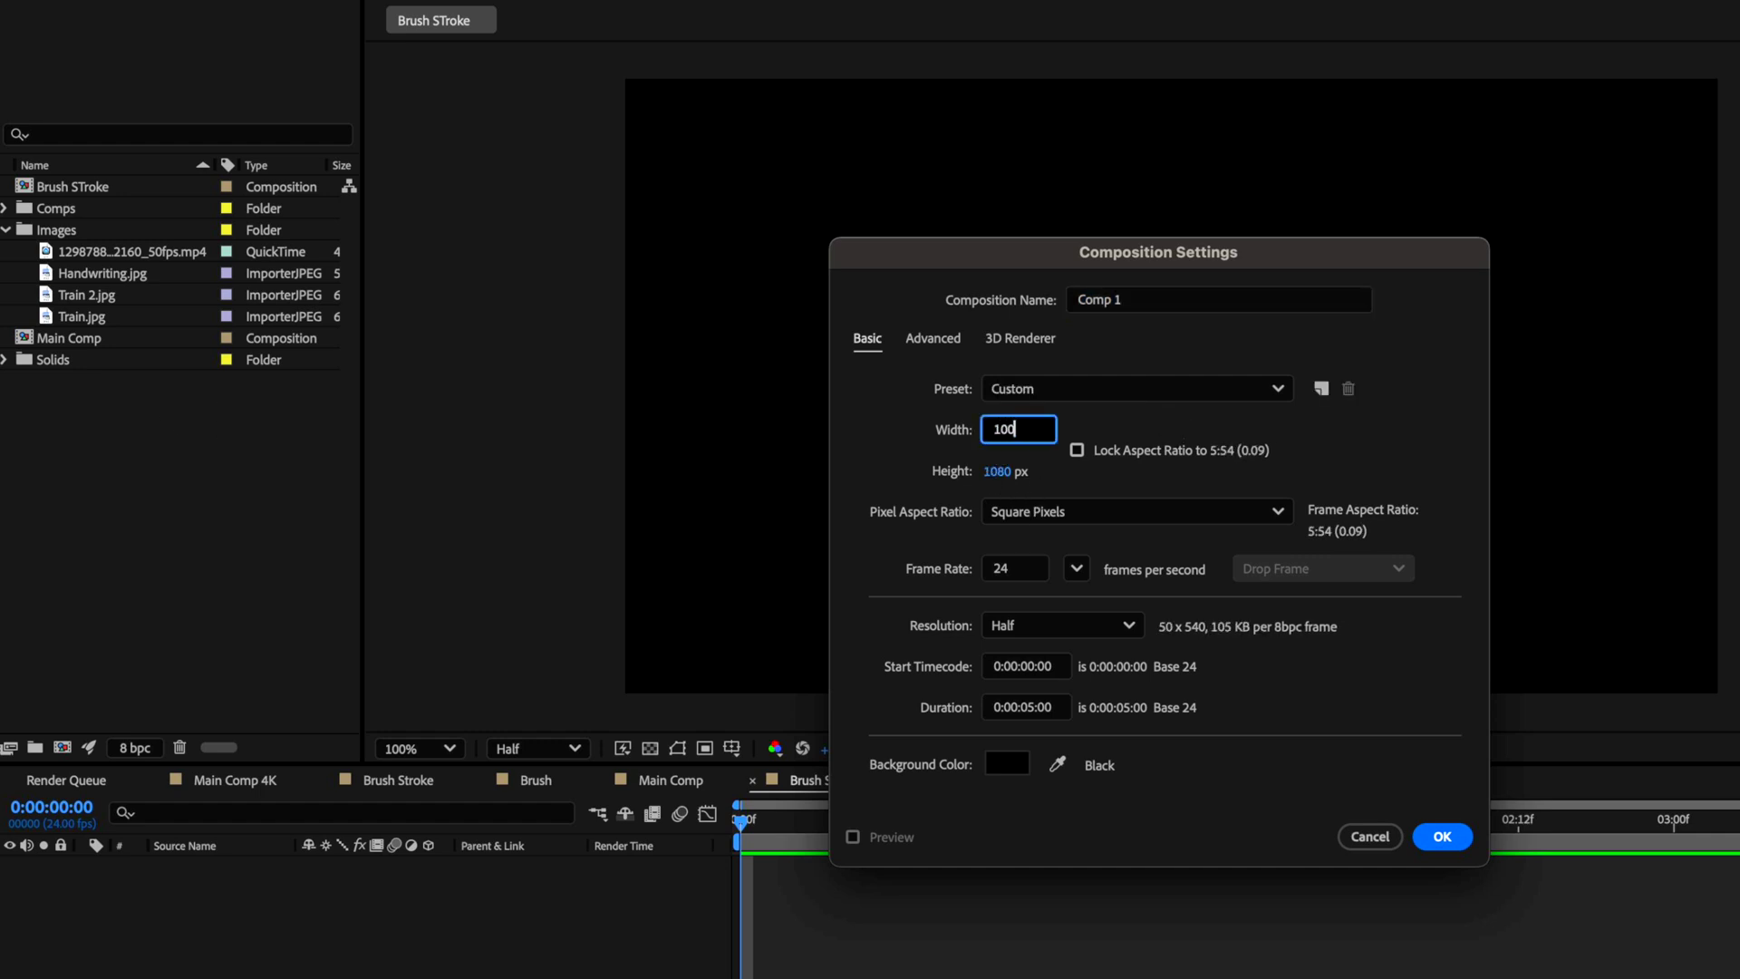
text(0)
click(999, 473)
text(1000)
key(Return)
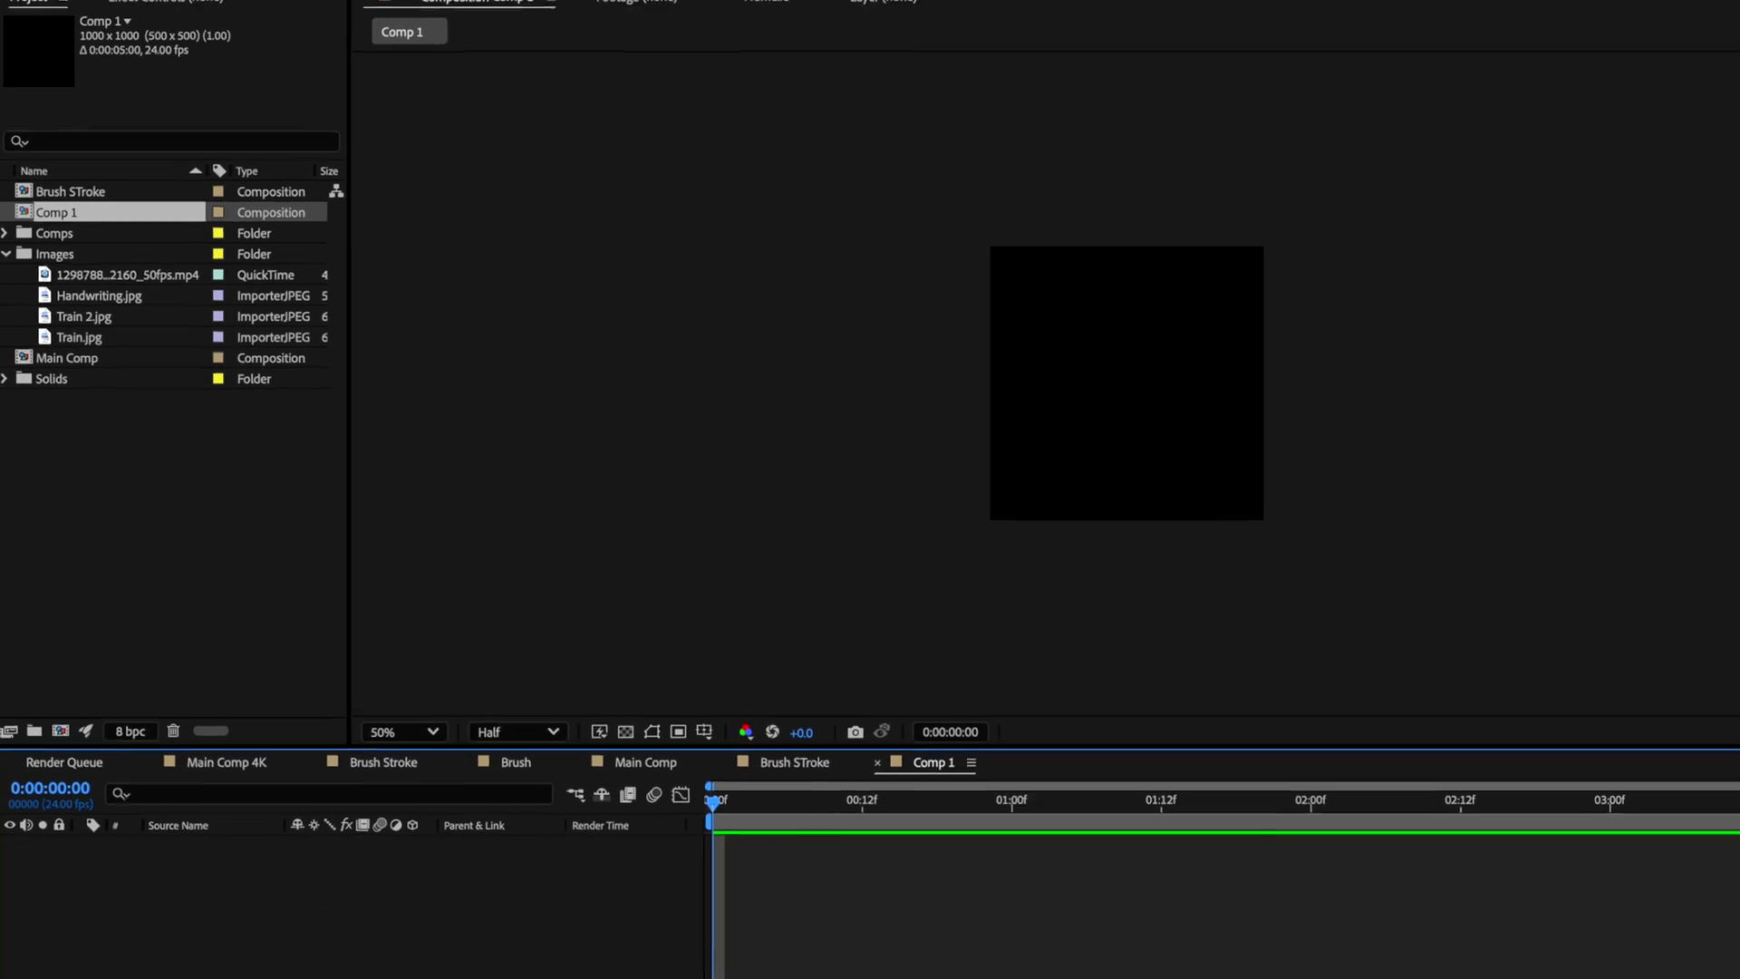
Step: Add a 1000 × 1000 px solid layer in its default colour to the square composition
right_click(159, 889)
mouse_move(189, 916)
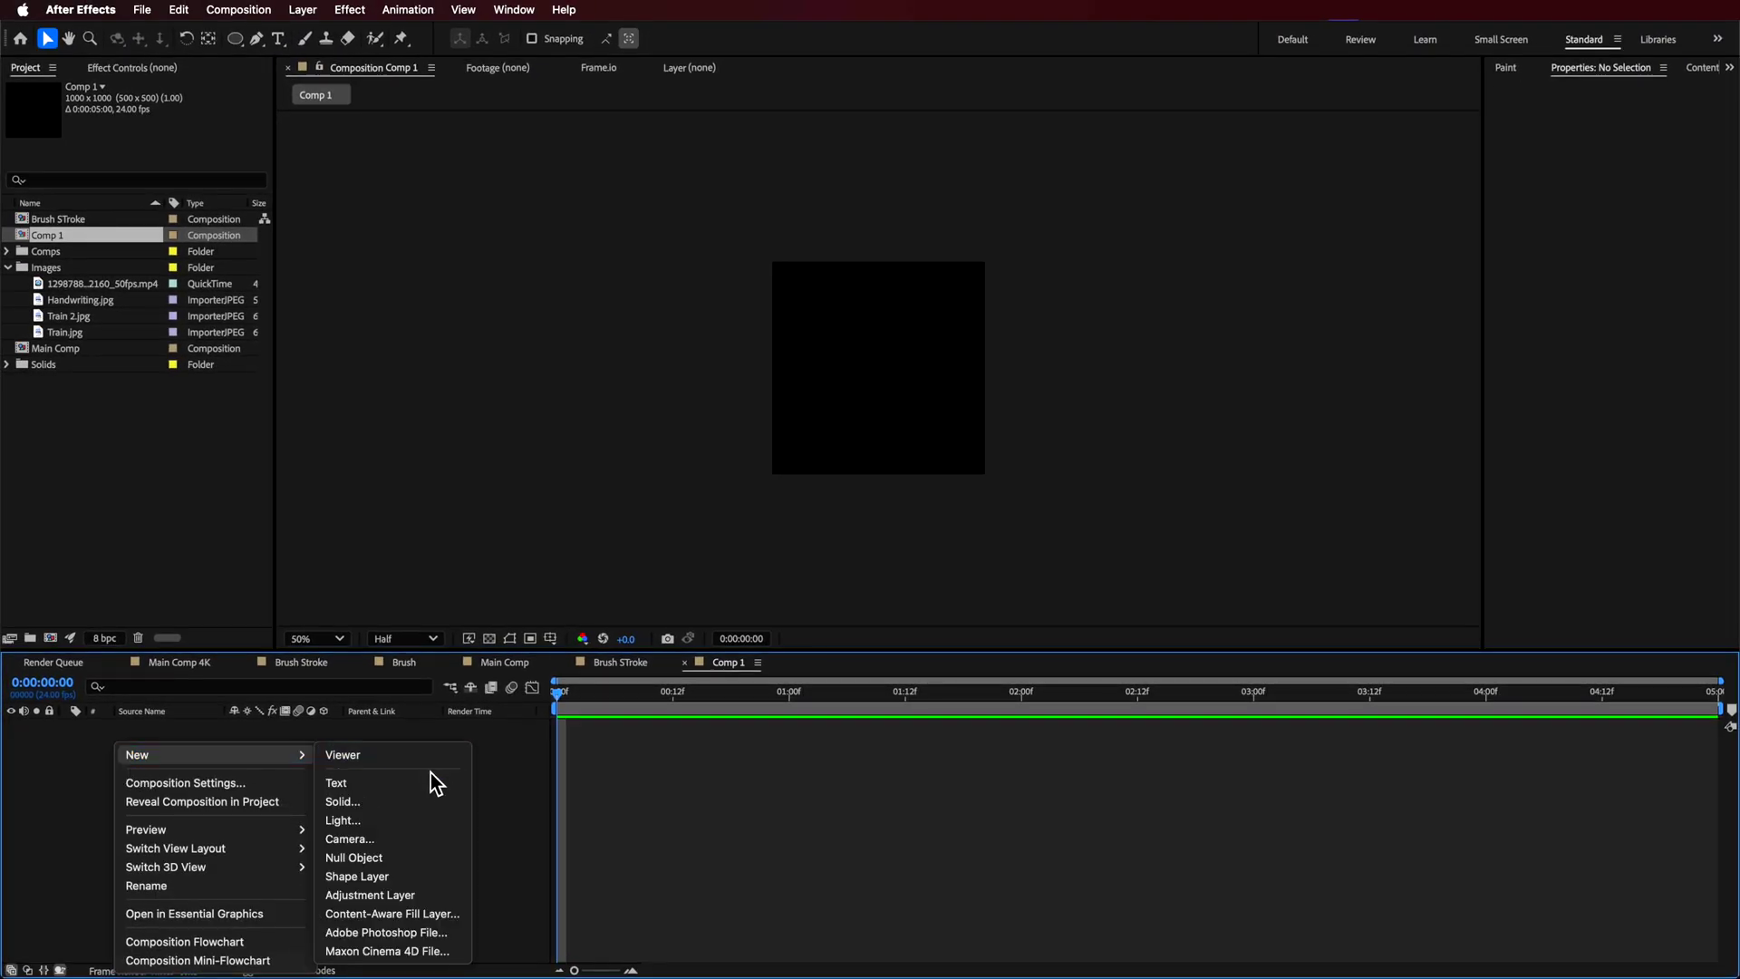
click(411, 803)
click(1041, 668)
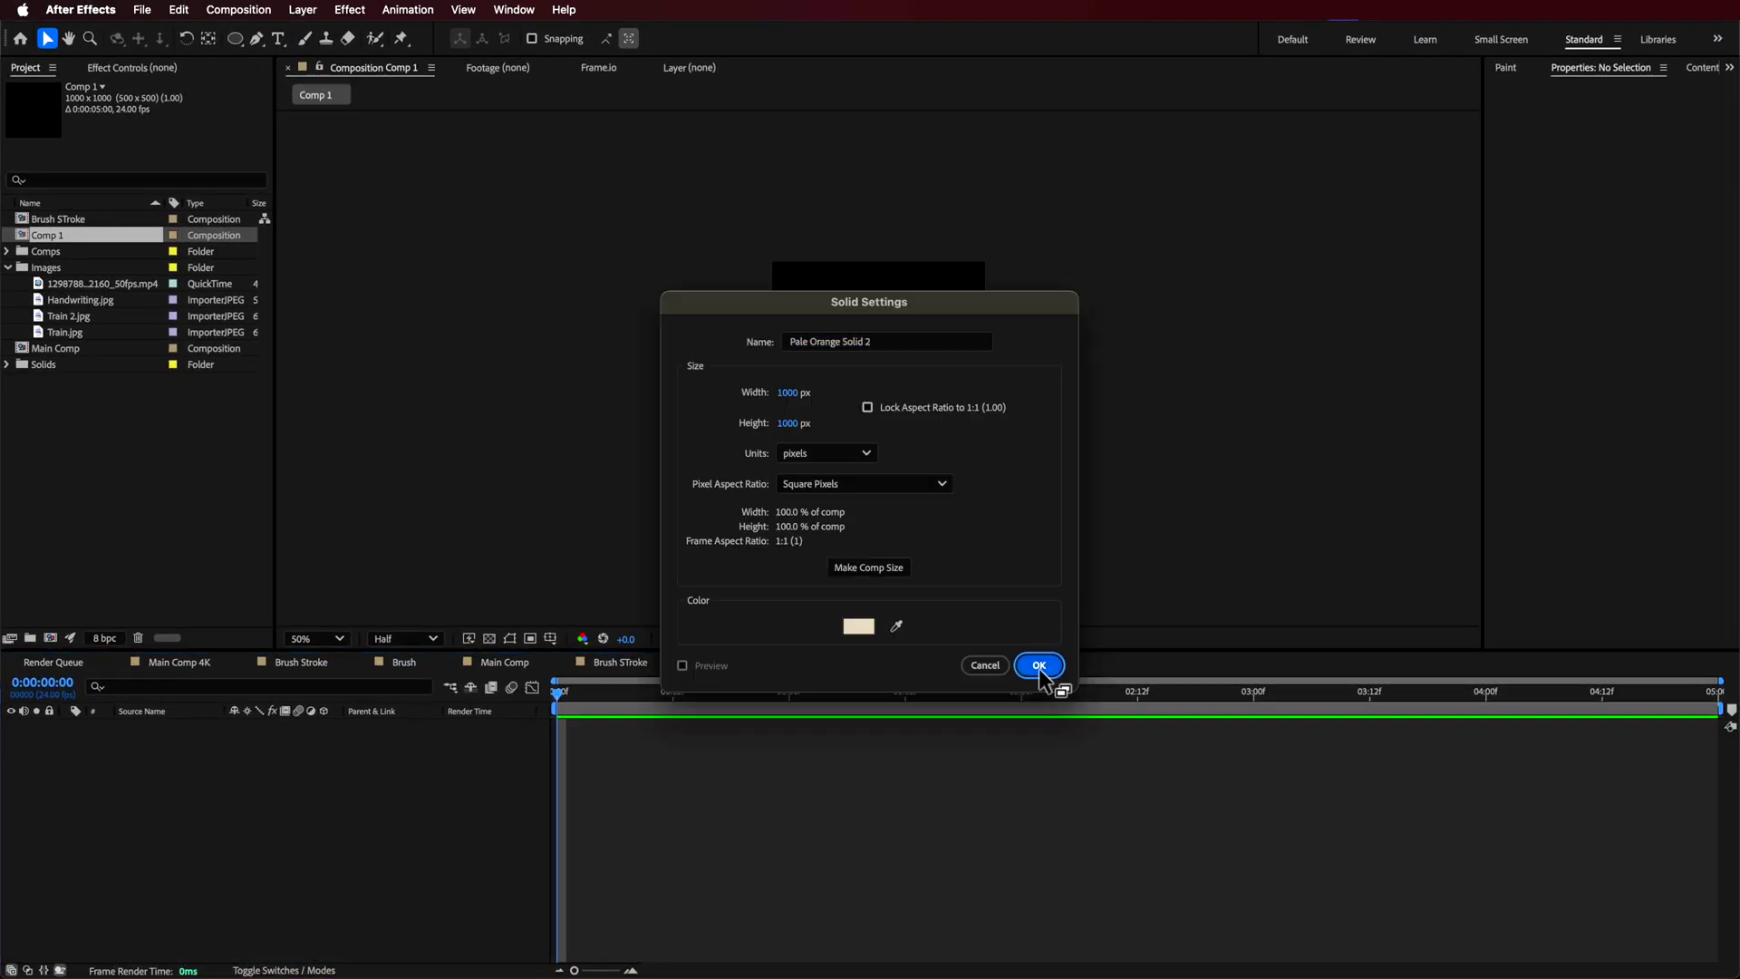
Step: Apply Turbulent Noise to the solid with contrast 3737 and brightness -140
click(562, 10)
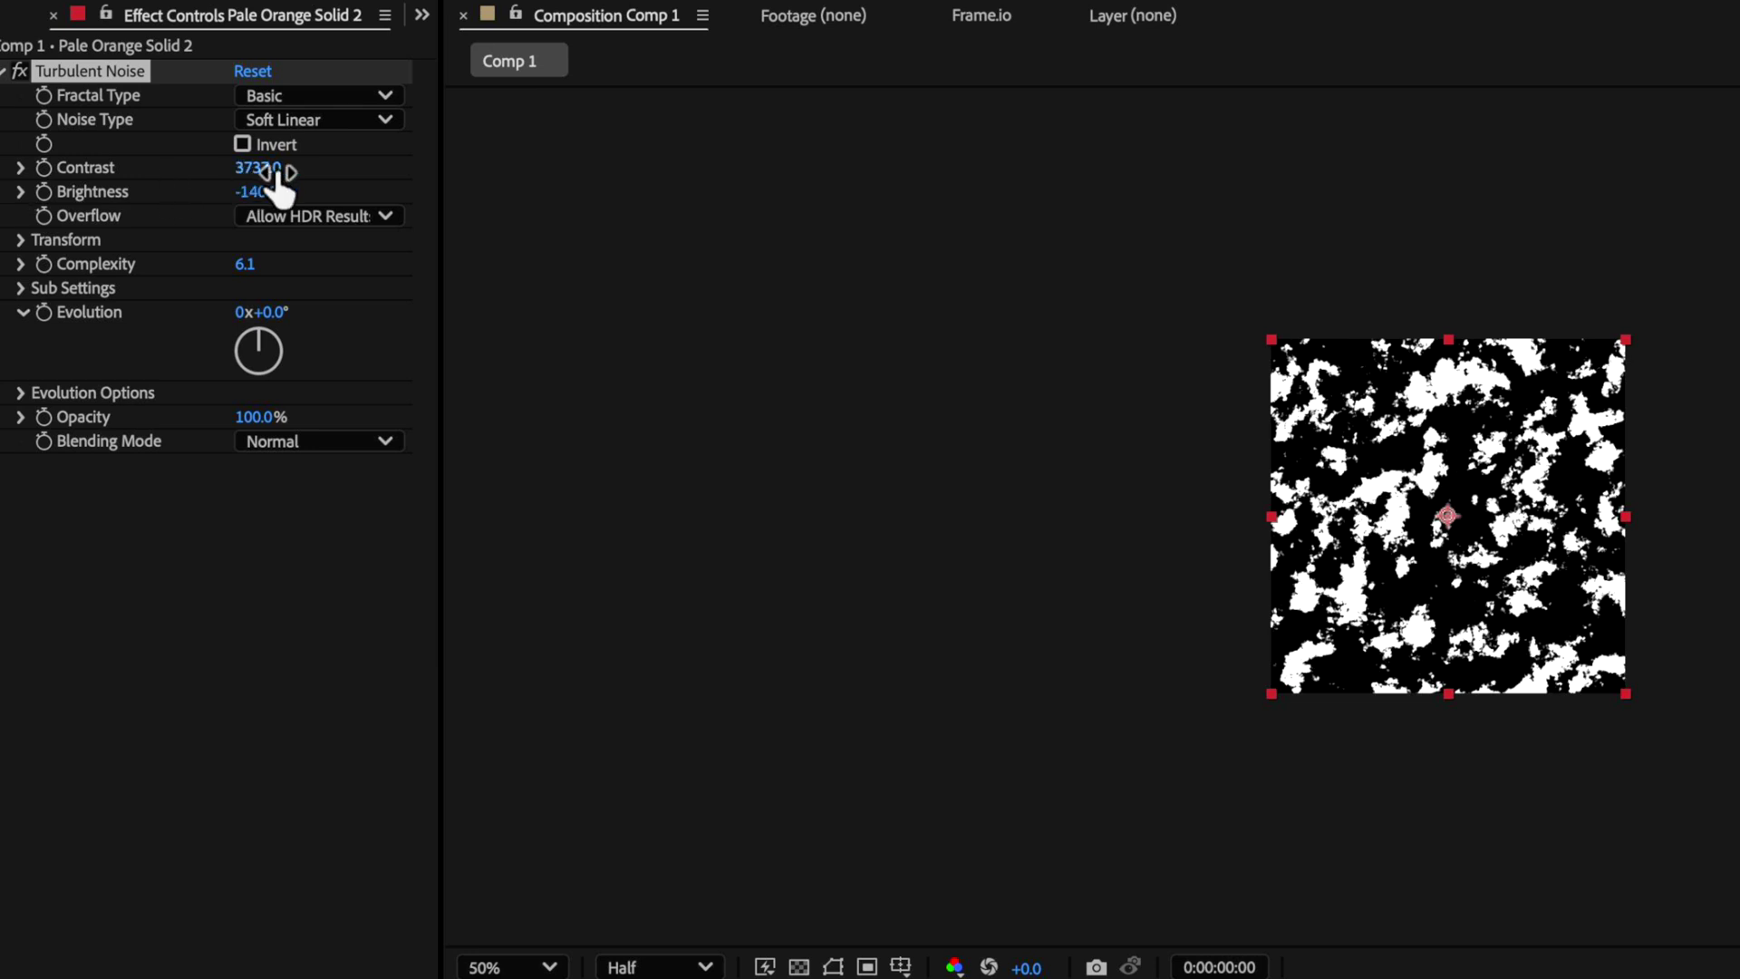
drag(263, 191, 178, 223)
key(ctrl+z)
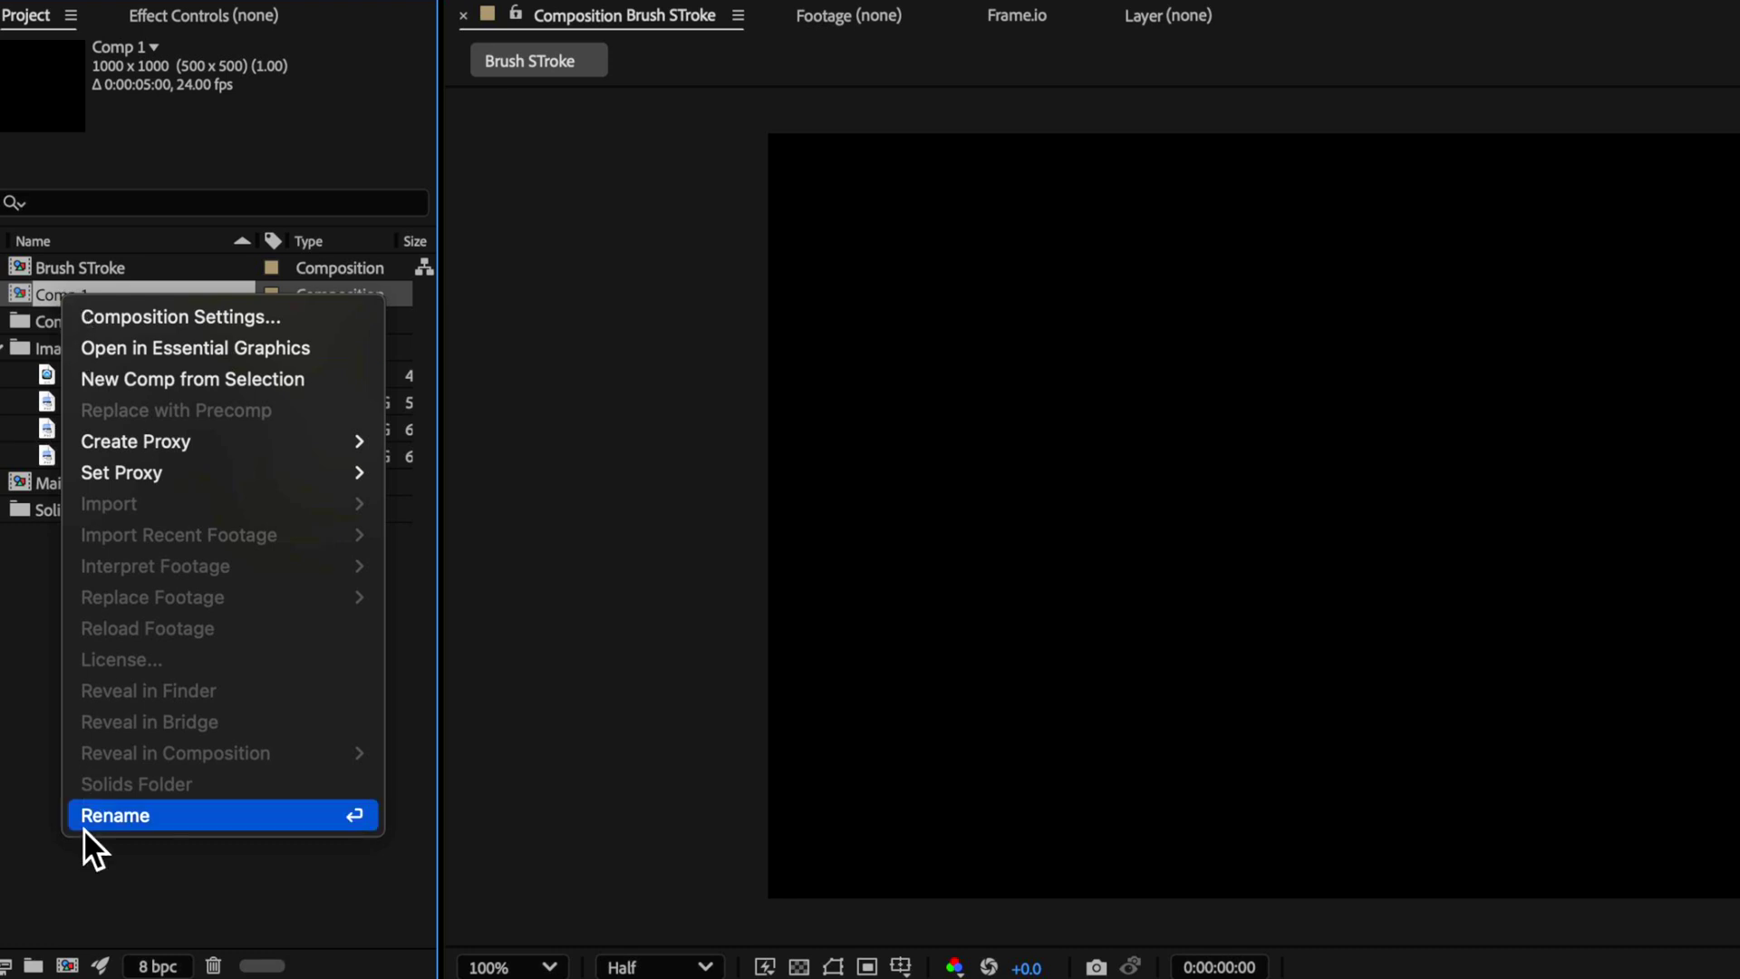
Step: Rename the square composition Comp 1 as Brush
click(120, 816)
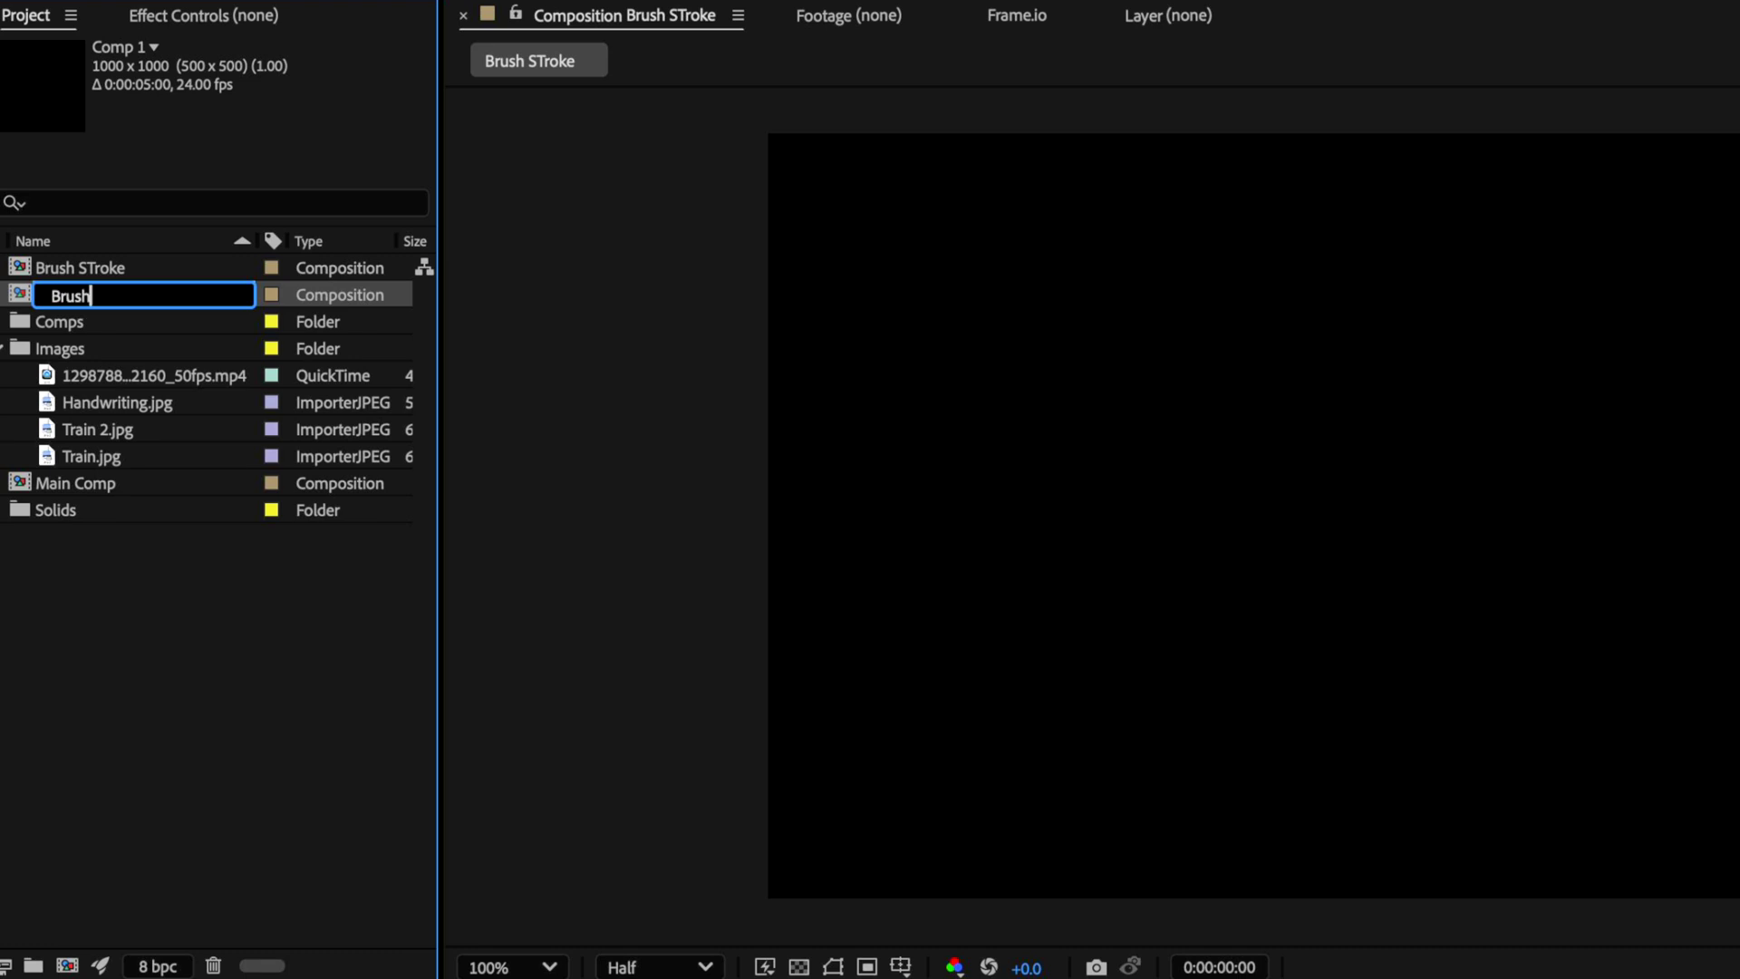
text(Brush)
click(178, 508)
Step: Place the Brush composition as a layer in the Brush STroke composition
click(73, 259)
drag(73, 259, 263, 829)
click(270, 819)
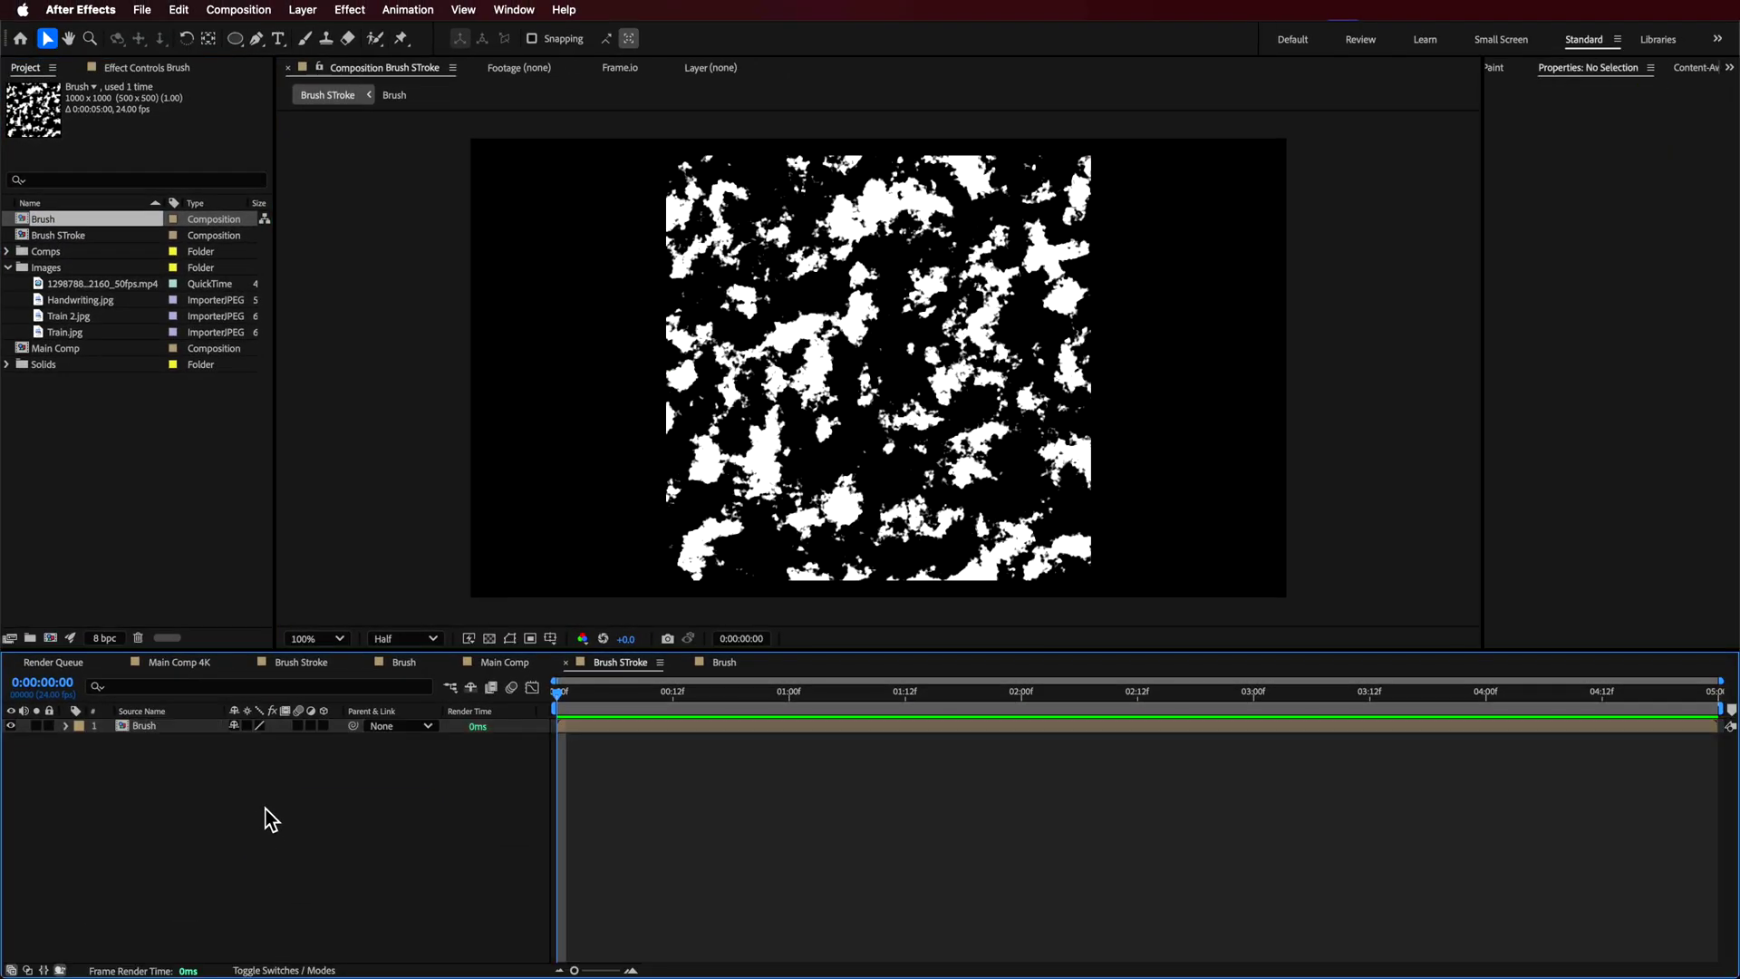
Step: Scale the Brush layer to about 37.6% by 19.2%, place it near 486, 542, and keyframe its position at the start
click(803, 428)
mouse_move(1092, 369)
mouse_down()
mouse_move(680, 377)
mouse_move(777, 376)
mouse_move(760, 370)
mouse_up()
key(p)
click(109, 740)
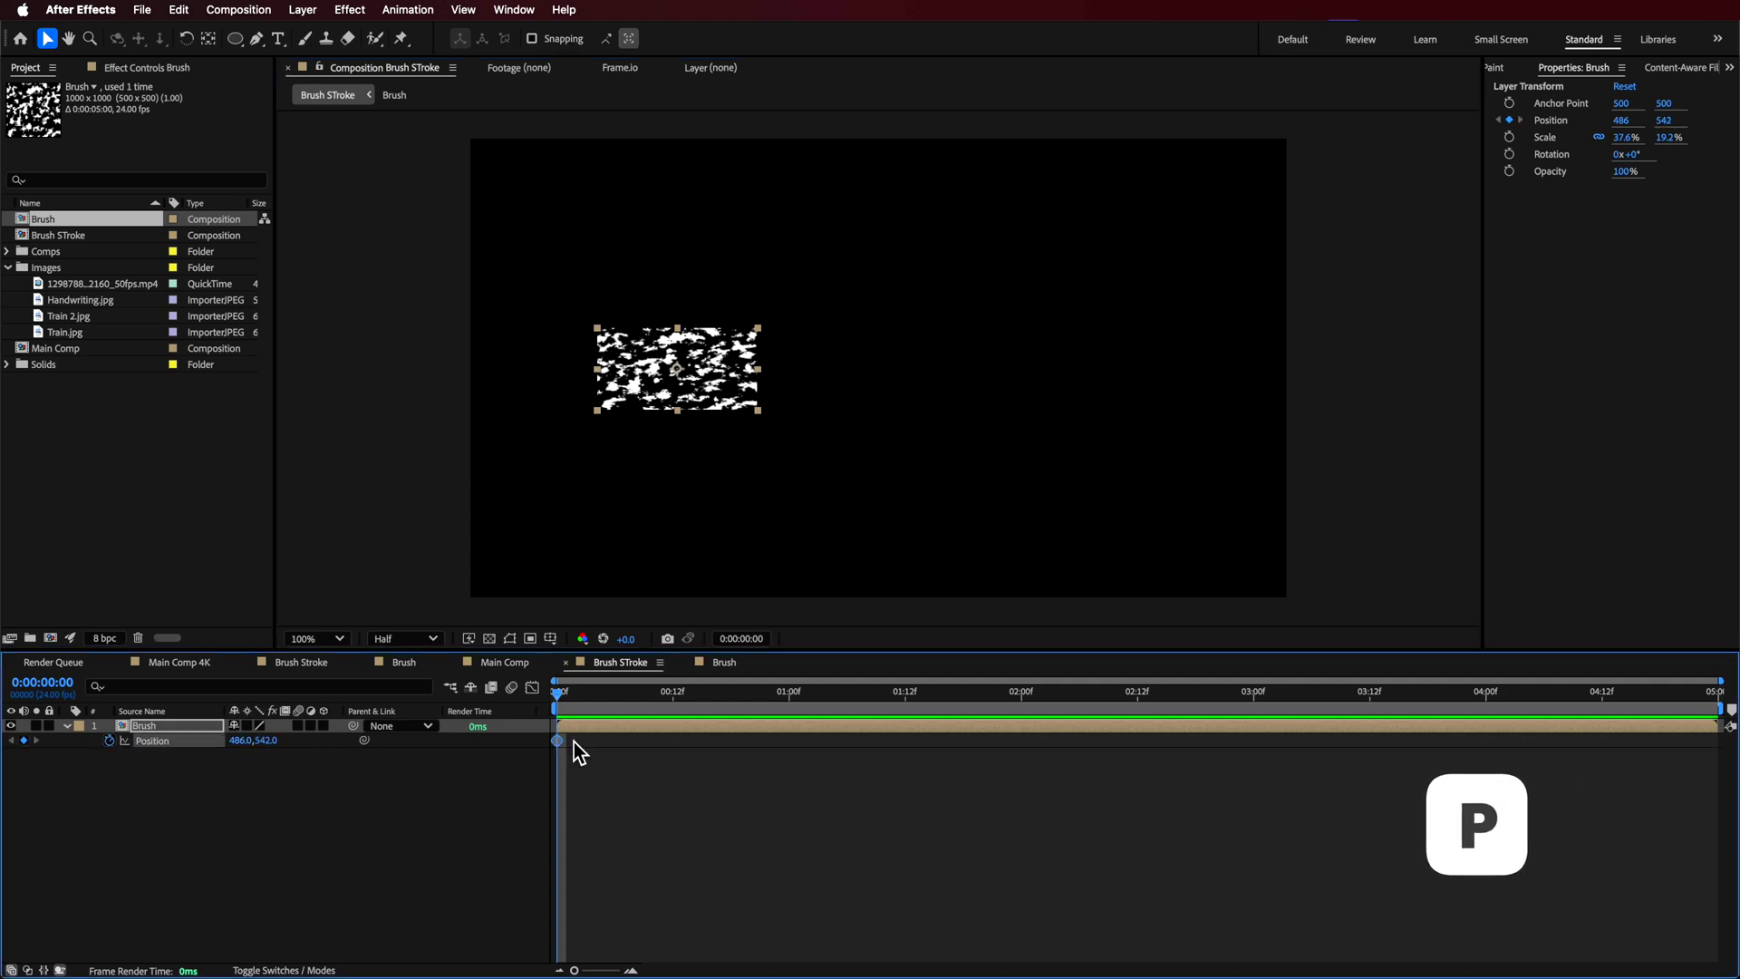
Step: Move the Brush layer to about 1534, 542 at two seconds and apply Easy Ease to both position keyframes
drag(658, 705, 1006, 689)
drag(657, 340, 1107, 415)
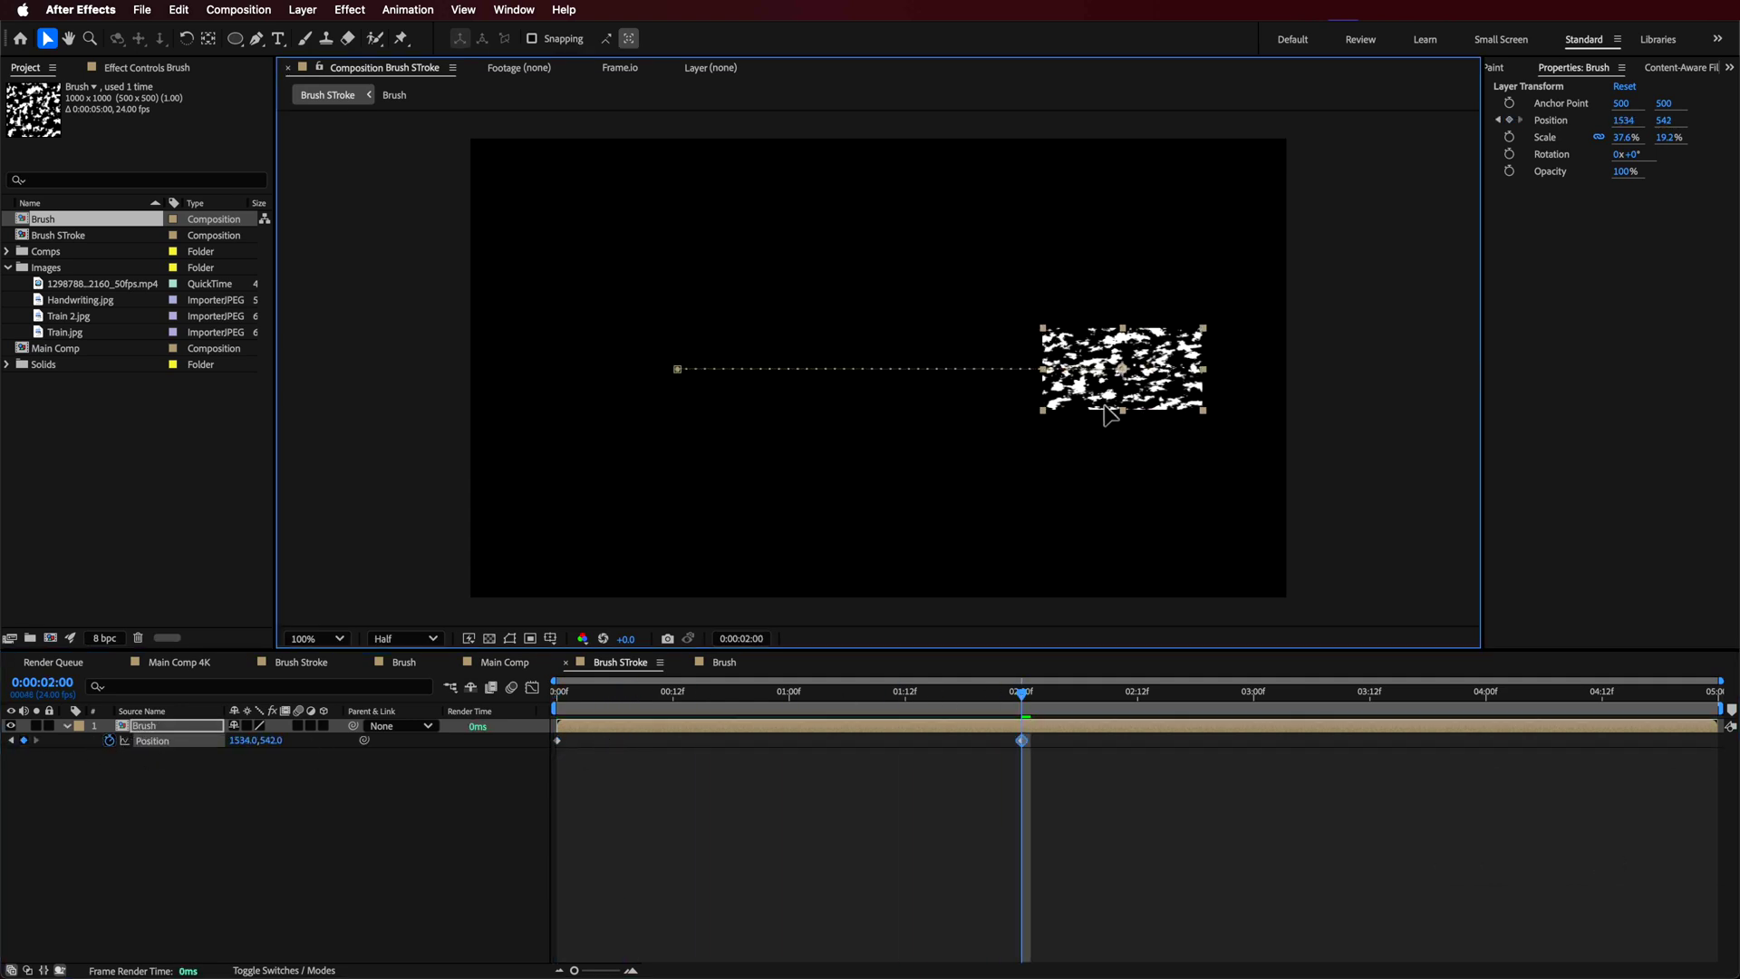
drag(1062, 738, 528, 804)
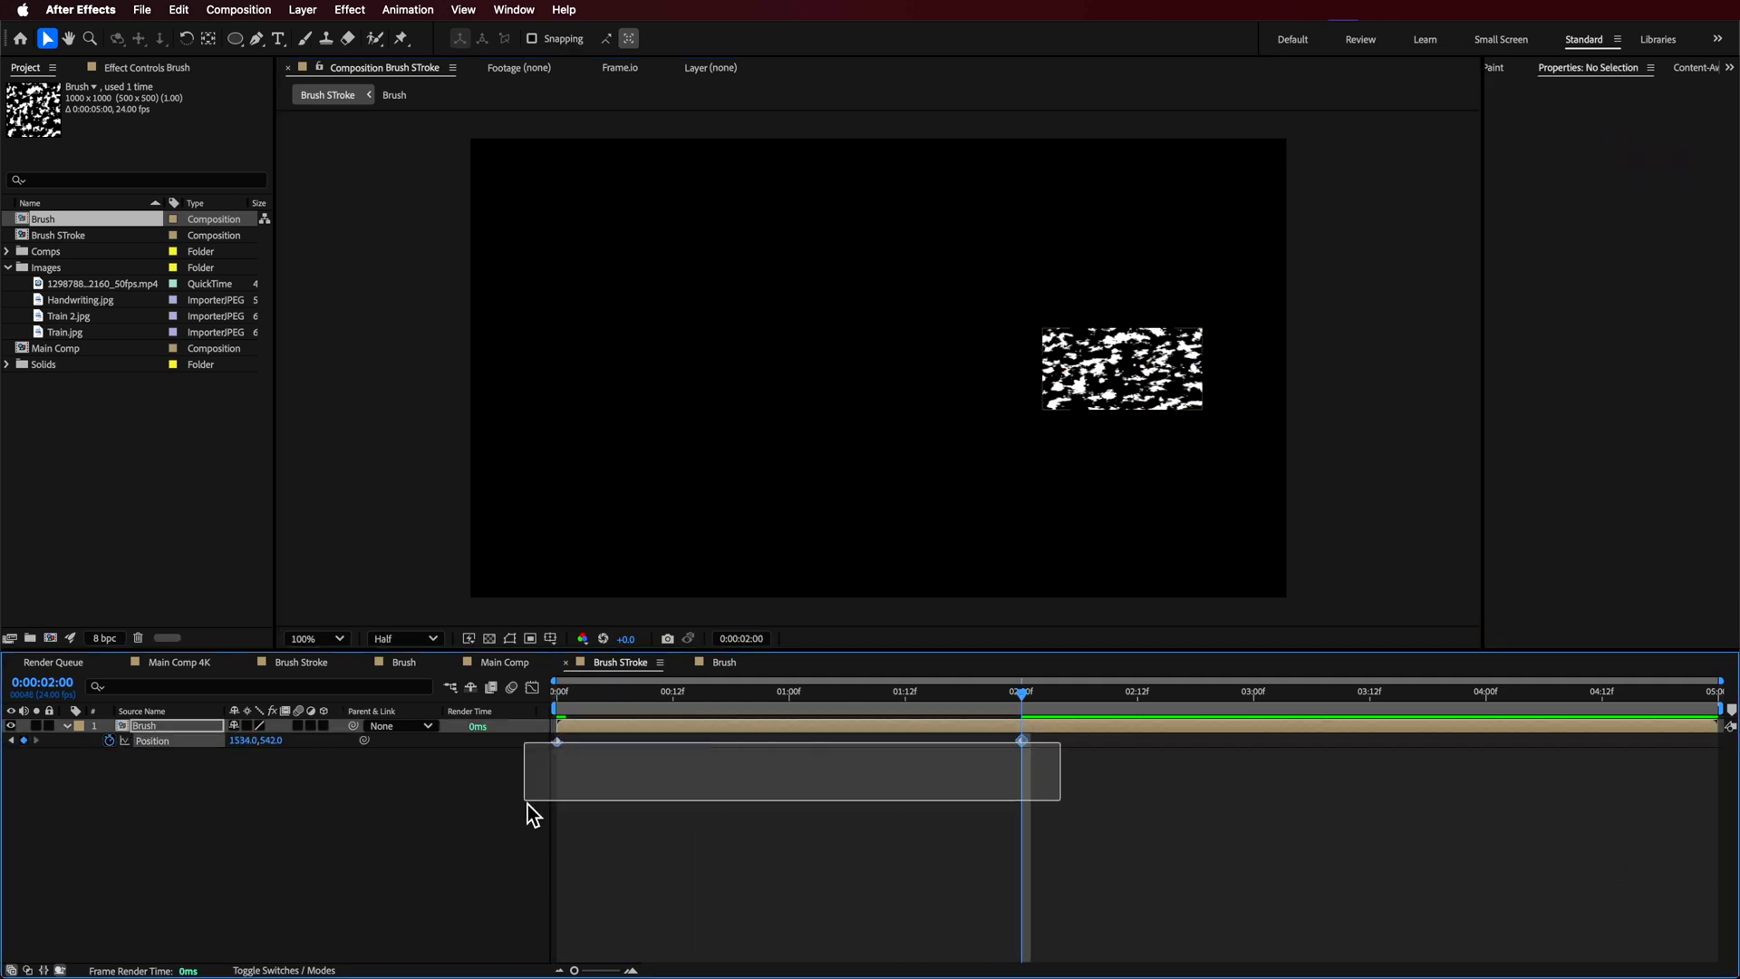
right_click(559, 742)
mouse_move(626, 960)
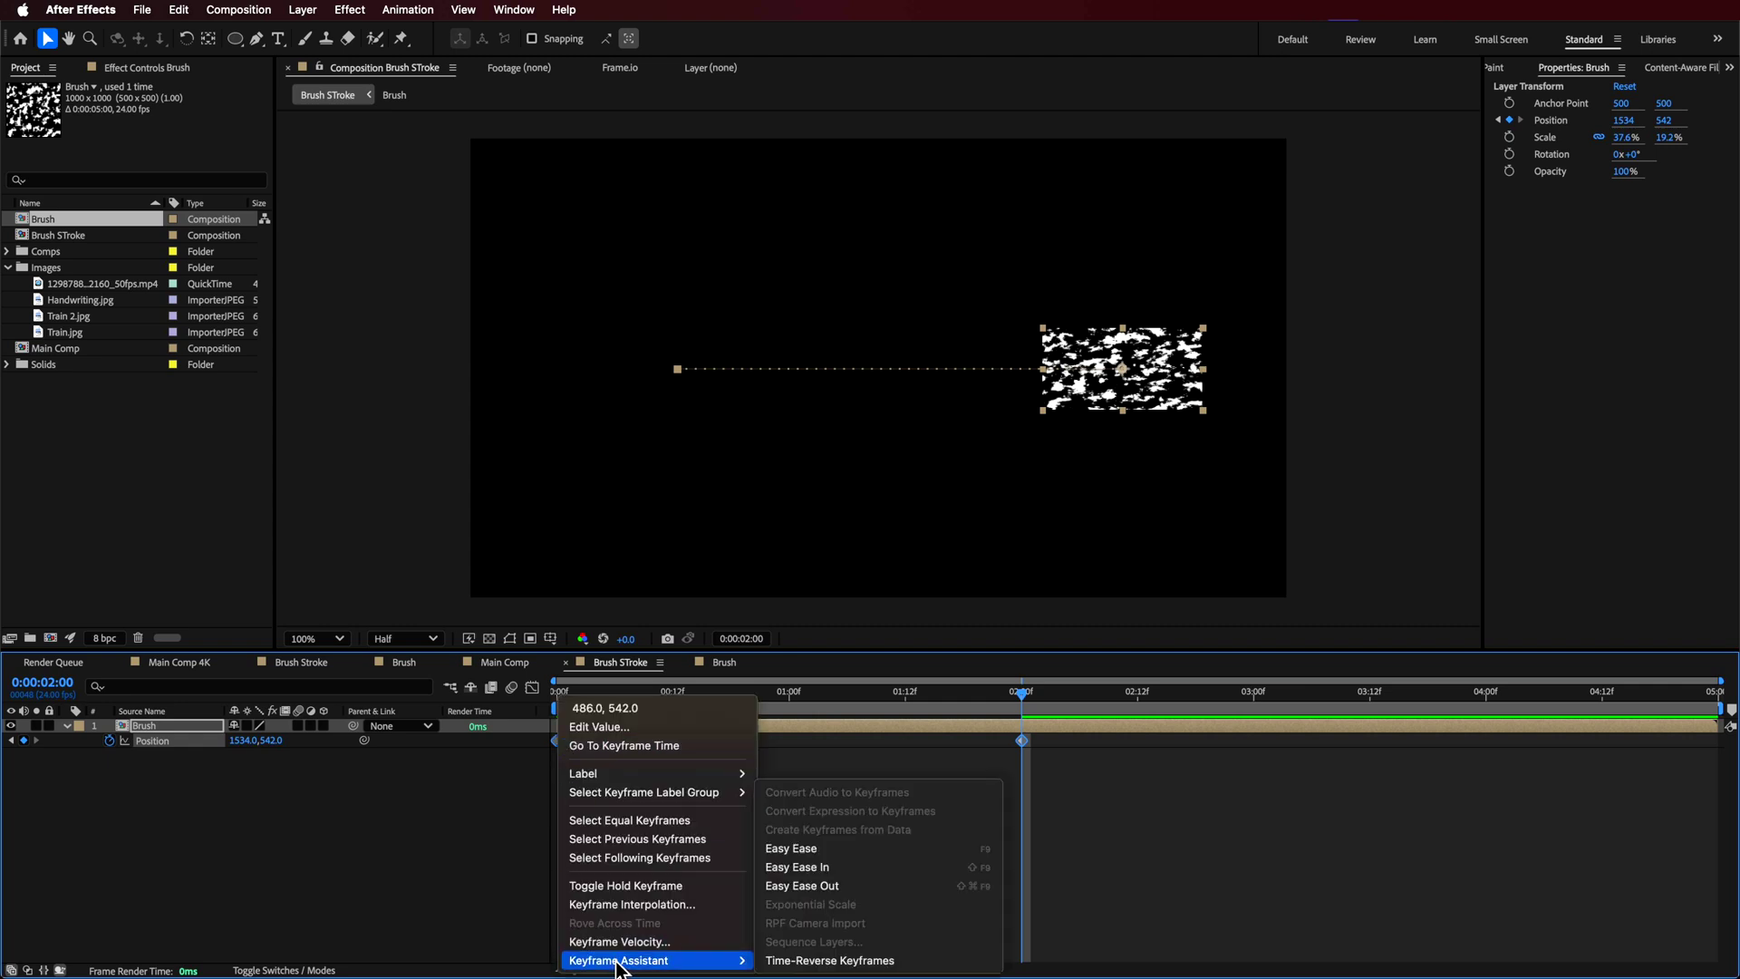
click(814, 847)
Step: Shift the Brush layer's end position to about 1432, 544 and bend its motion path into a gentle S-curve
click(1024, 741)
drag(1095, 375, 1052, 377)
key(g)
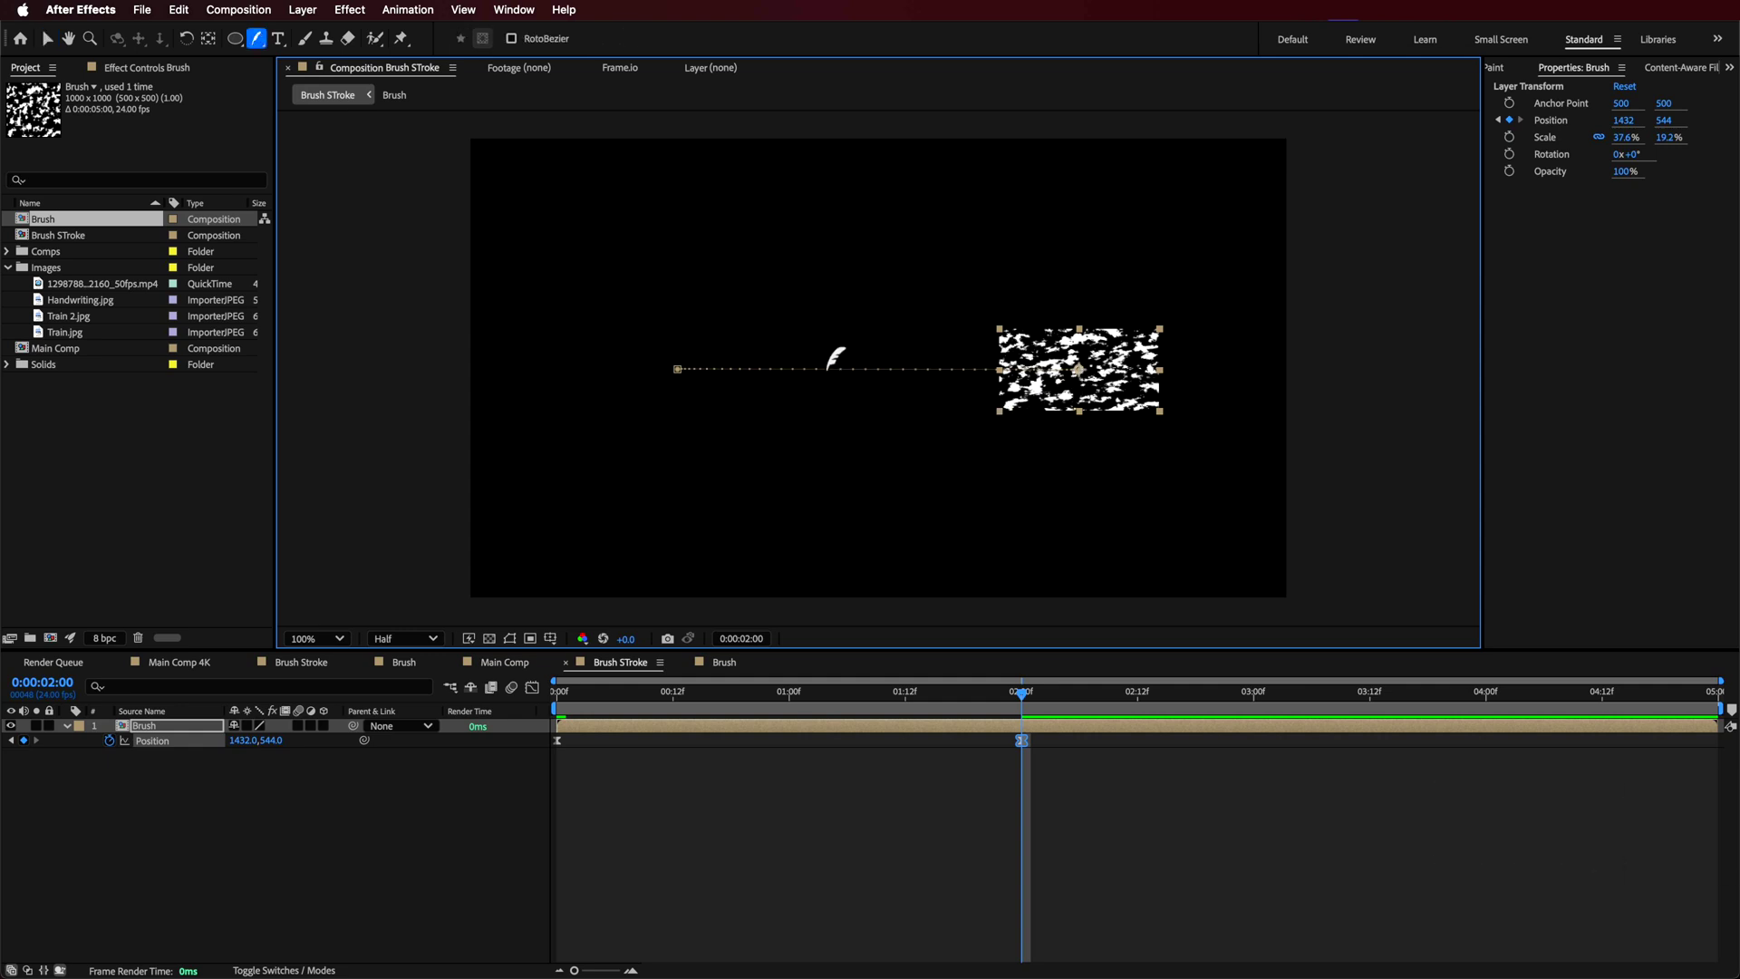
drag(1081, 371, 868, 399)
drag(746, 370, 859, 341)
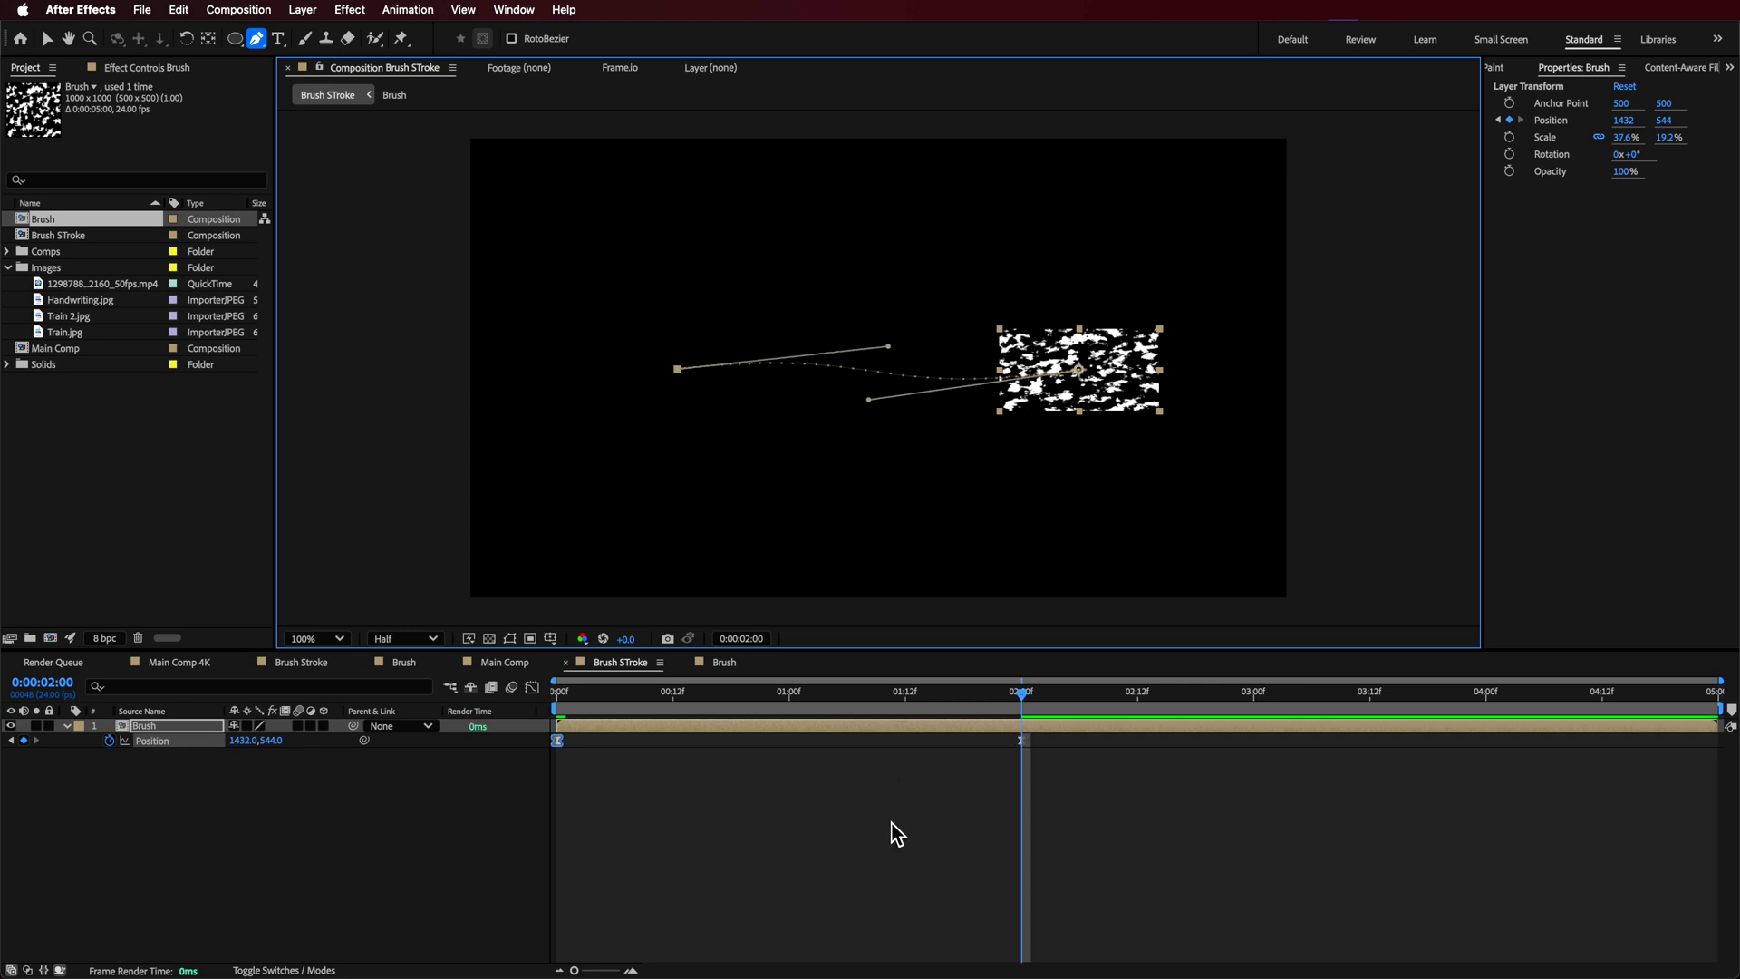
click(897, 792)
mouse_move(943, 696)
mouse_down()
mouse_move(567, 698)
mouse_move(984, 720)
mouse_up()
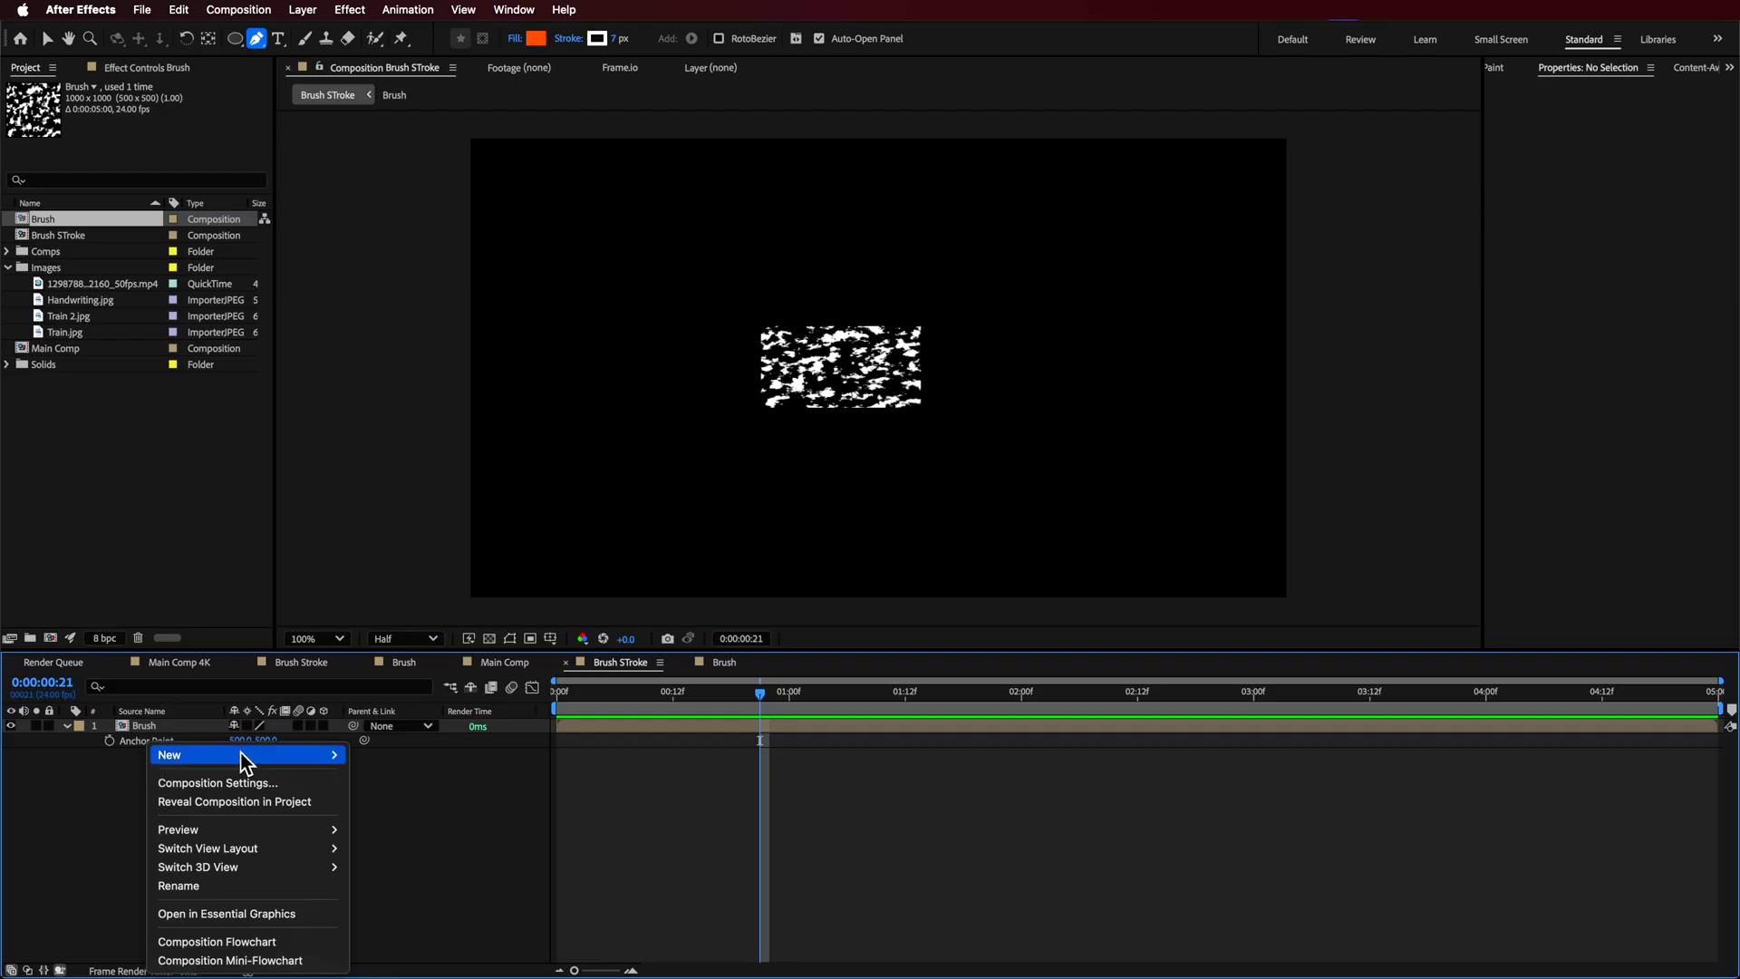
Step: Add an adjustment layer above the Brush layer and rename it Echo
mouse_move(335, 762)
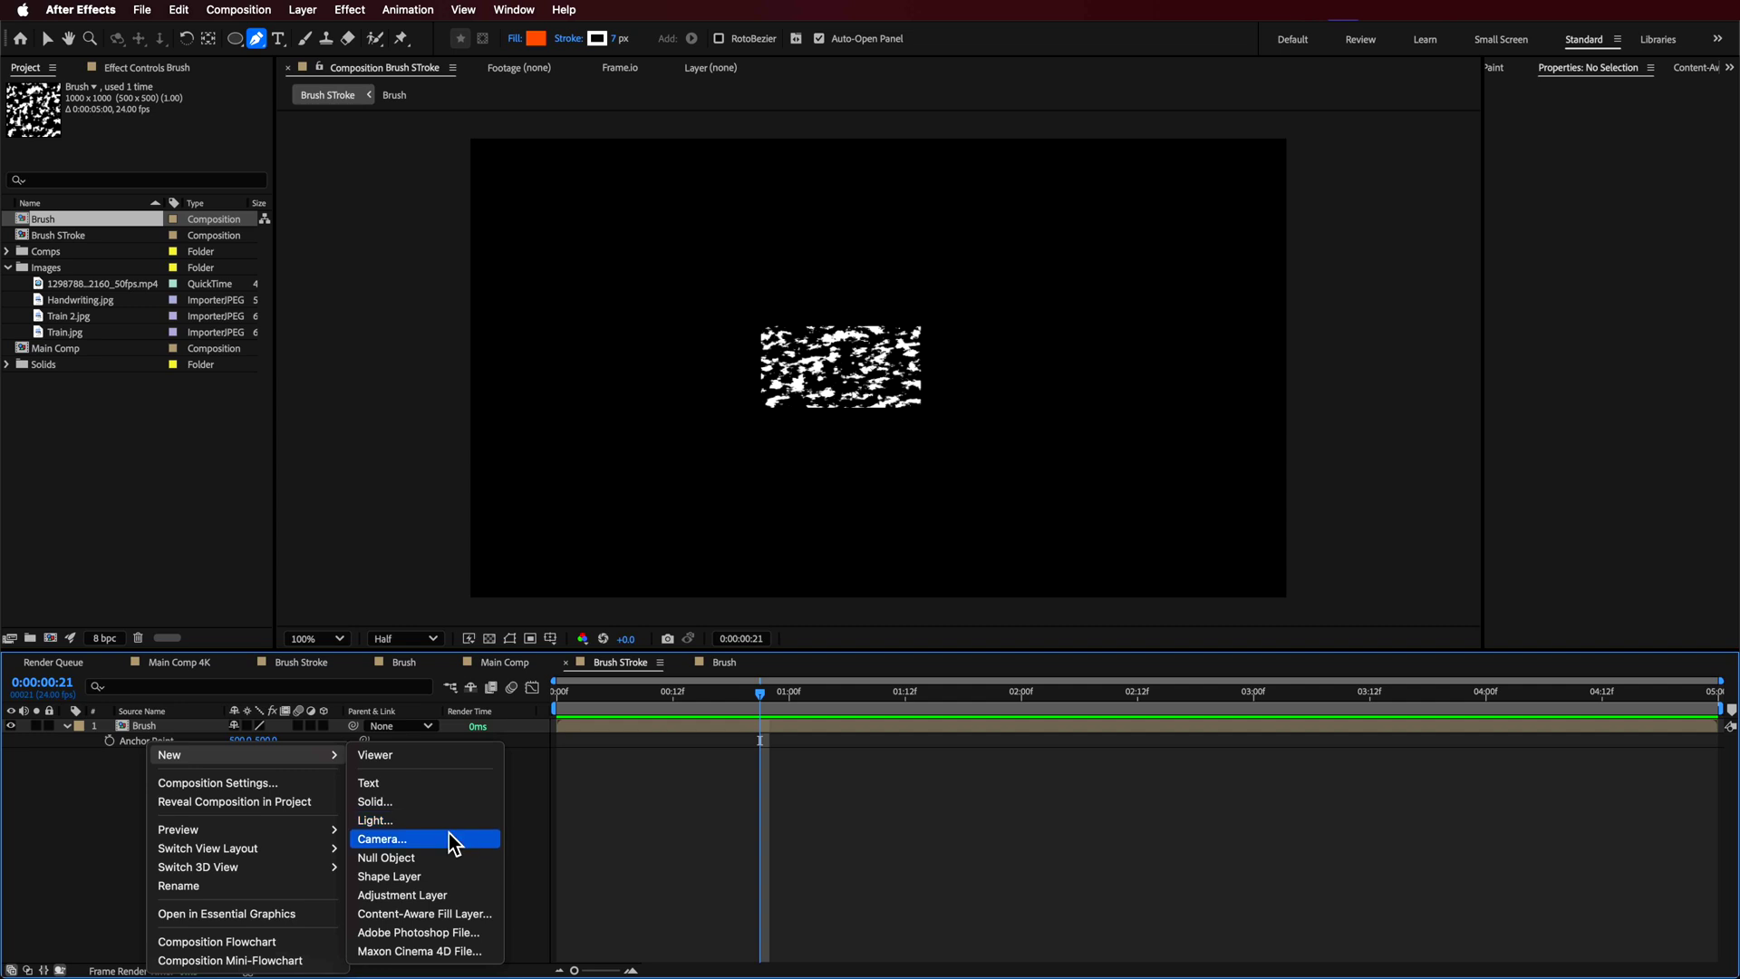
click(439, 894)
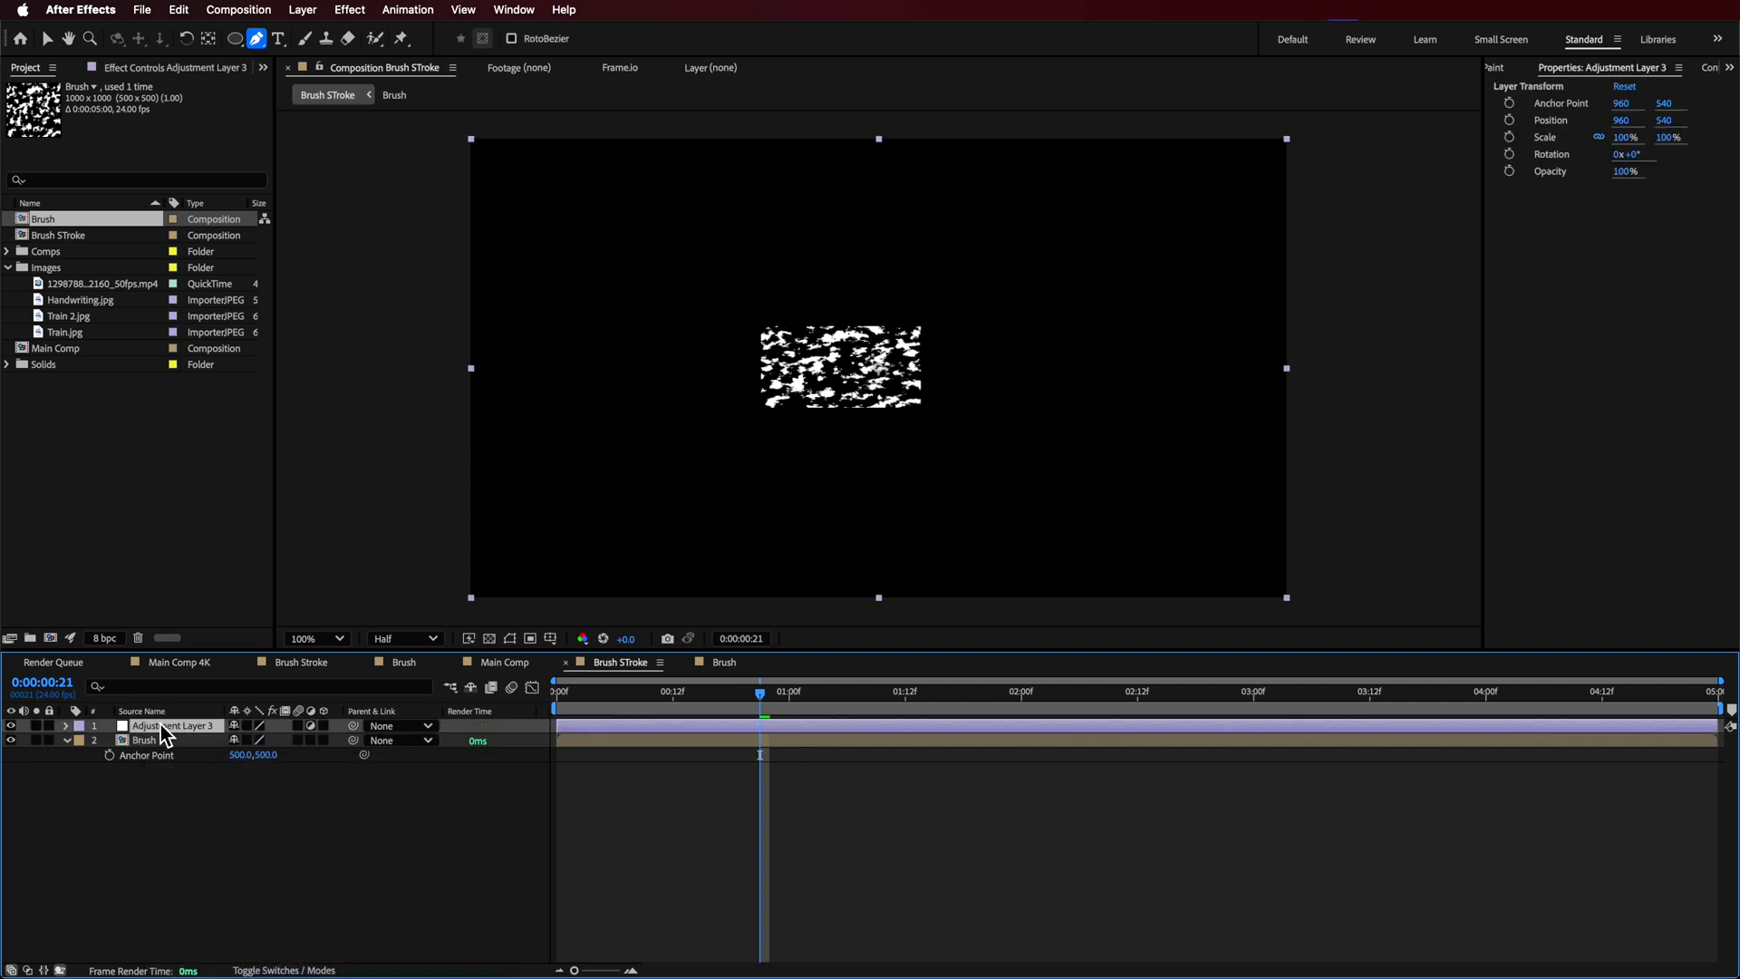
right_click(148, 729)
click(218, 920)
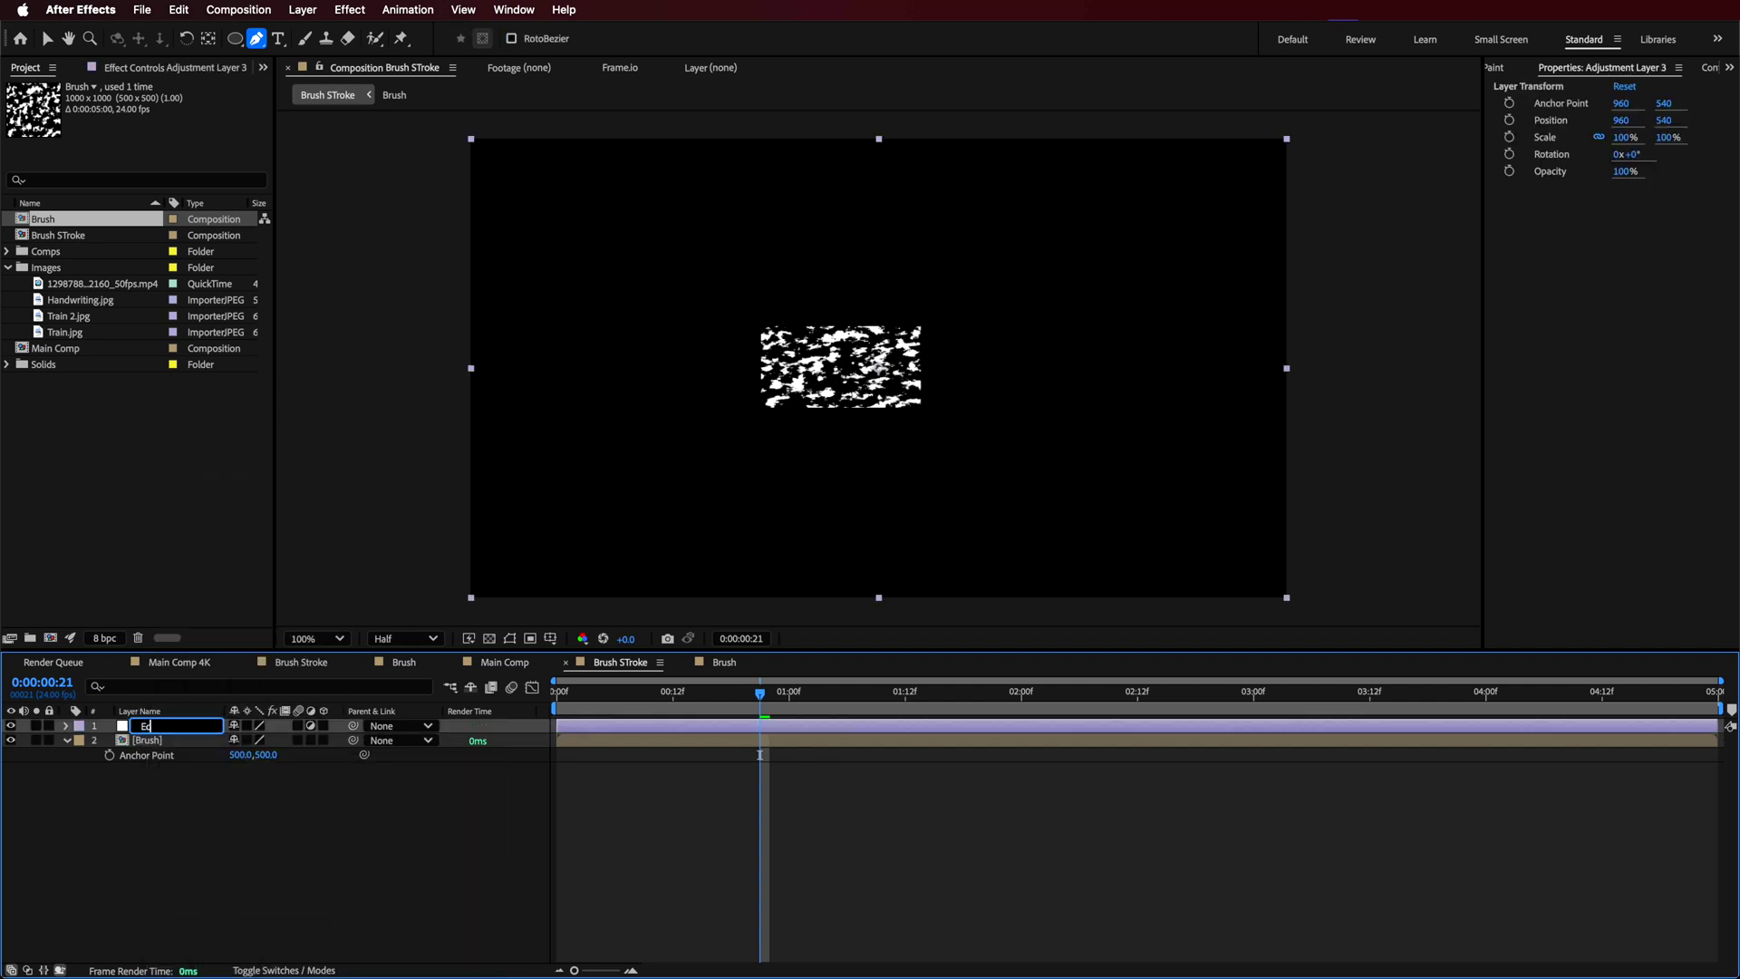
click(214, 921)
click(165, 728)
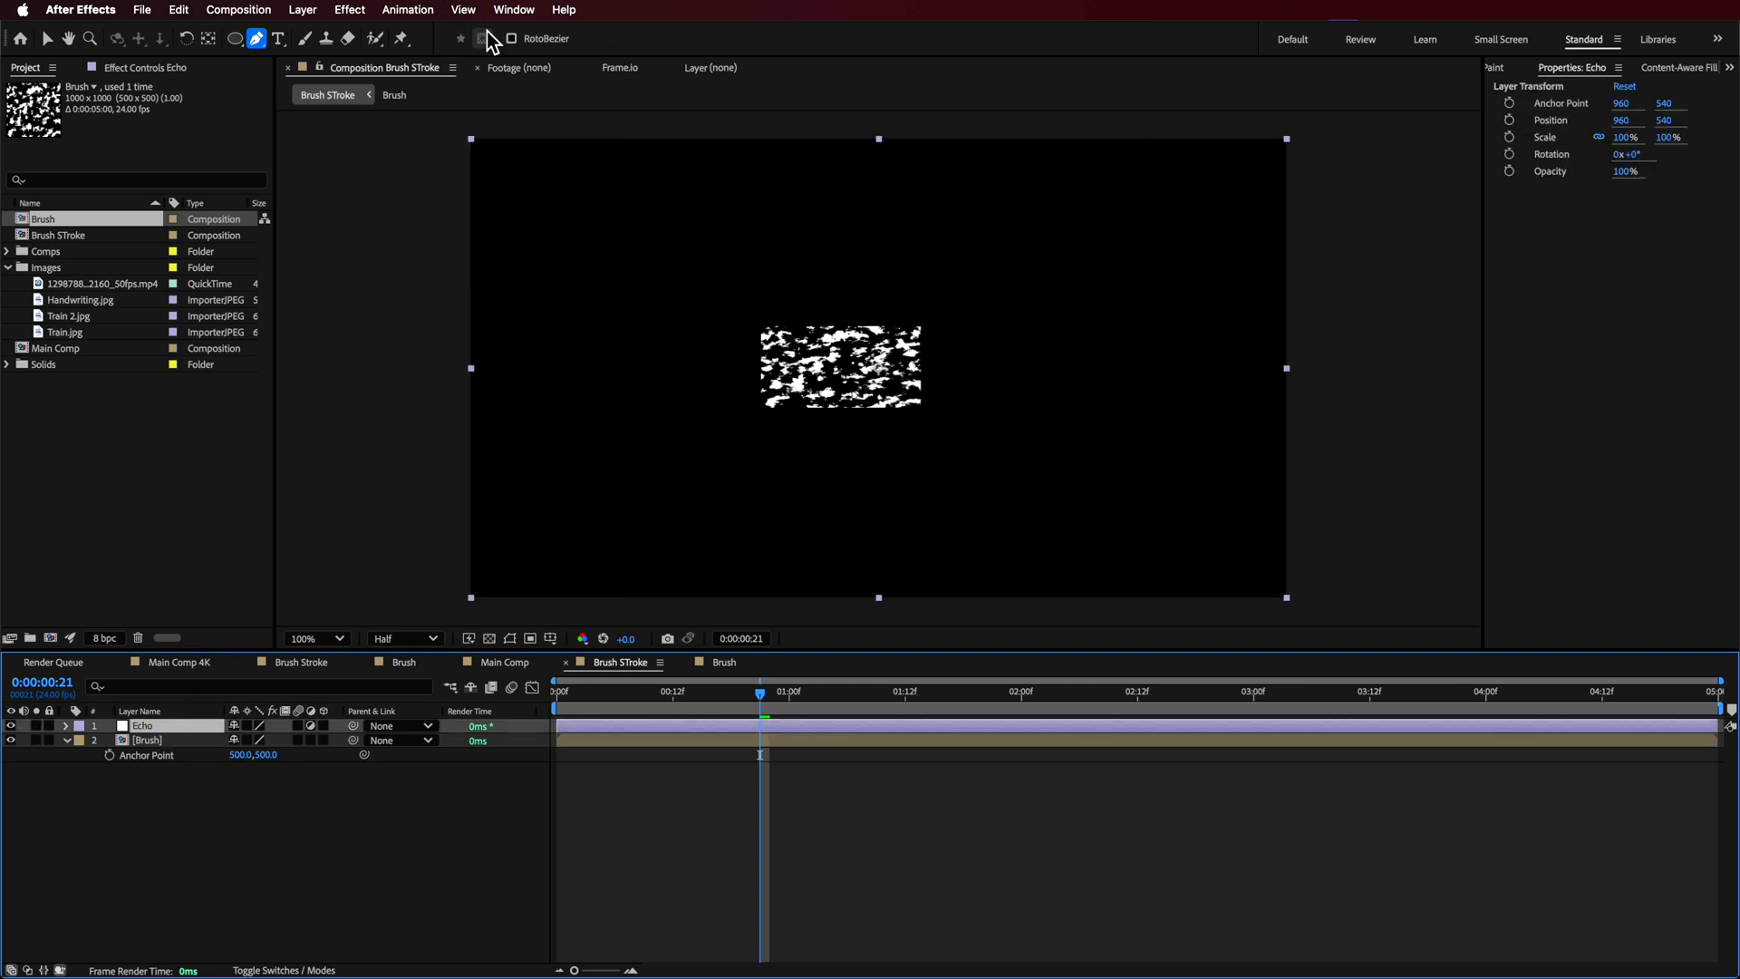
Step: Apply the Echo effect to the adjustment layer with echo time -0.015 and 341 echoes, and preview the stroke
click(145, 67)
click(563, 9)
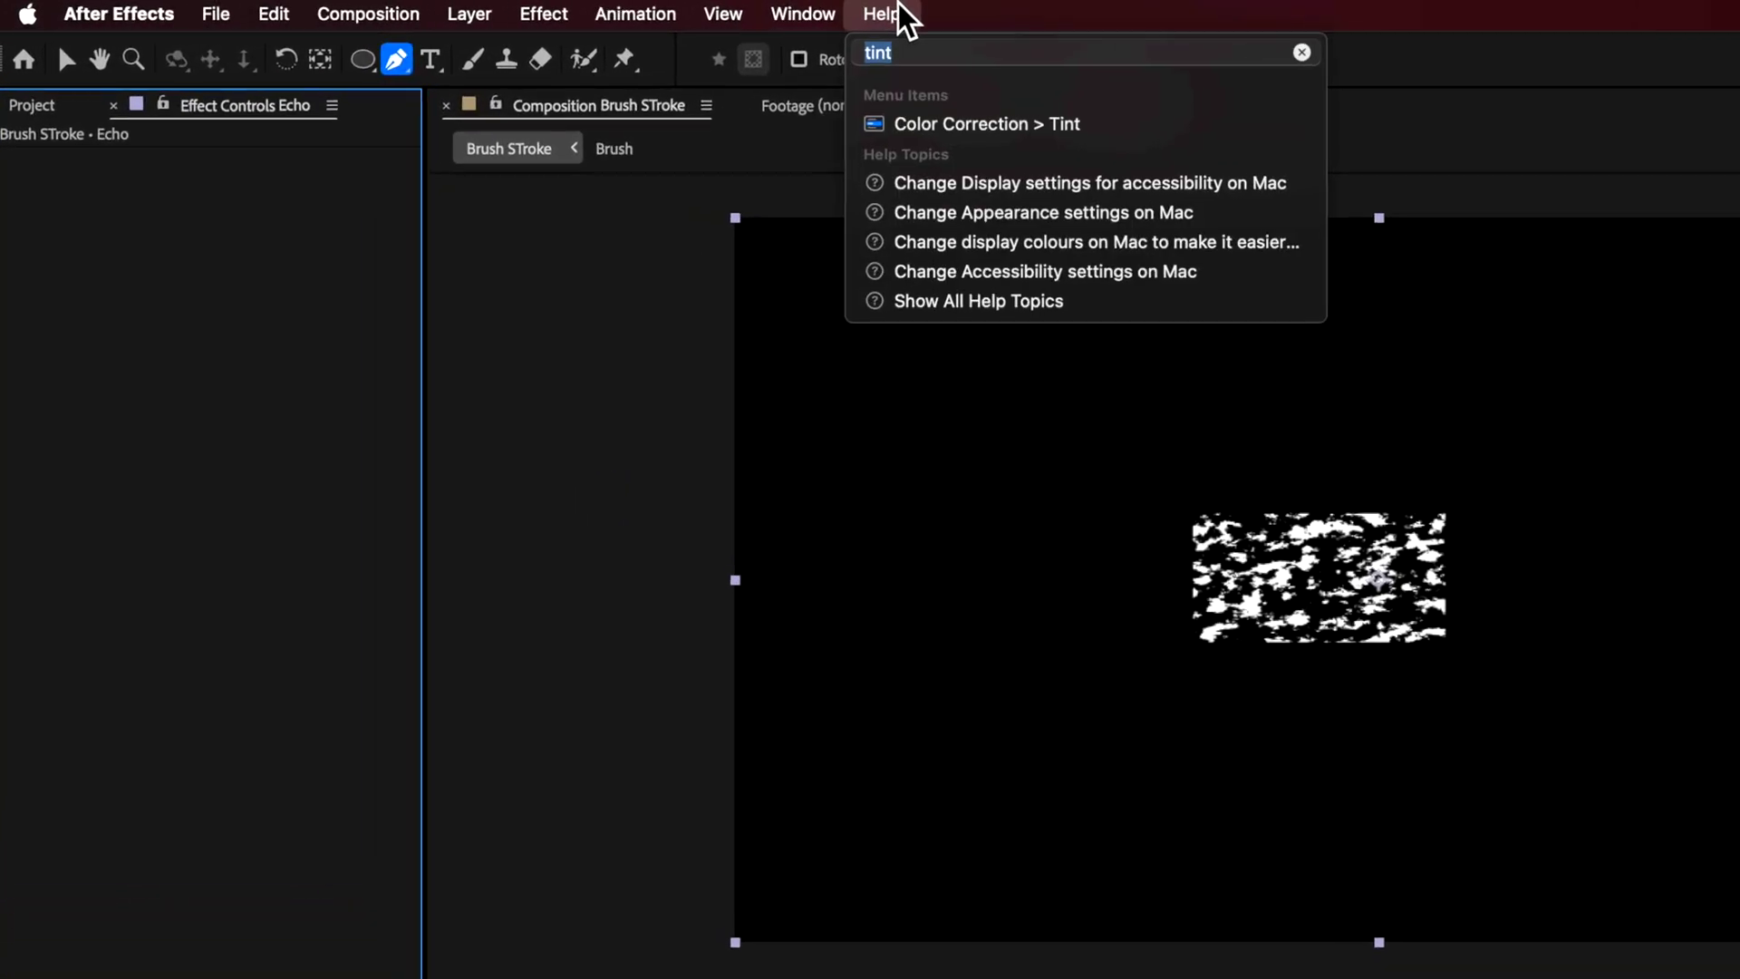
text(echo)
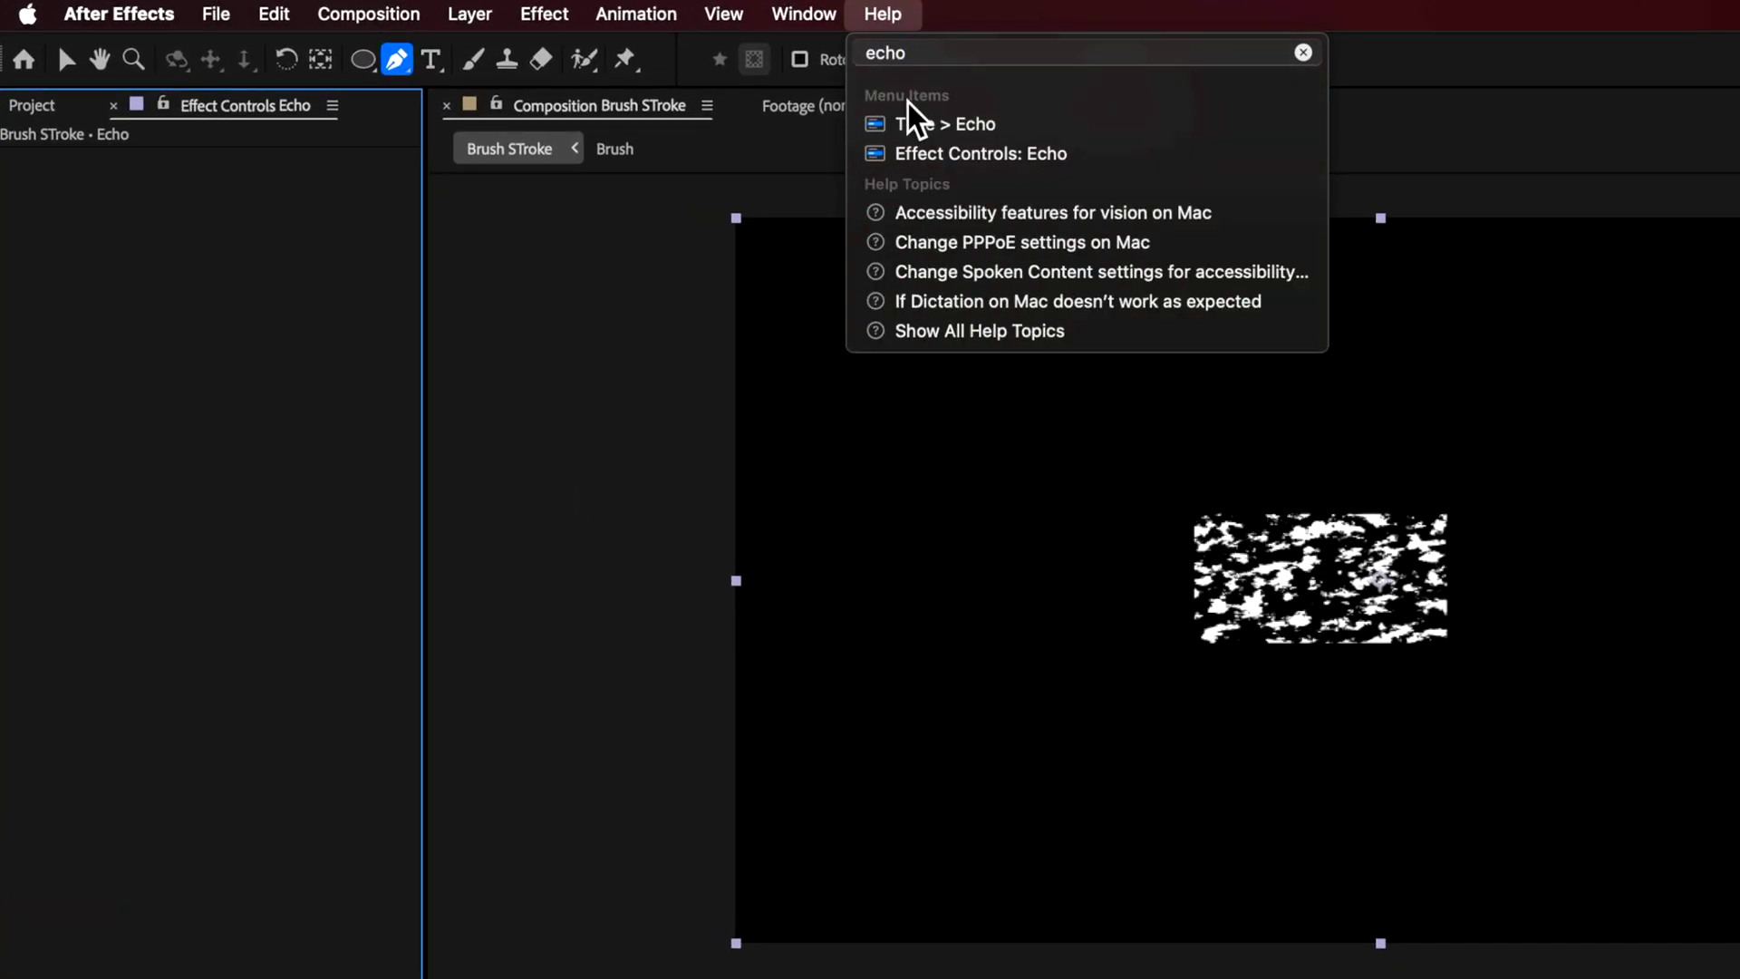
click(992, 127)
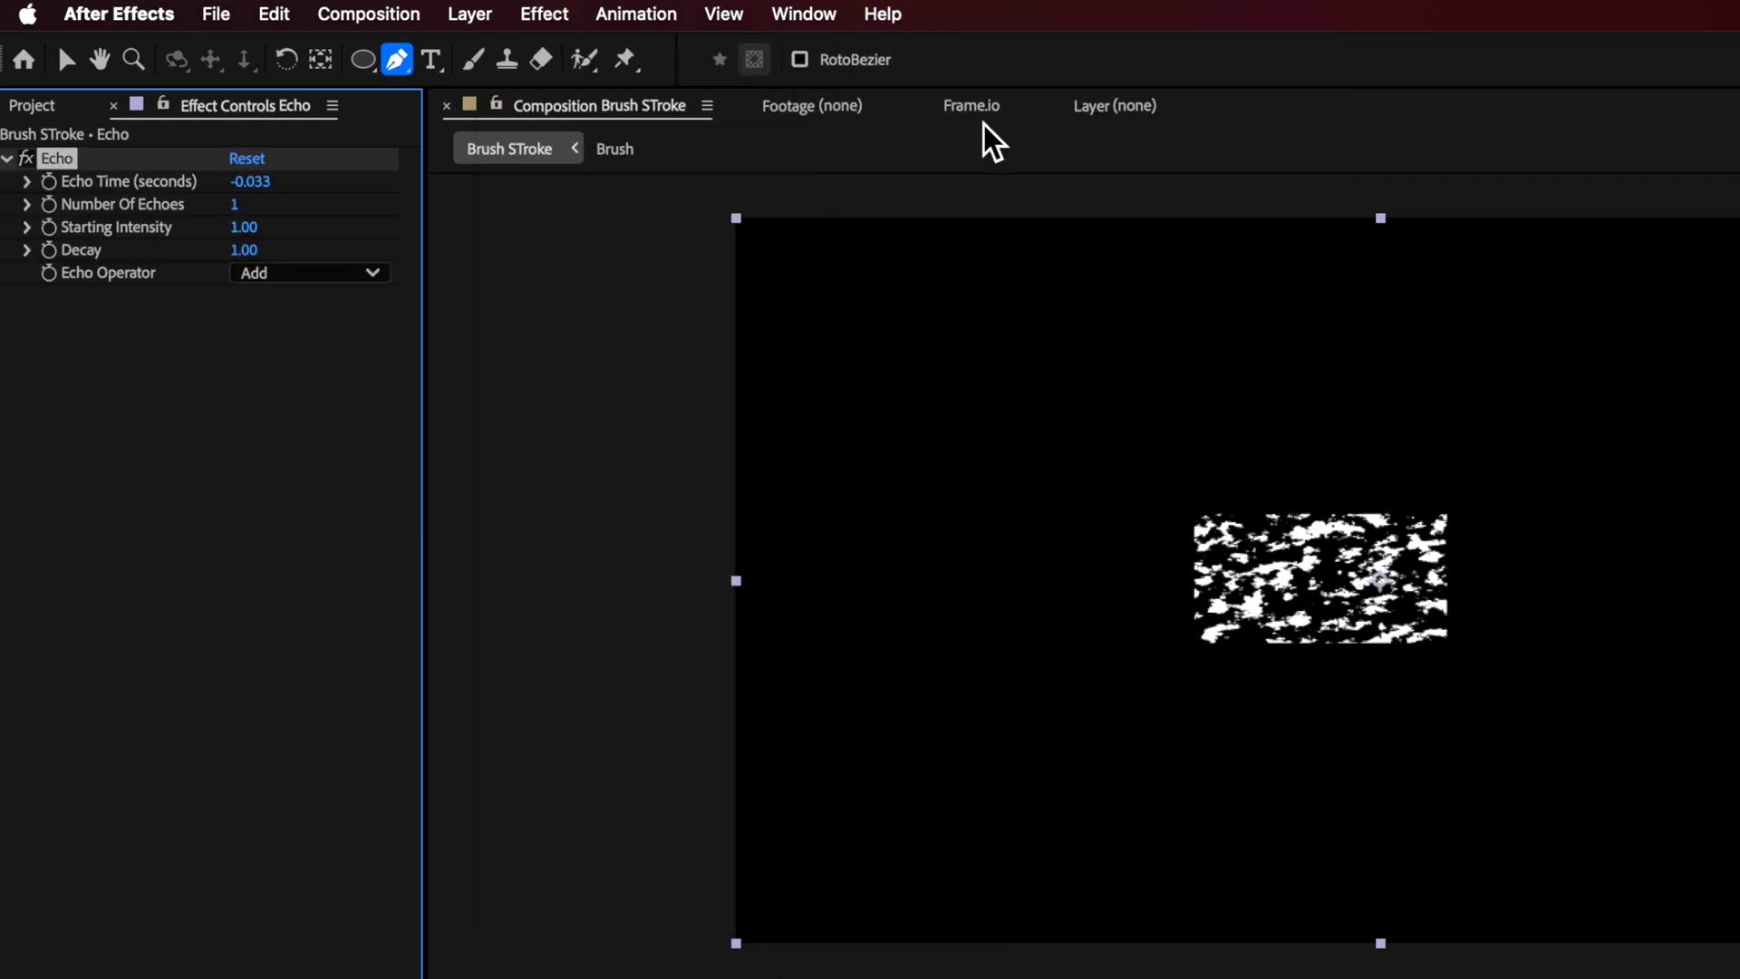
key(v)
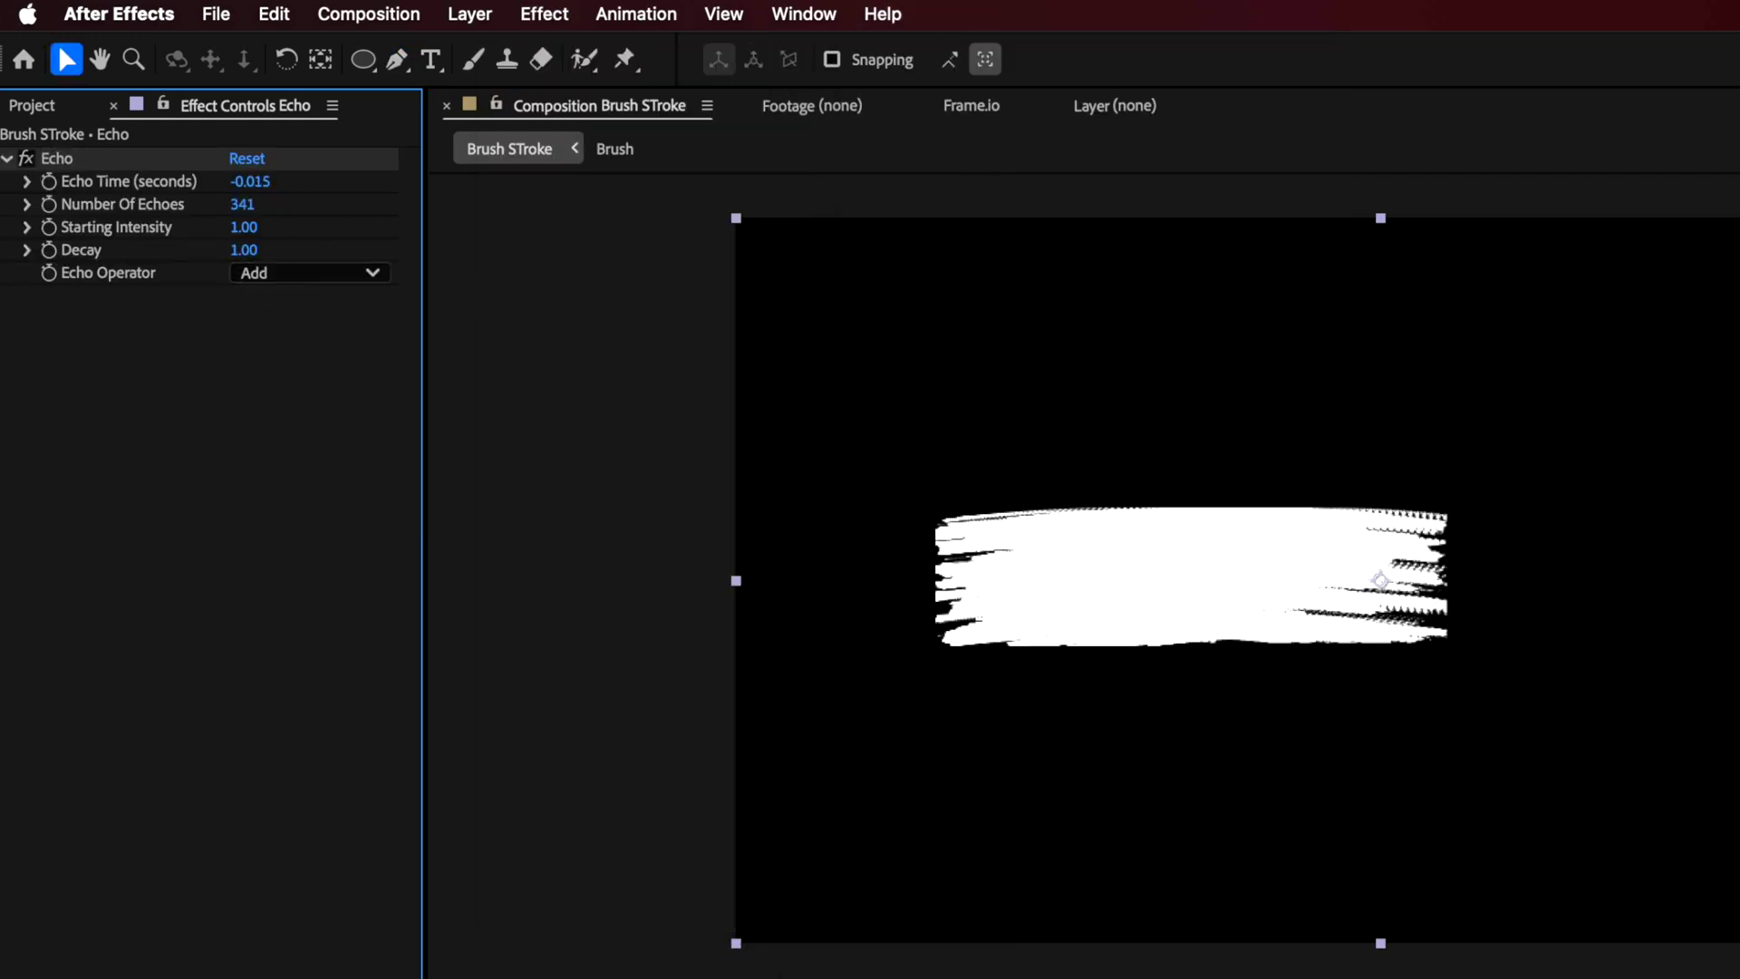
key(space)
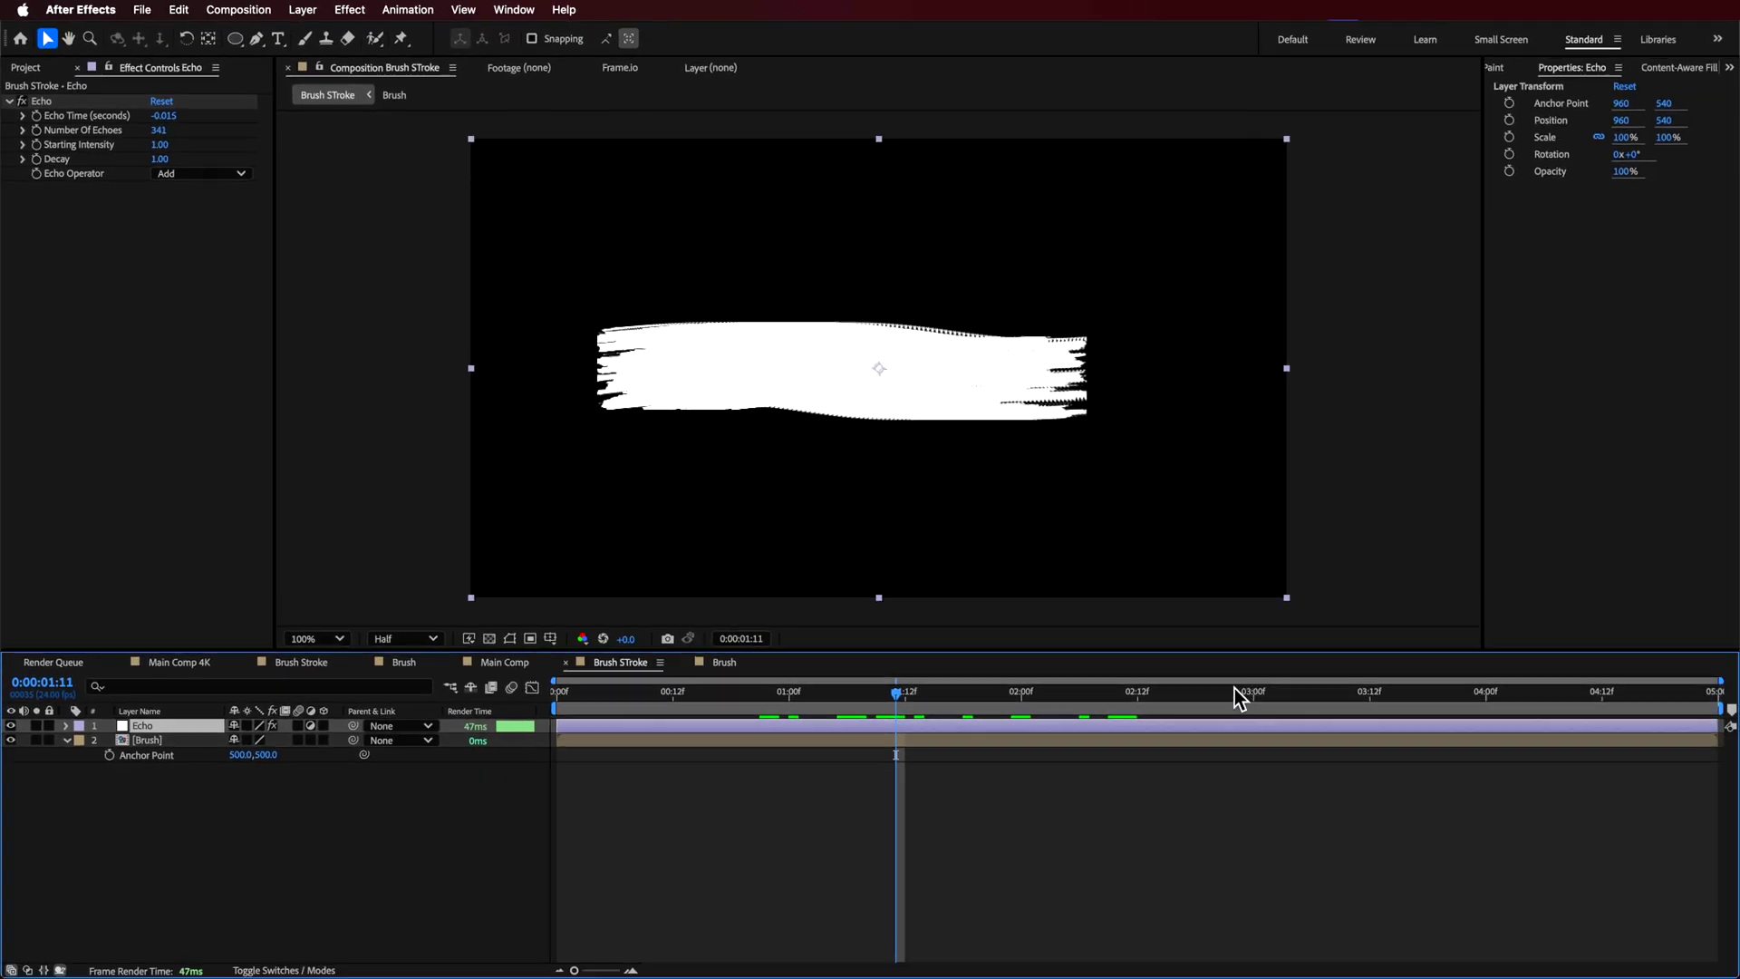
drag(1240, 700, 1457, 694)
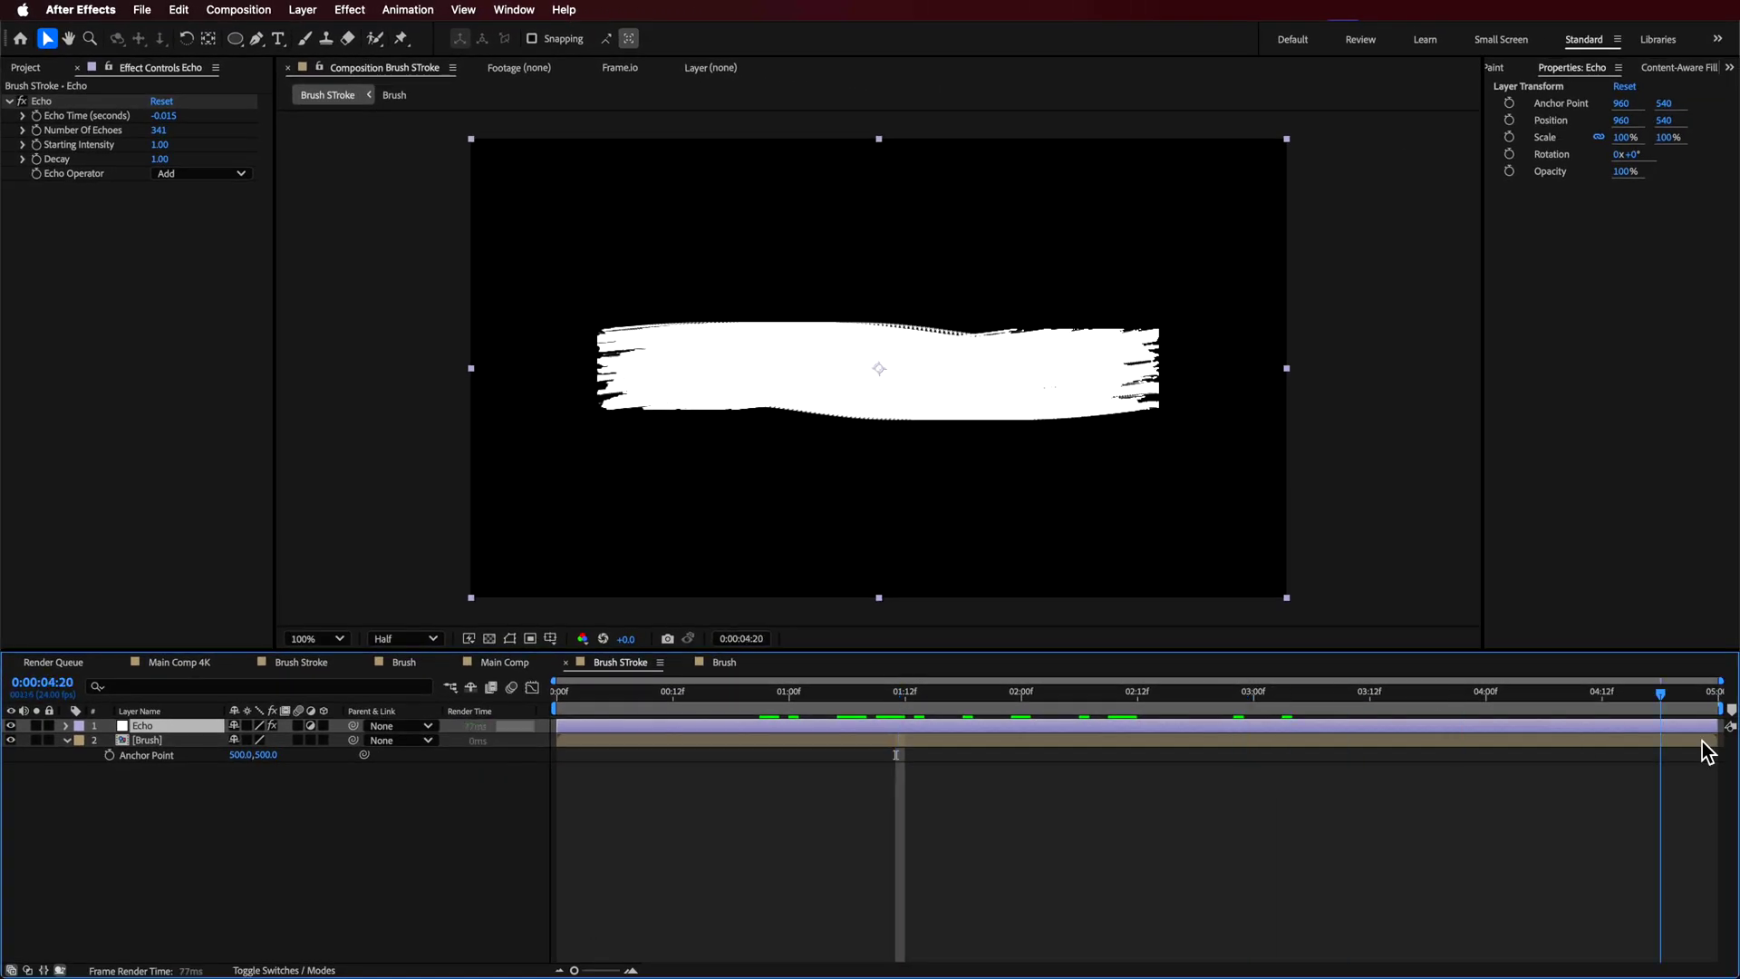
Step: Set the number of echoes to 339 and check the brush stroke along the timeline
click(164, 131)
drag(168, 133, 168, 140)
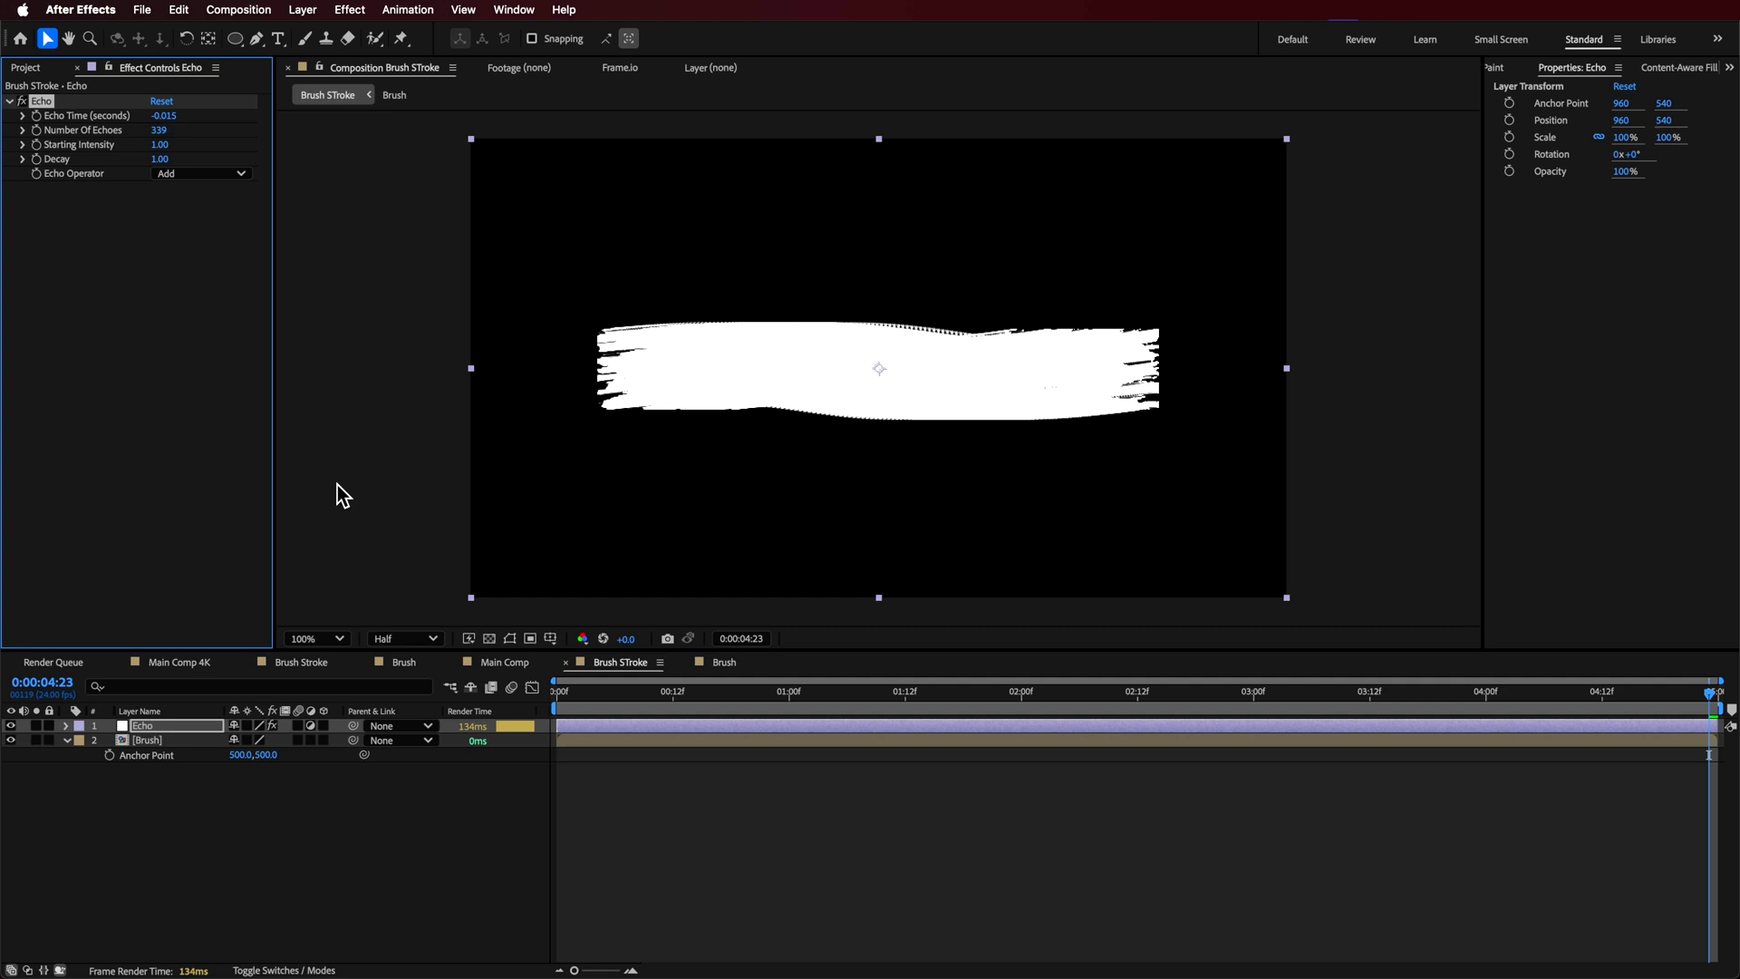
click(865, 961)
drag(1226, 693, 748, 707)
click(1409, 694)
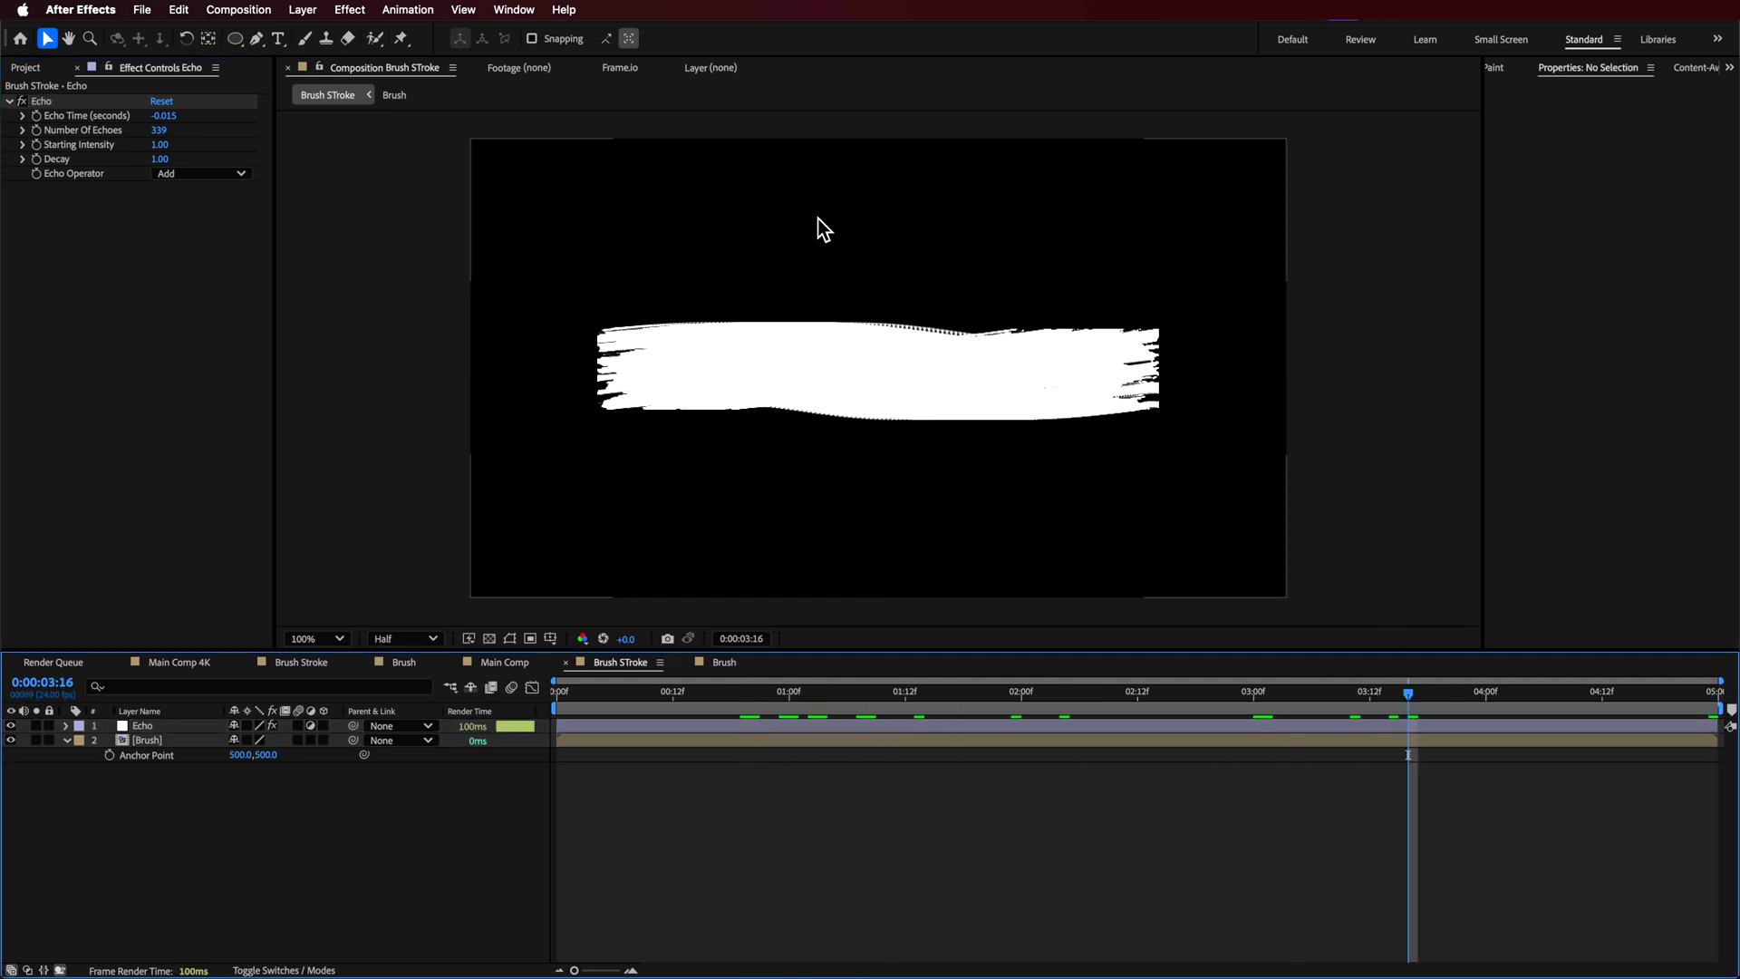
Step: Draw a closed mask with a jagged, three-pointed right edge on the Brush composition's noise solid, and check the stroke in Brush STroke
click(725, 663)
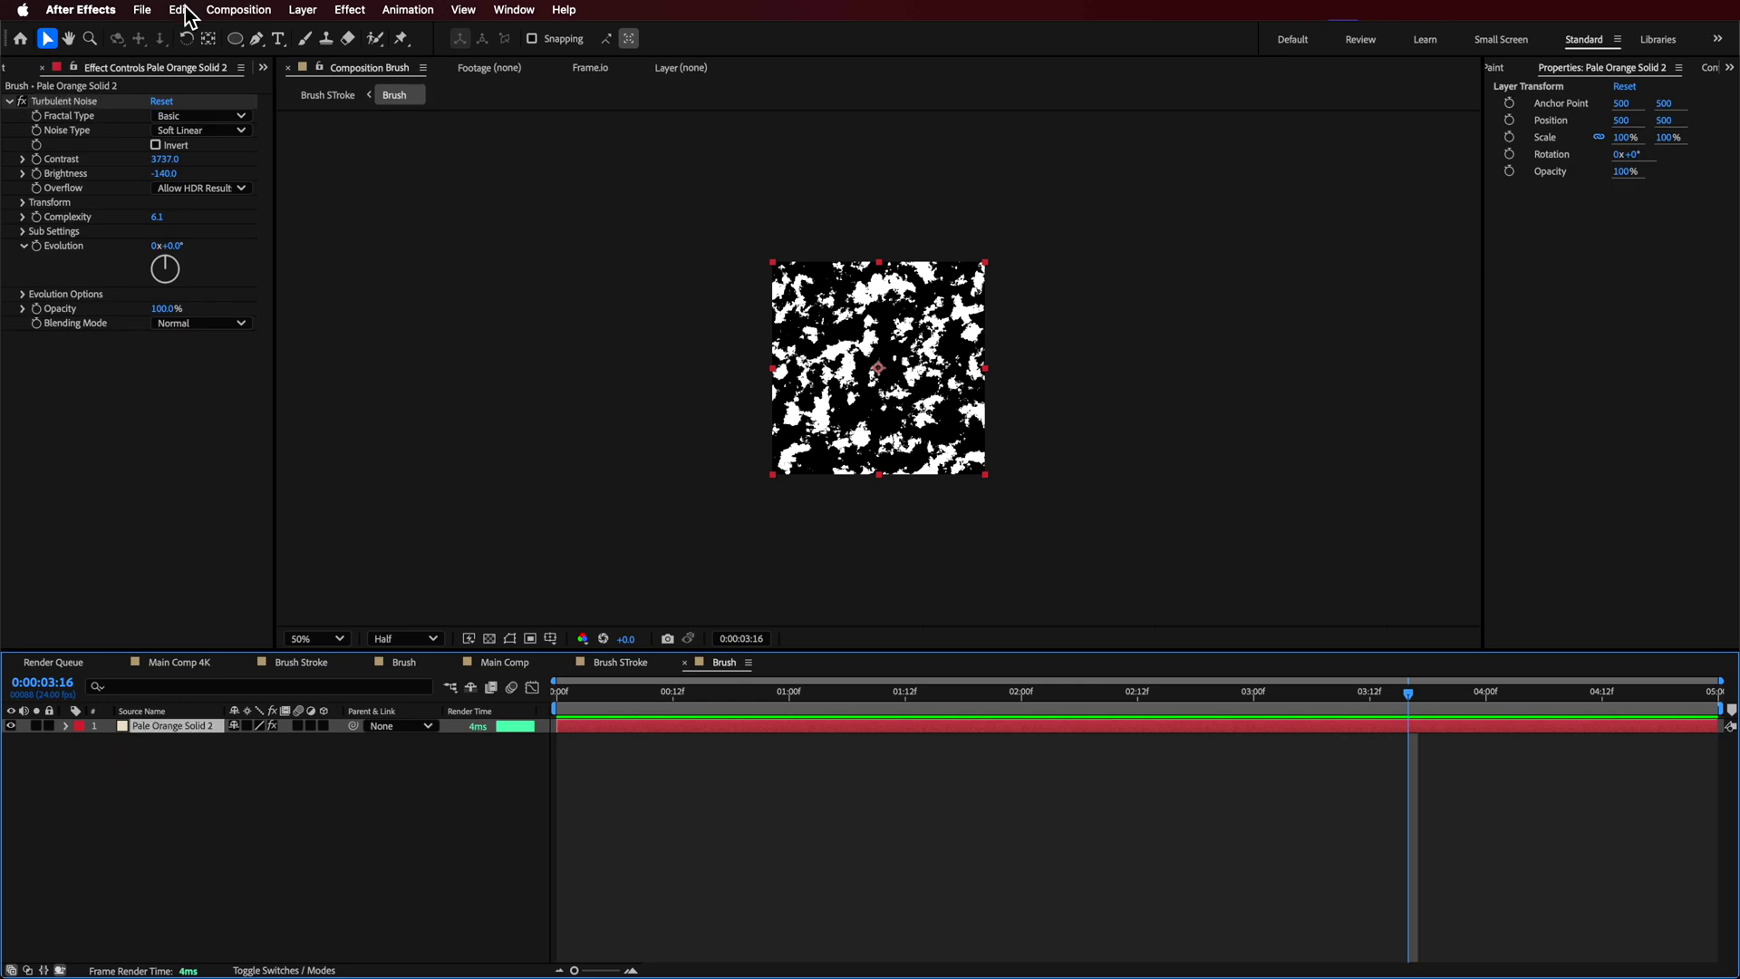
click(256, 39)
click(787, 286)
click(790, 325)
click(796, 366)
click(817, 461)
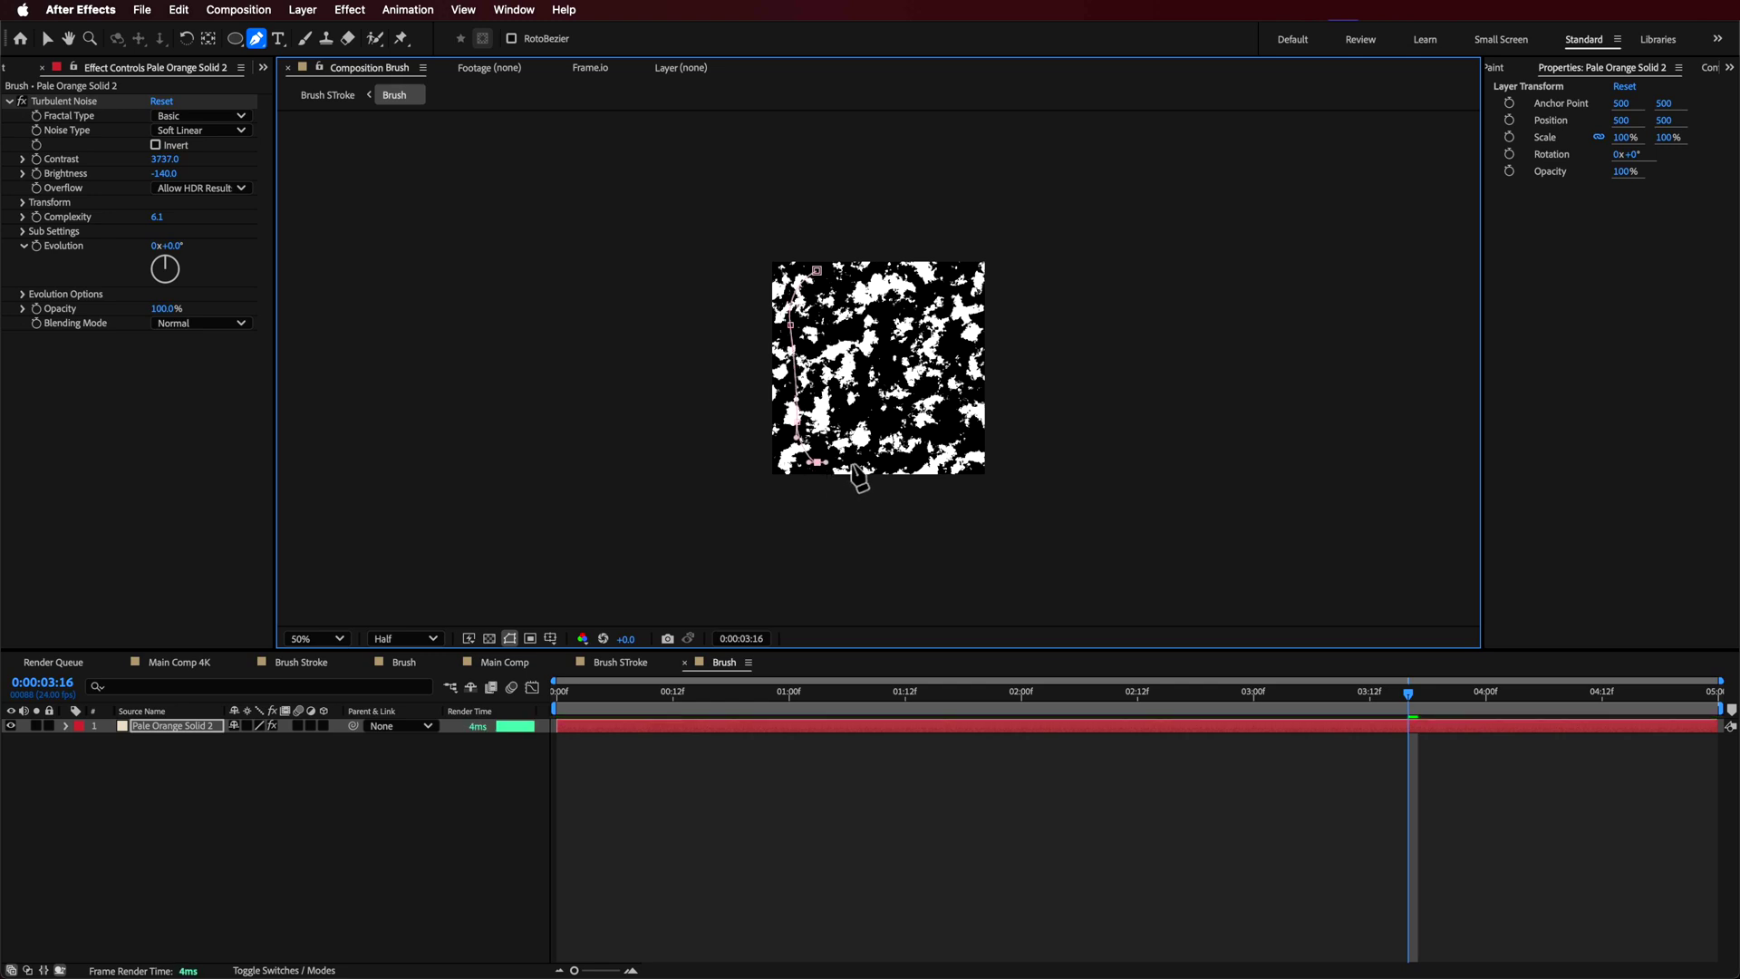
click(920, 457)
click(979, 424)
click(926, 409)
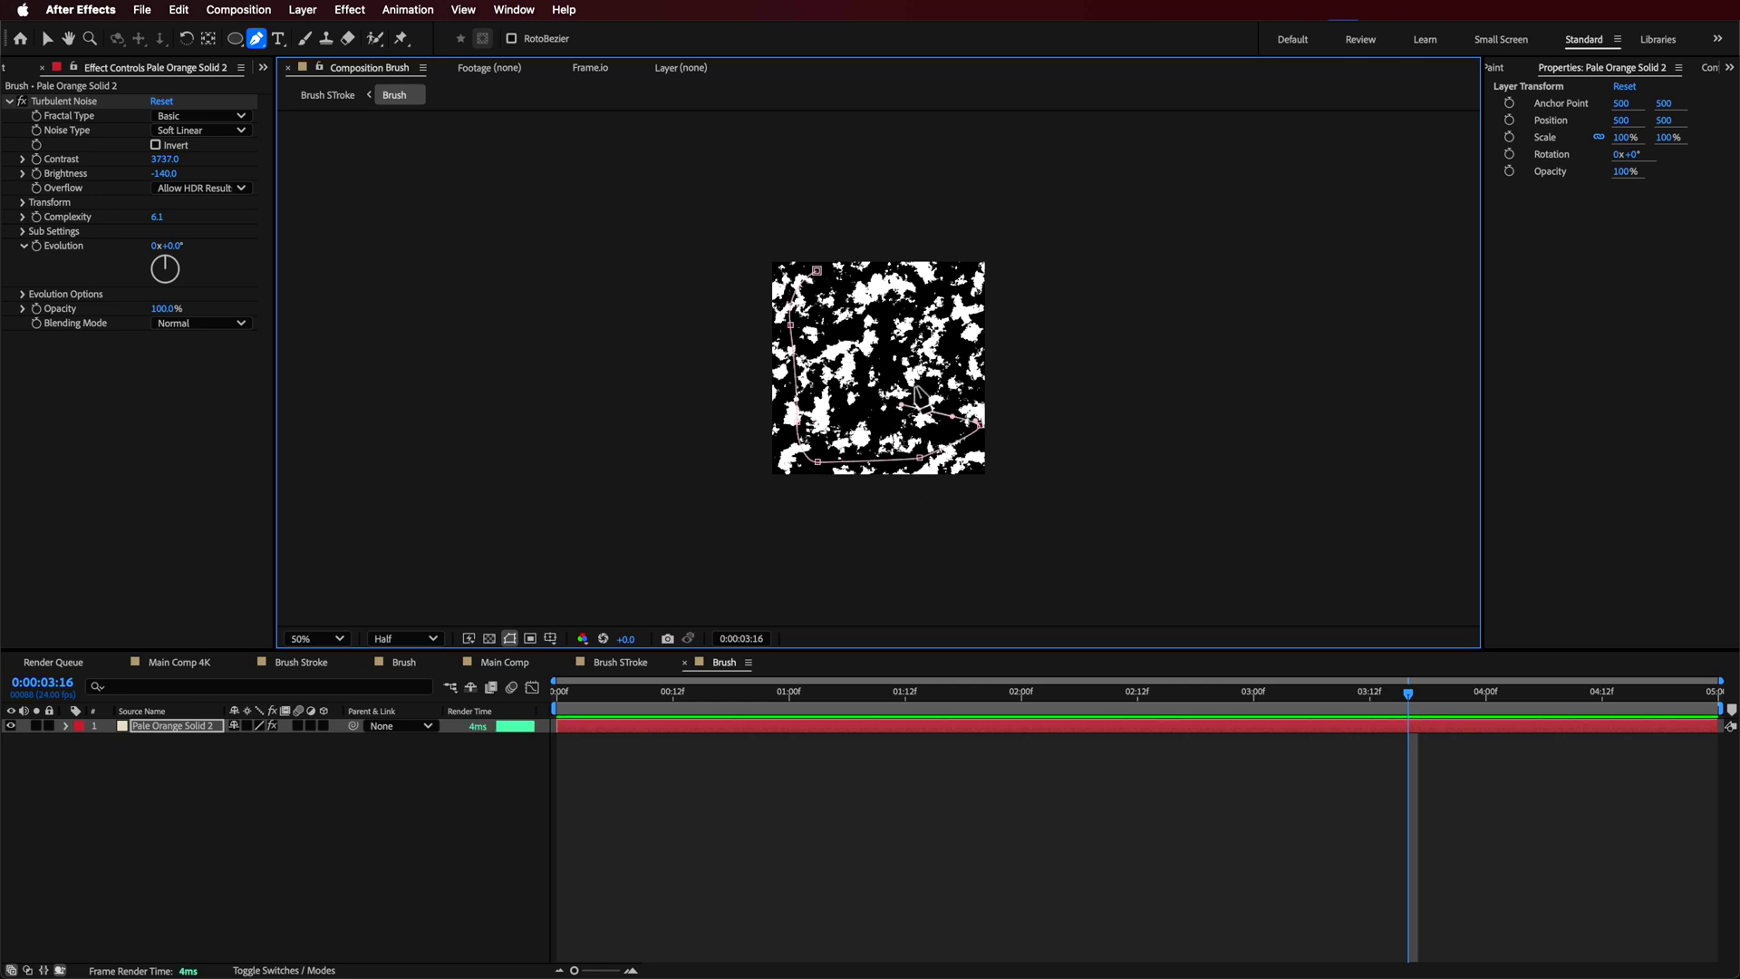
click(973, 367)
click(964, 299)
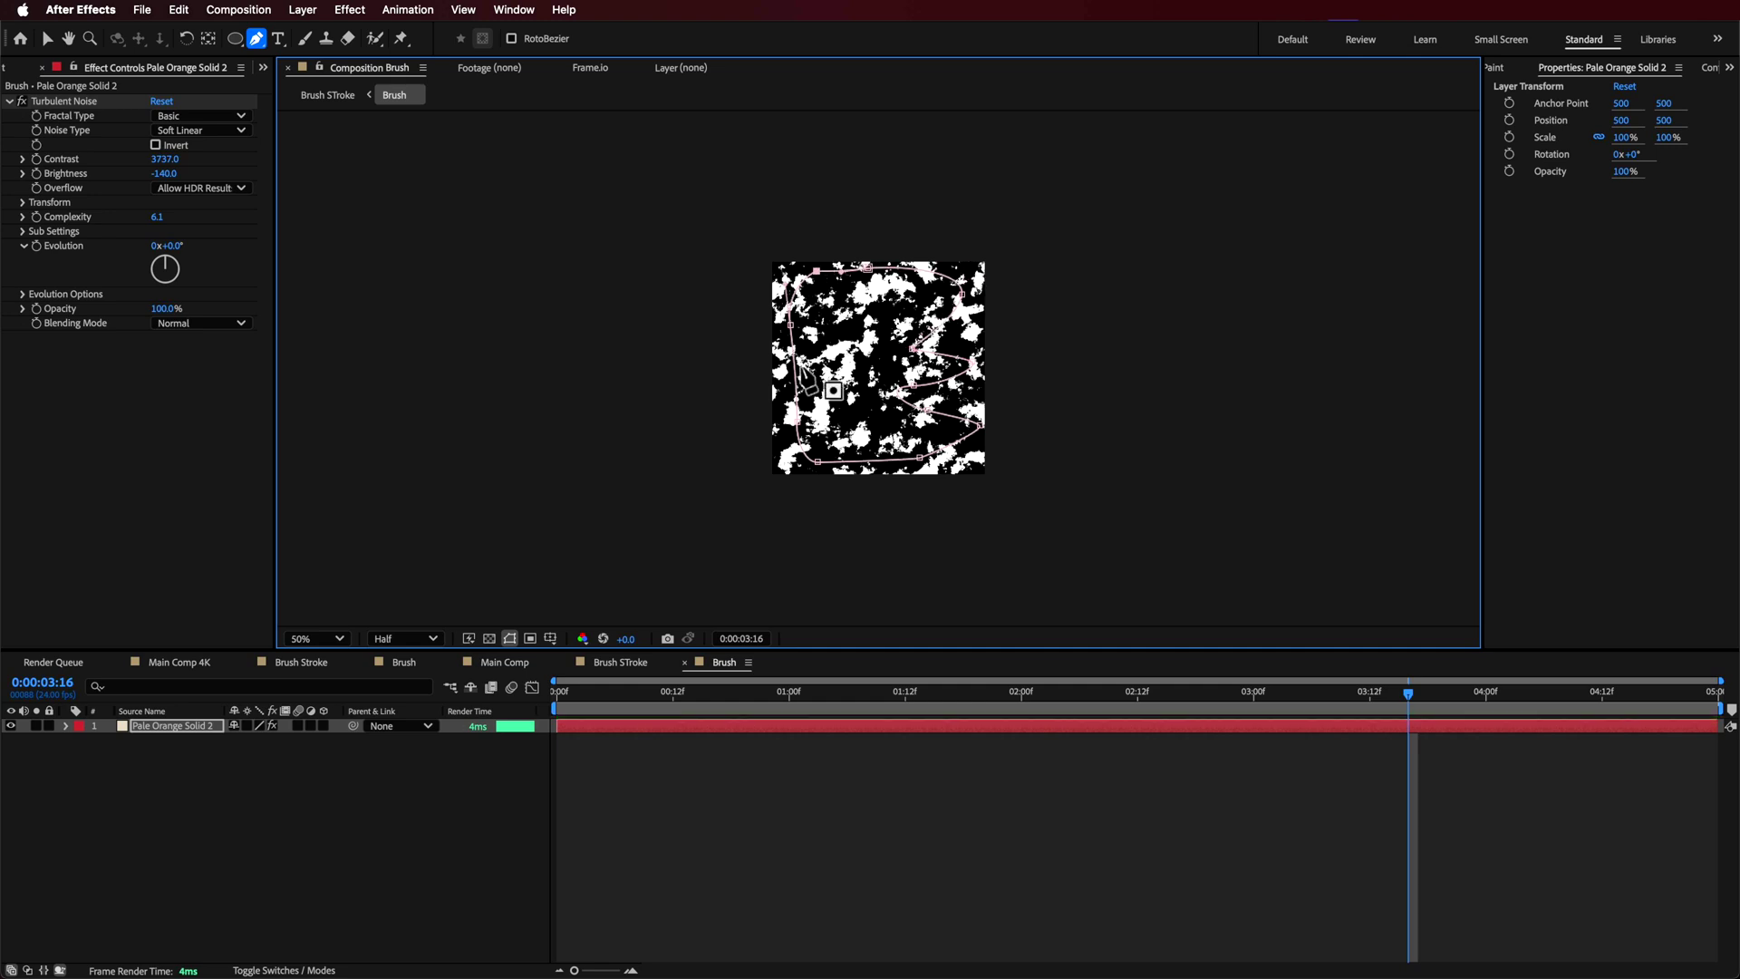
click(817, 270)
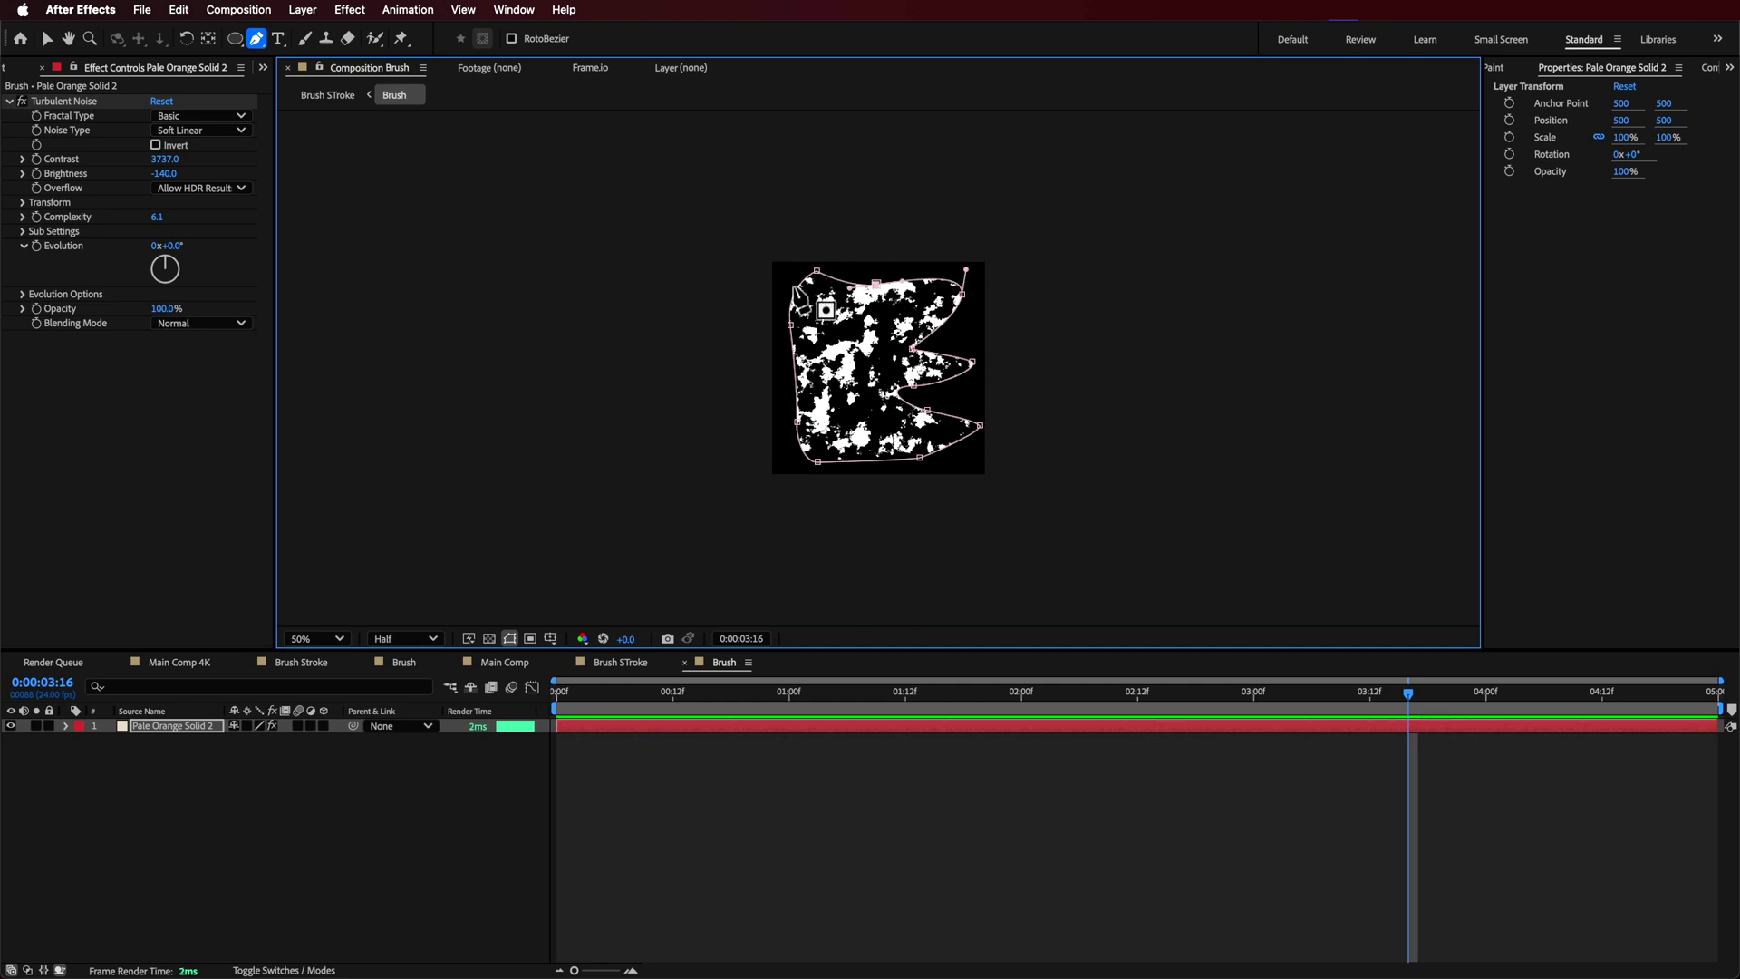
click(972, 367)
click(620, 662)
key(v)
click(917, 373)
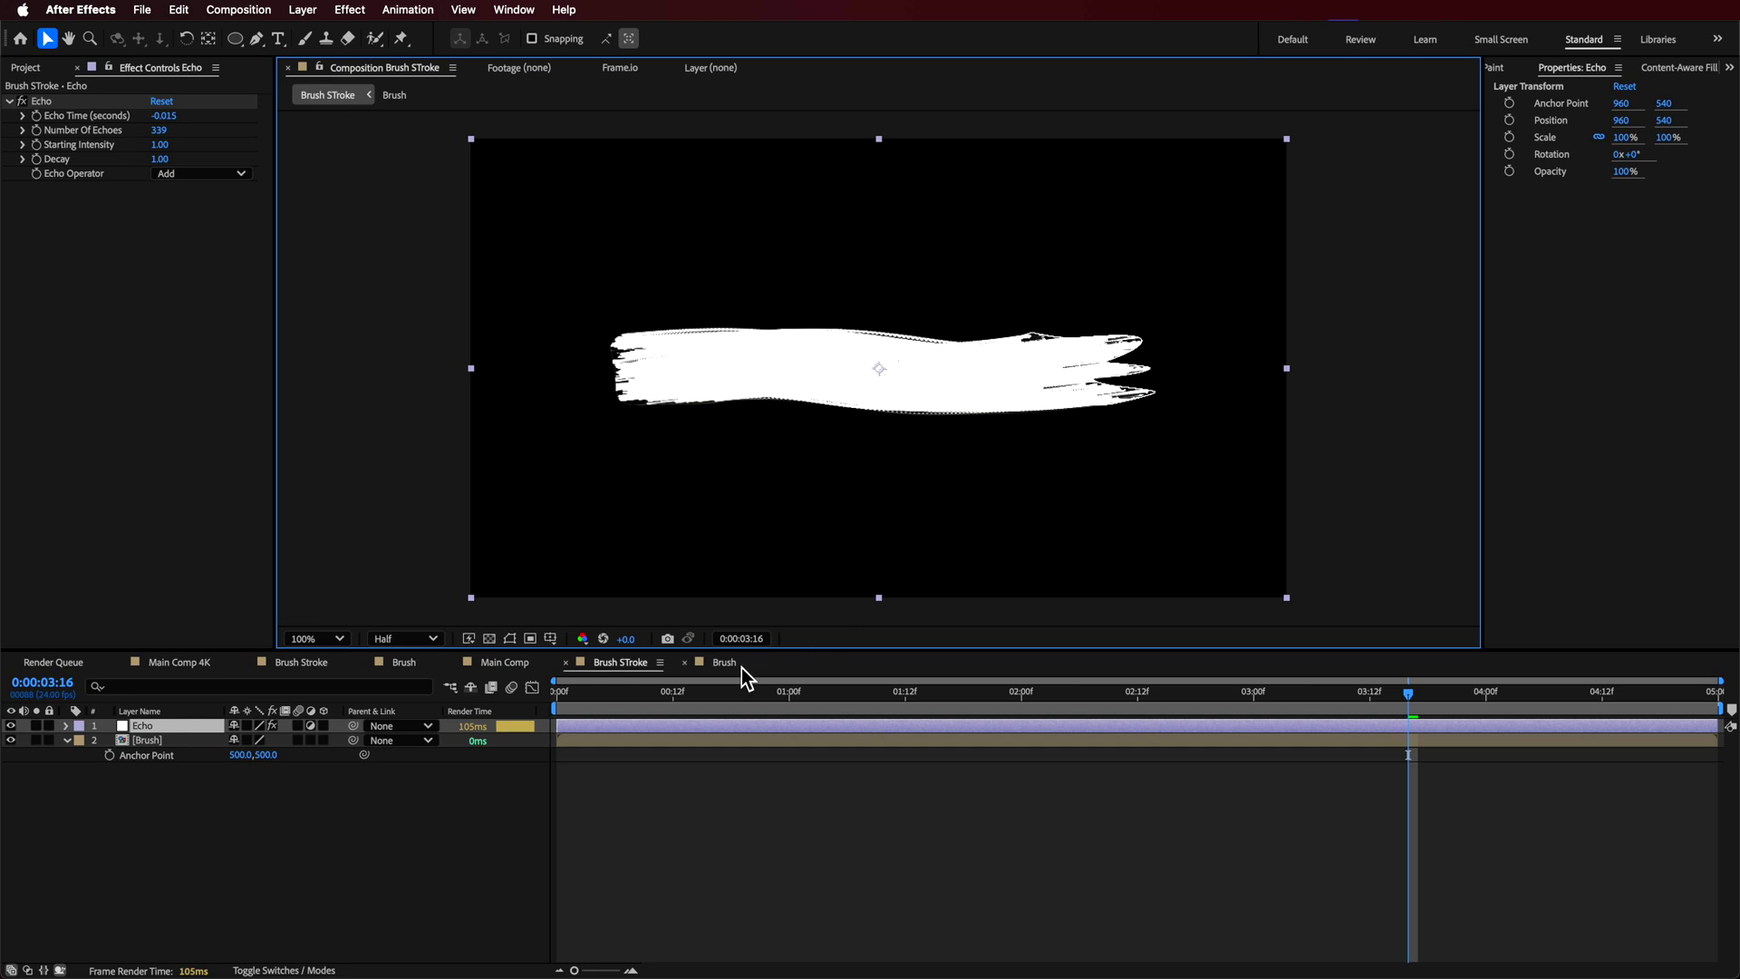
Step: Reshape the middle spike of the solid's mask in the Brush composition, making the notch below it rounder
click(743, 663)
click(923, 358)
drag(943, 340, 955, 391)
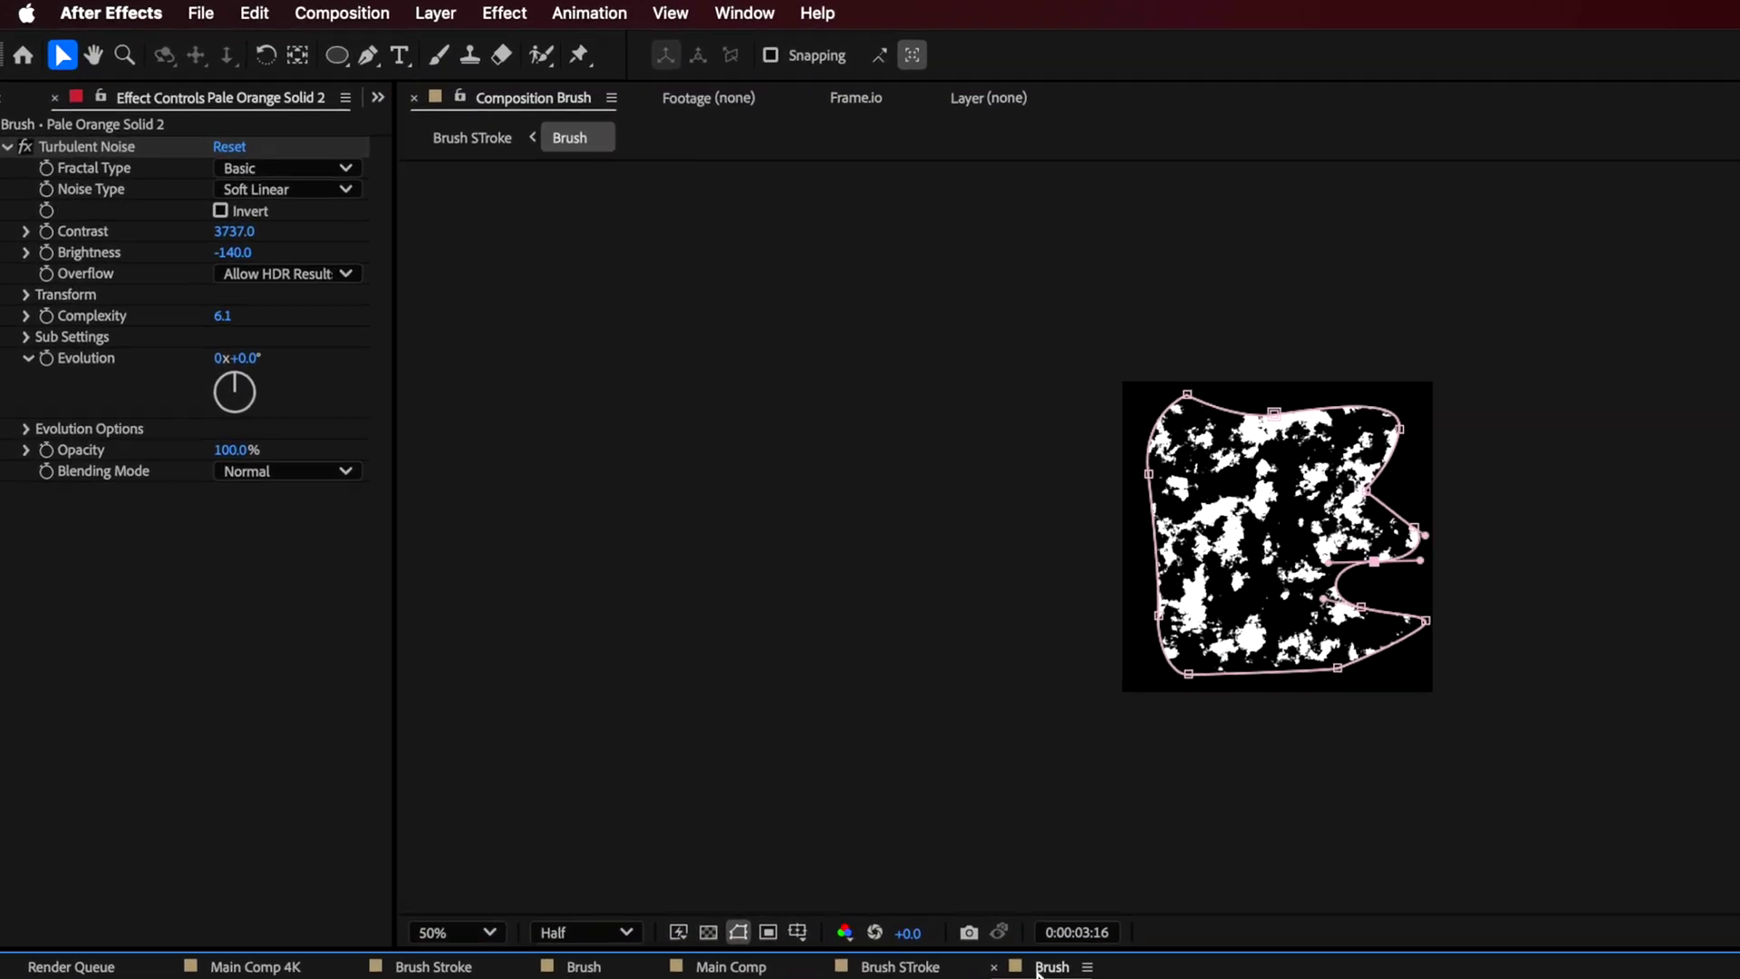
click(1359, 548)
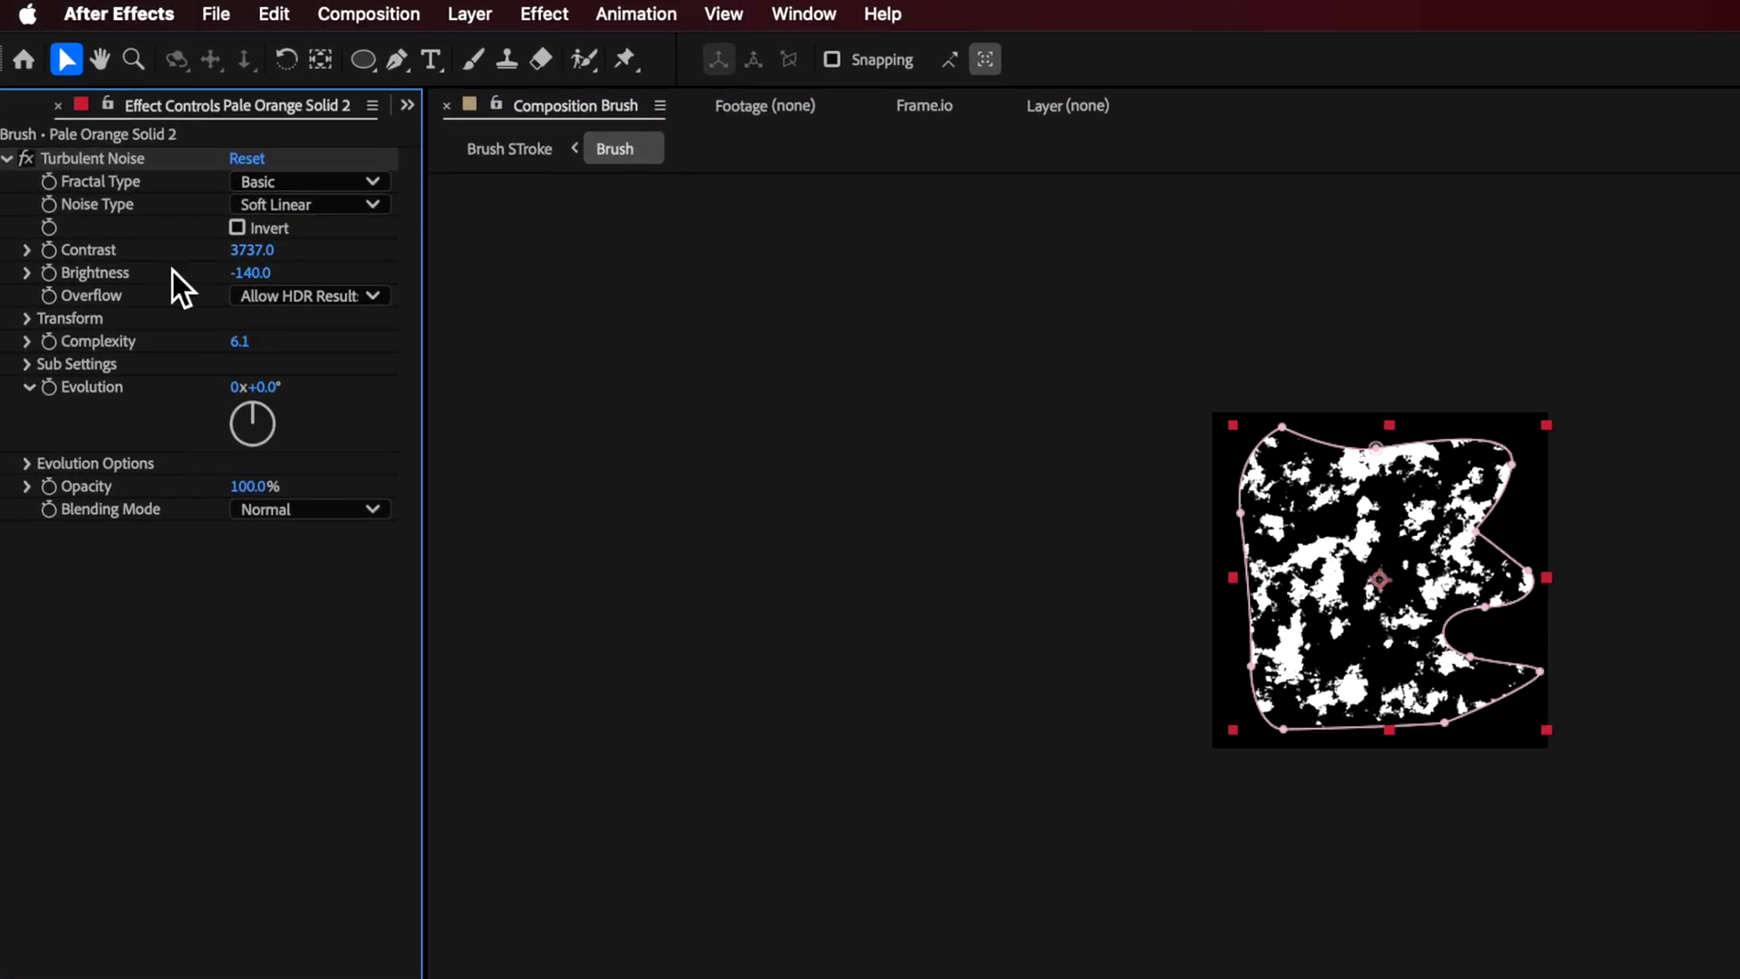
Step: Lower the Turbulent Noise brightness to -294 and check the stroke in the Brush STroke composition
drag(247, 273, 170, 306)
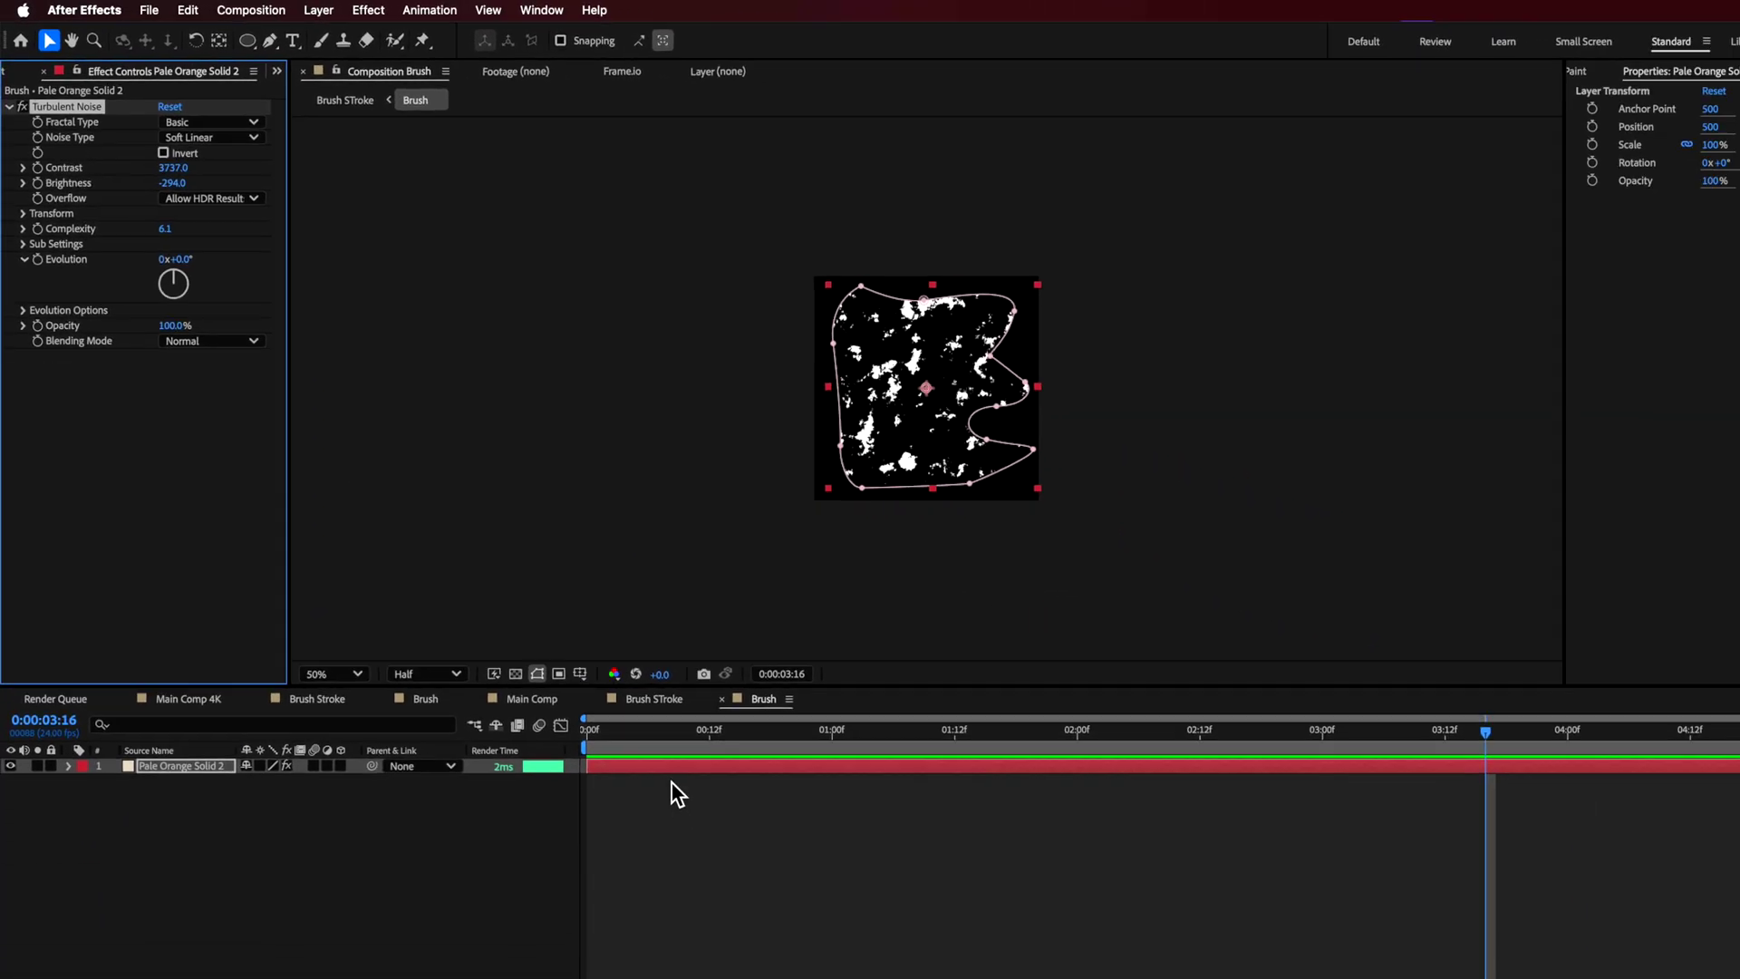
click(654, 701)
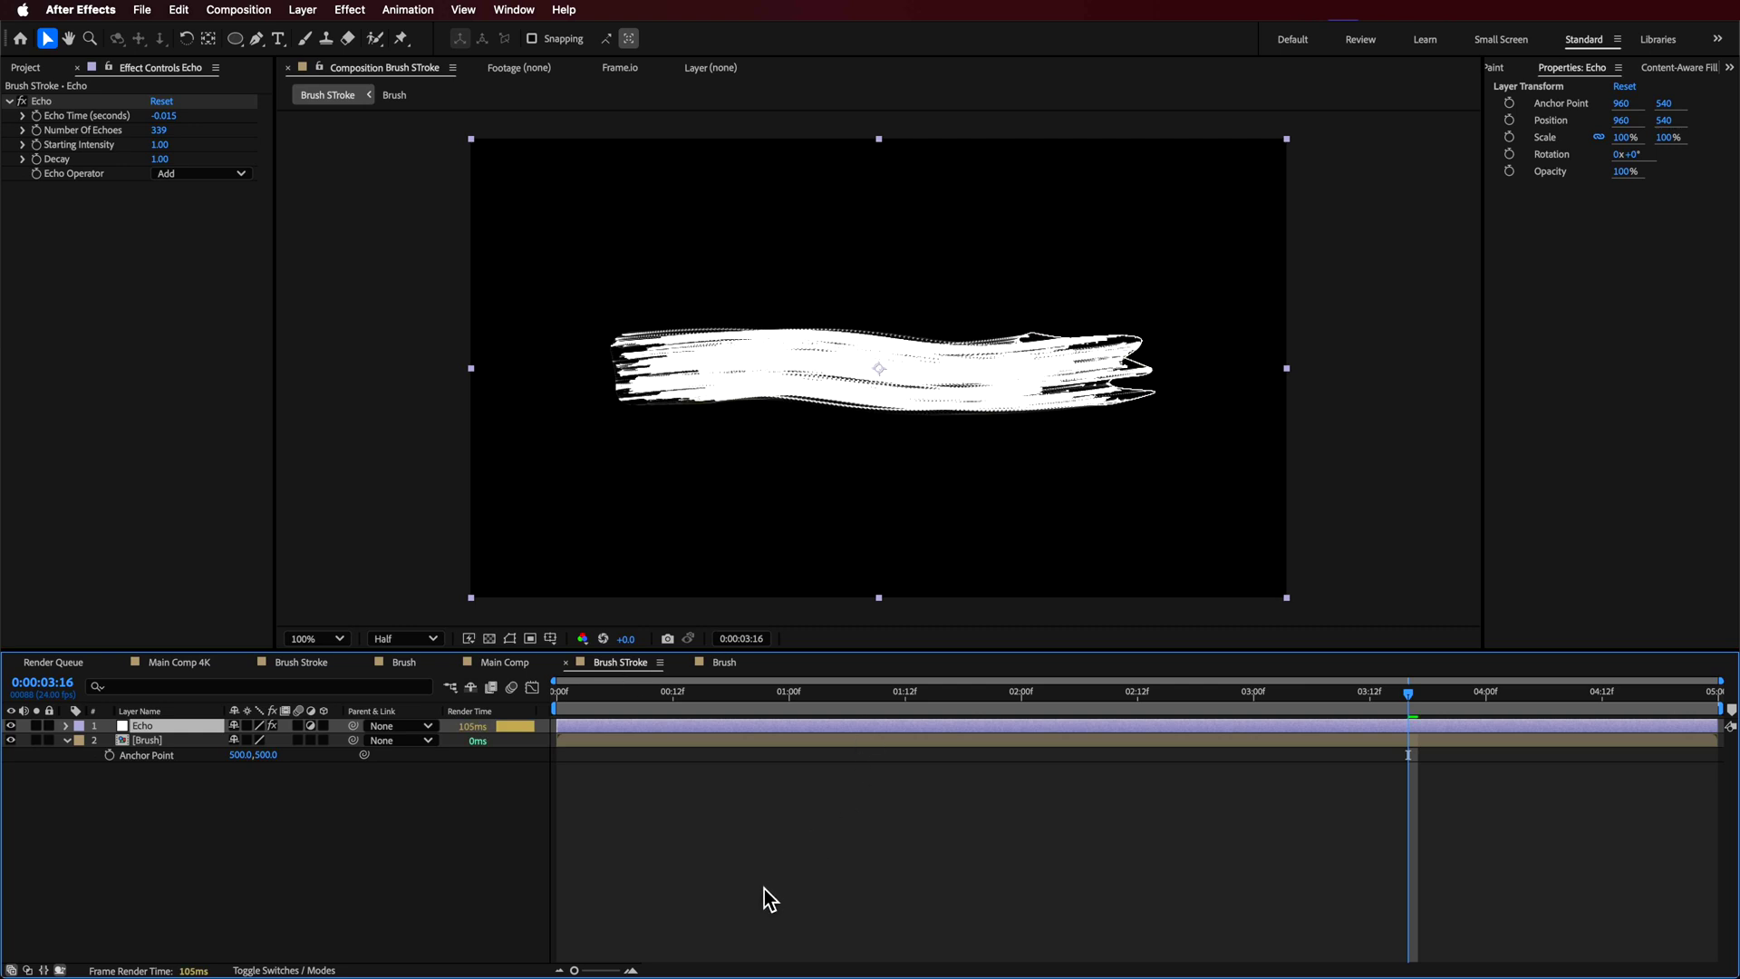
click(764, 888)
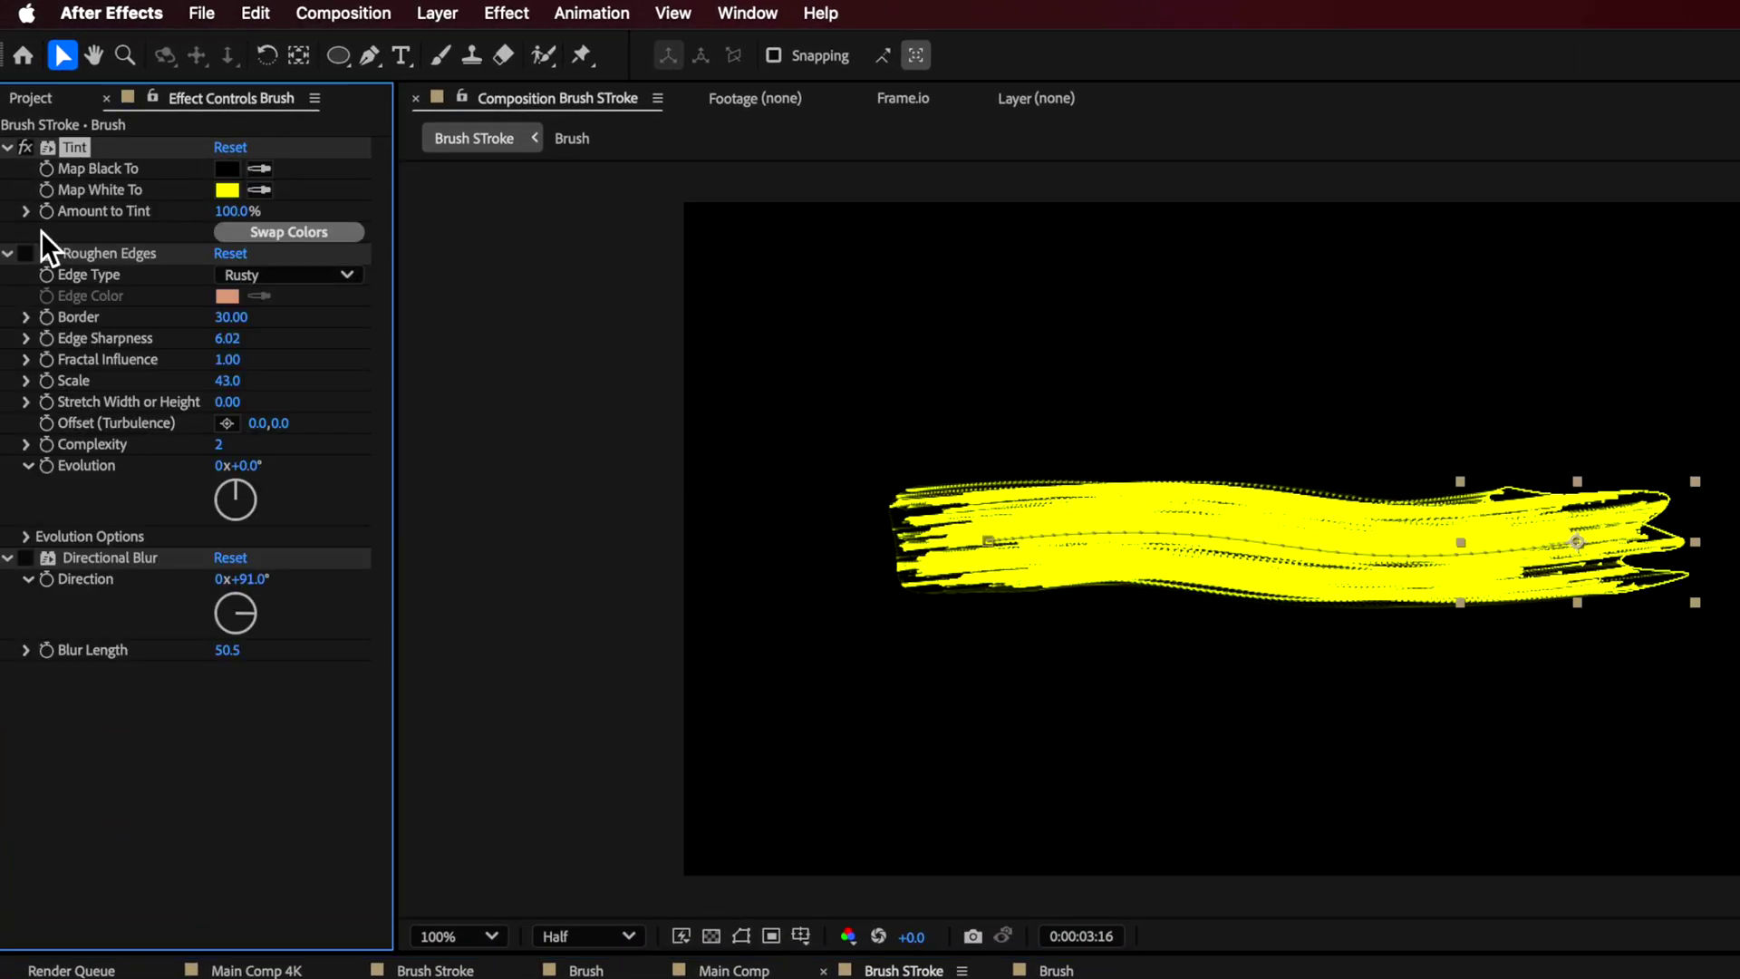
Step: Review the Tint effect's Map White To color and turn on Roughen Edges for the Brush layer, keeping the Rusty edge type
click(226, 192)
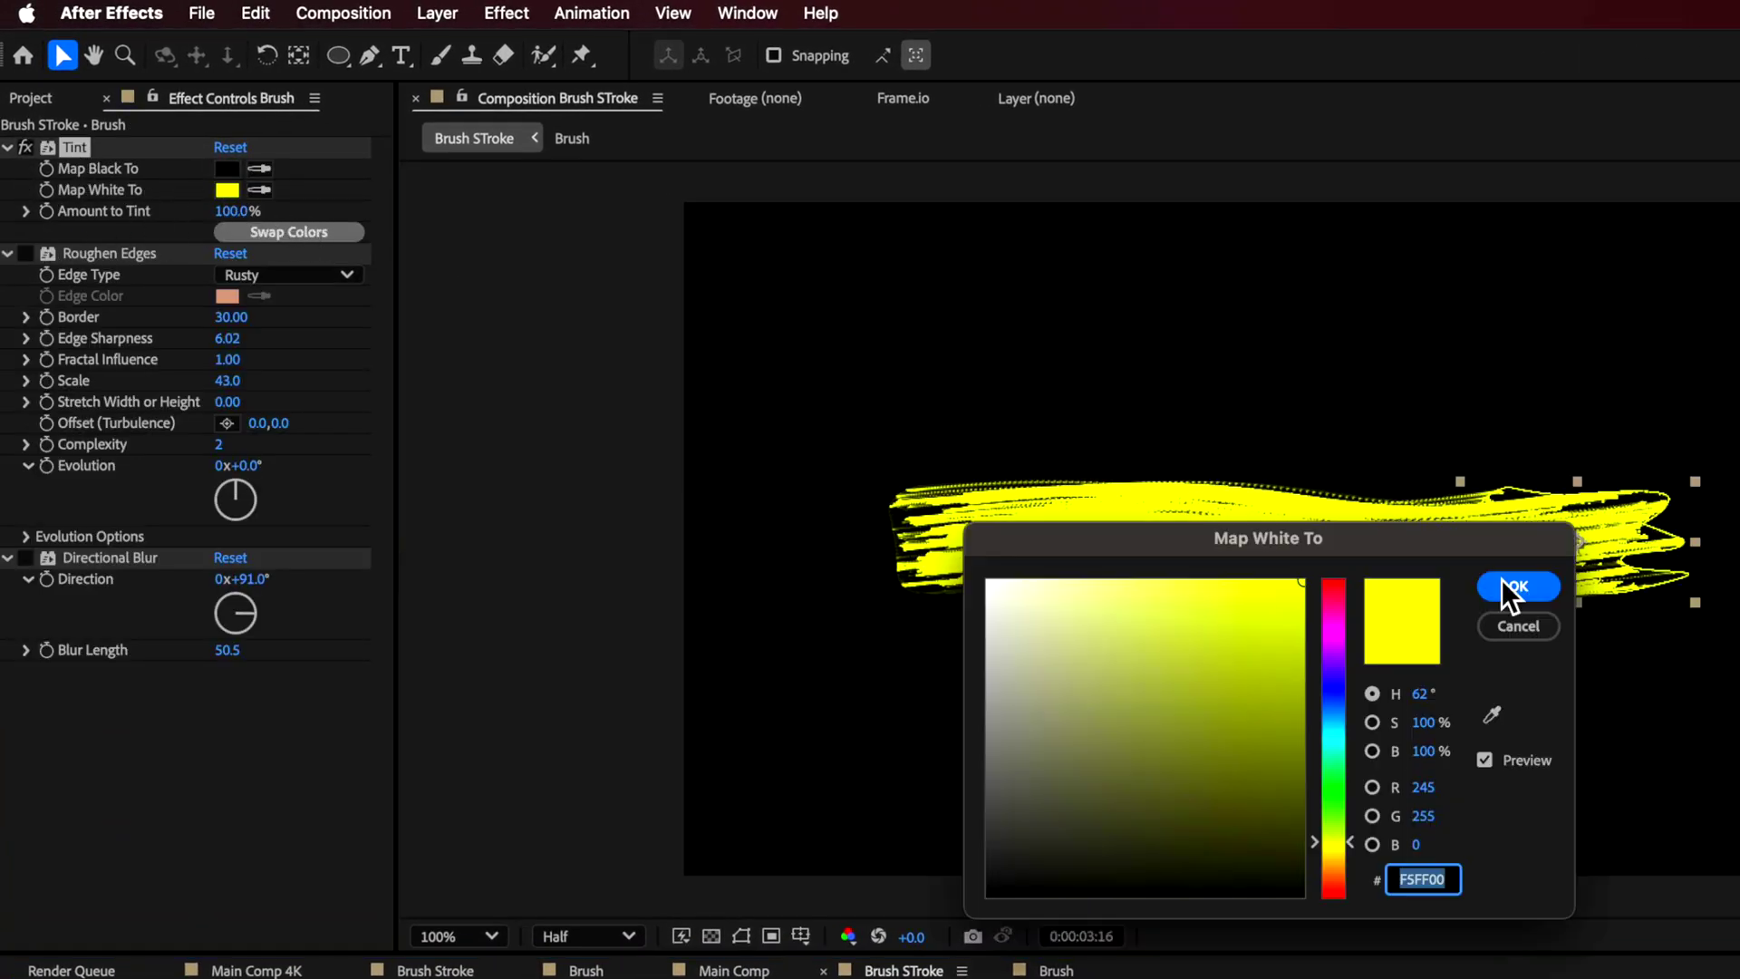
click(1521, 633)
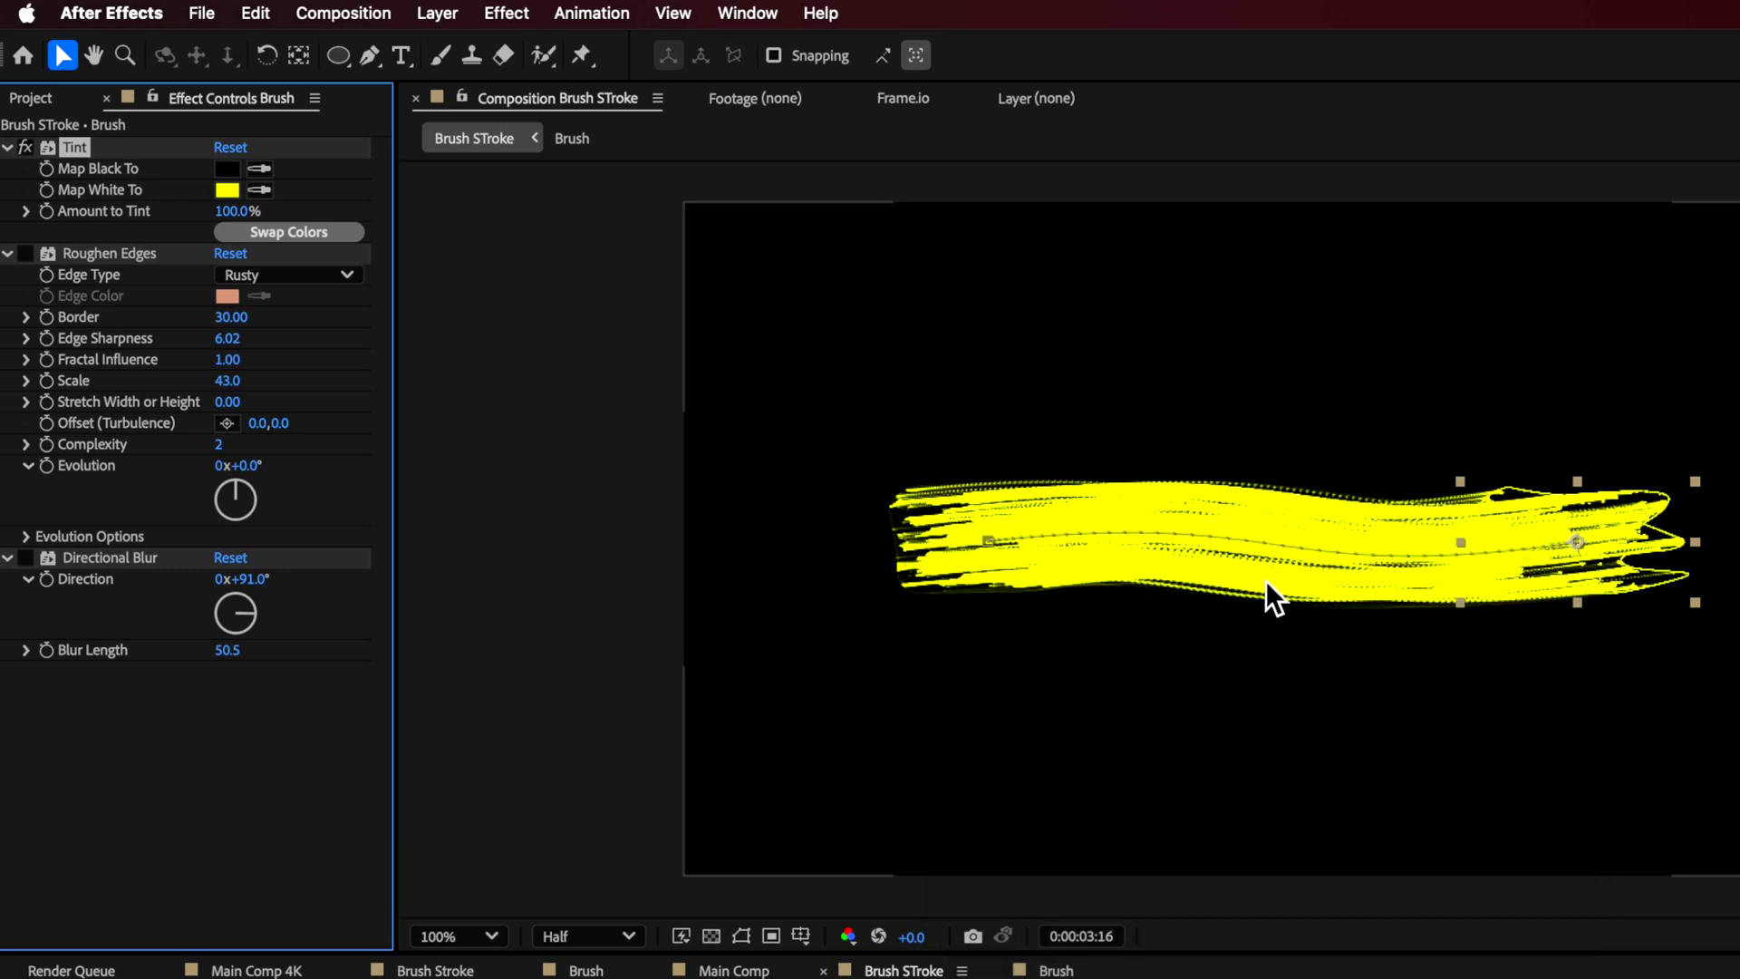
click(66, 259)
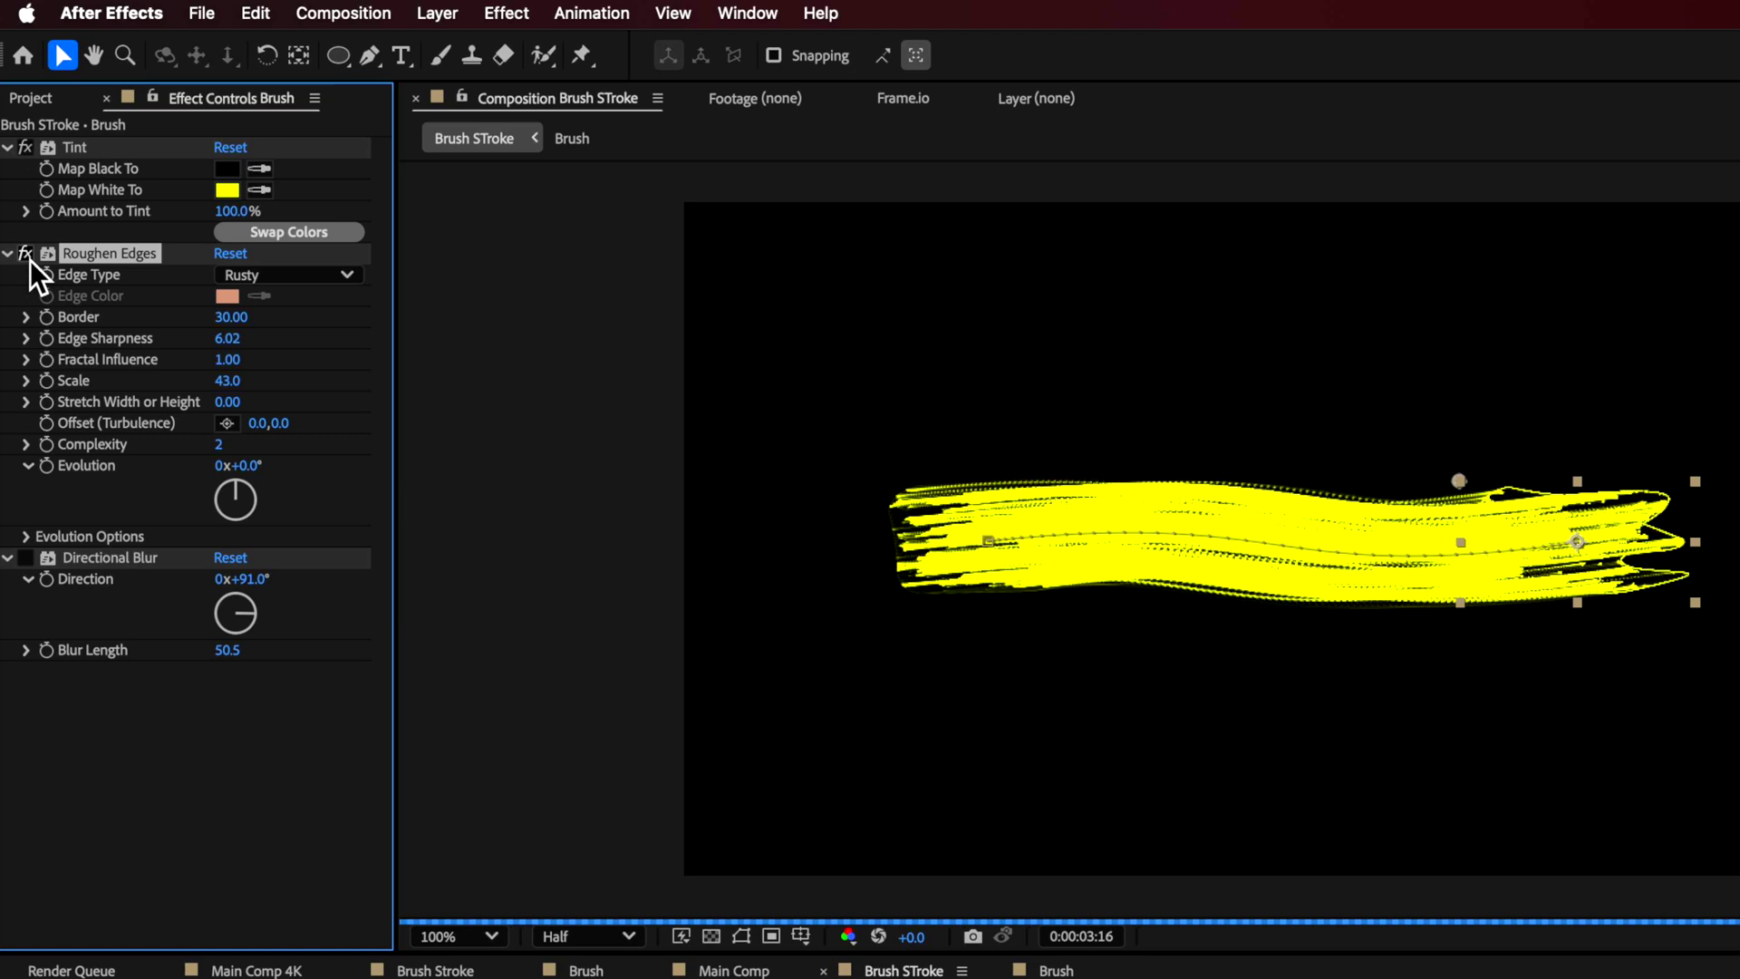
click(459, 497)
click(123, 259)
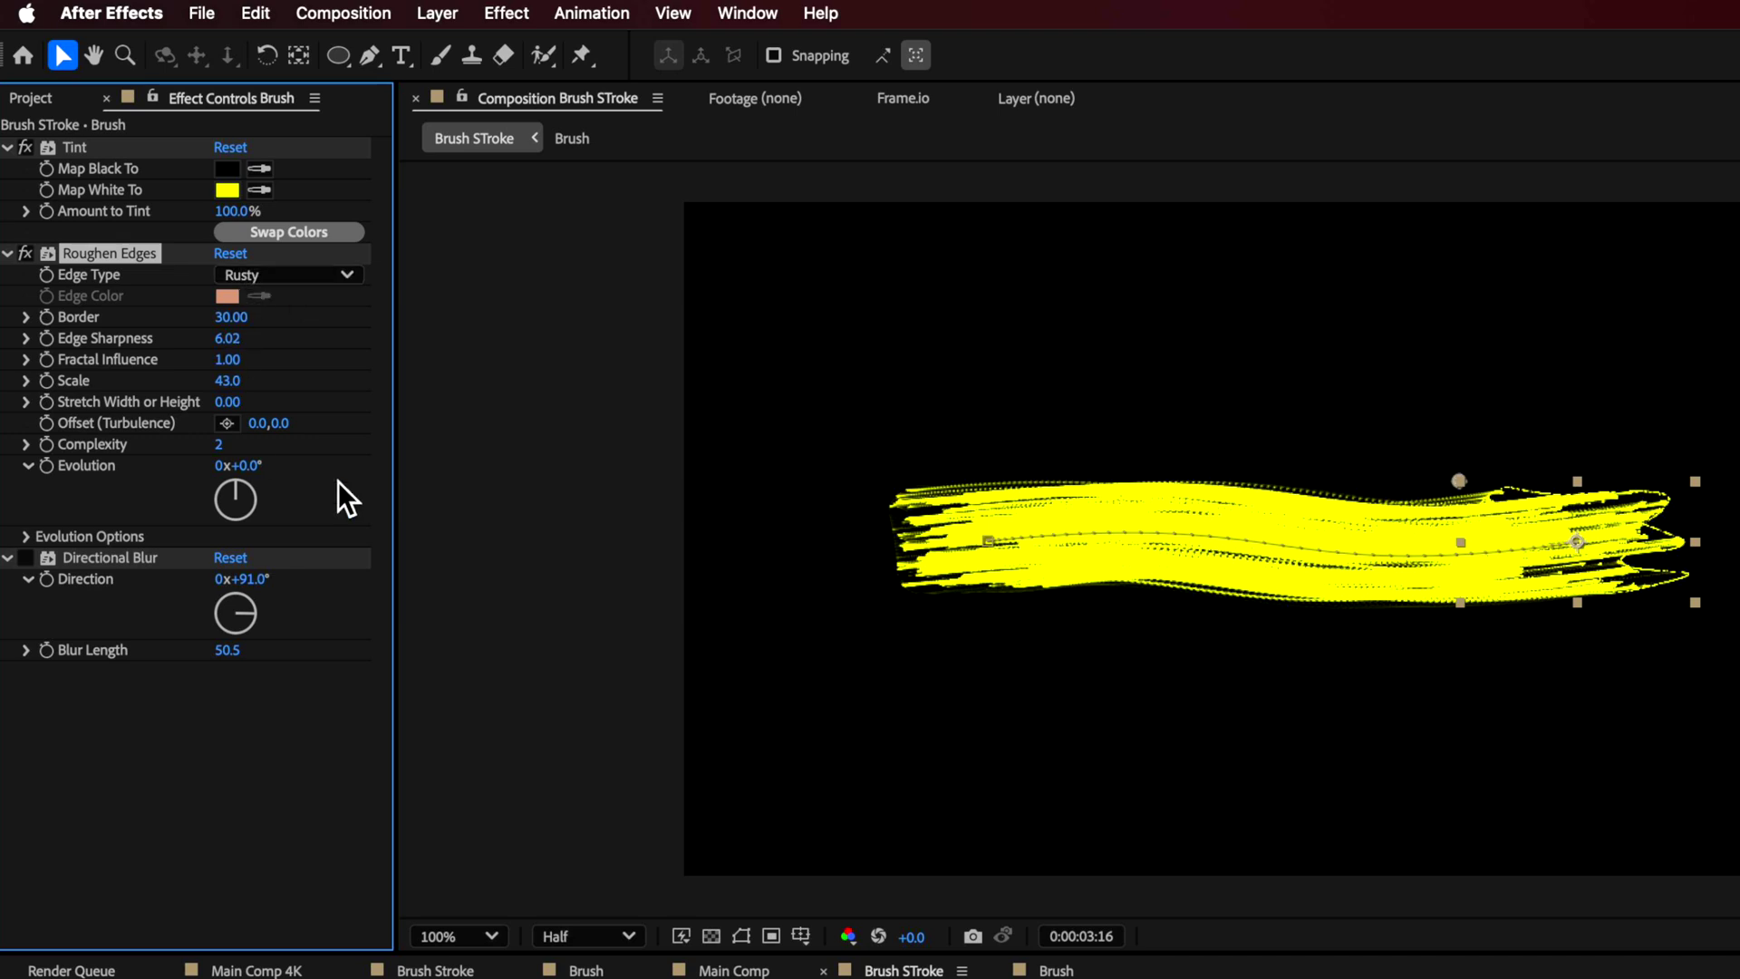
click(263, 277)
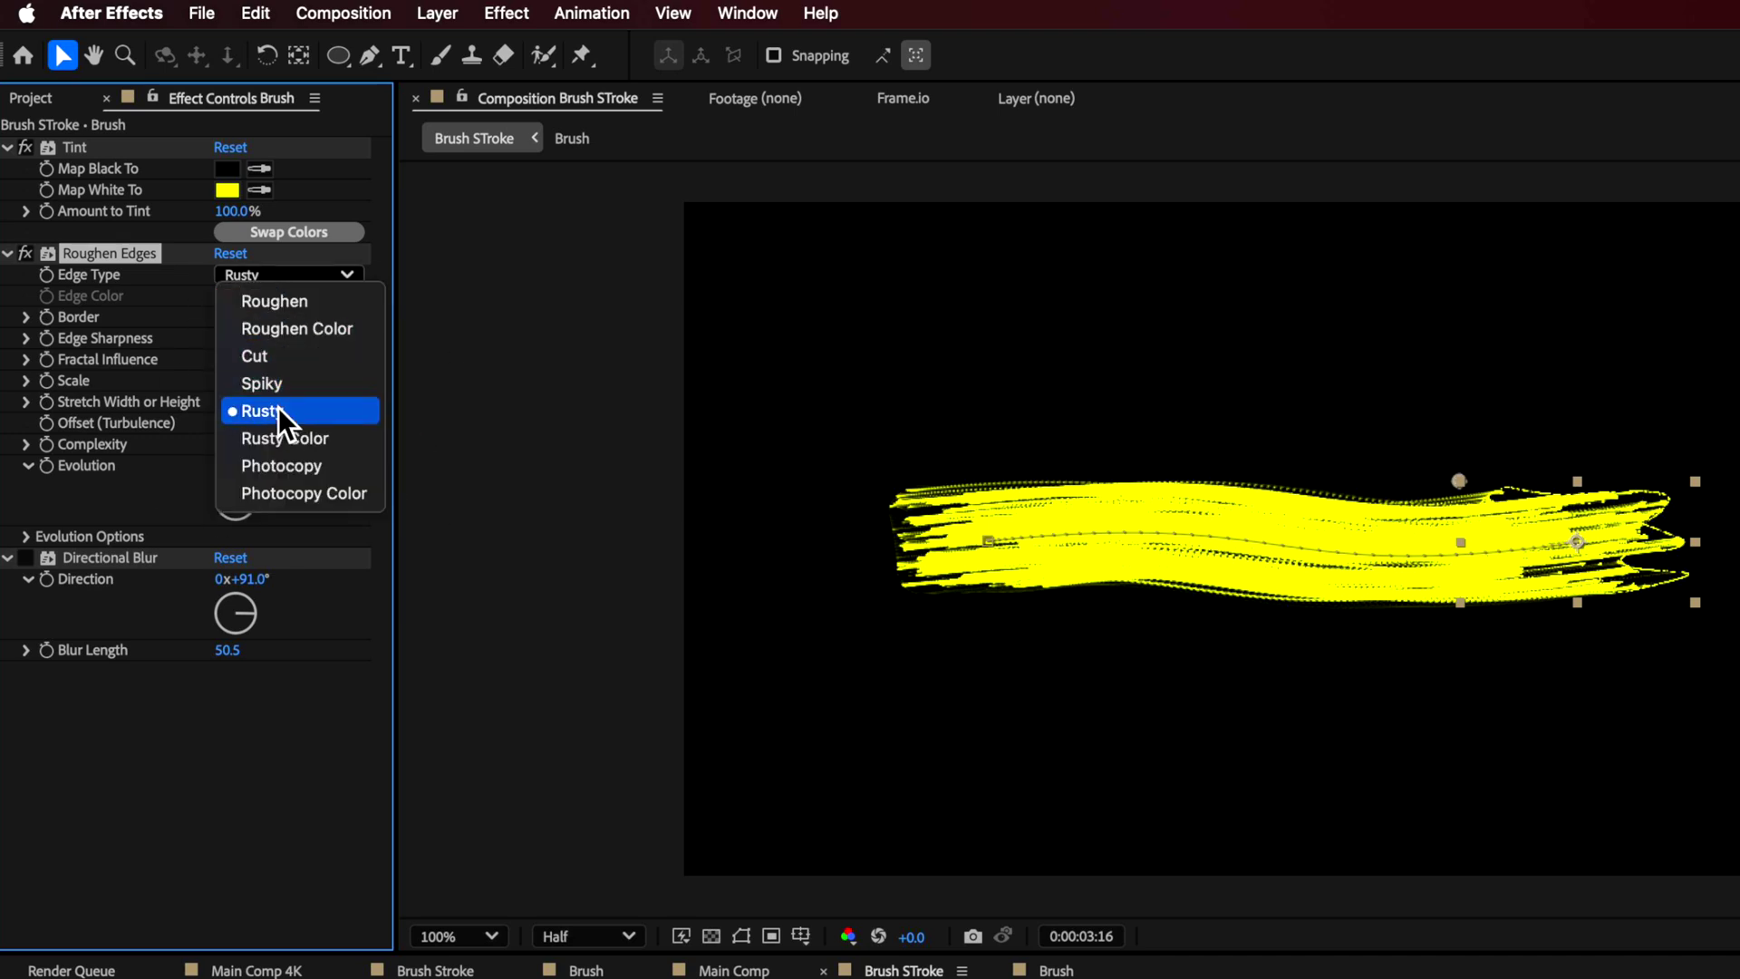
click(49, 369)
click(822, 10)
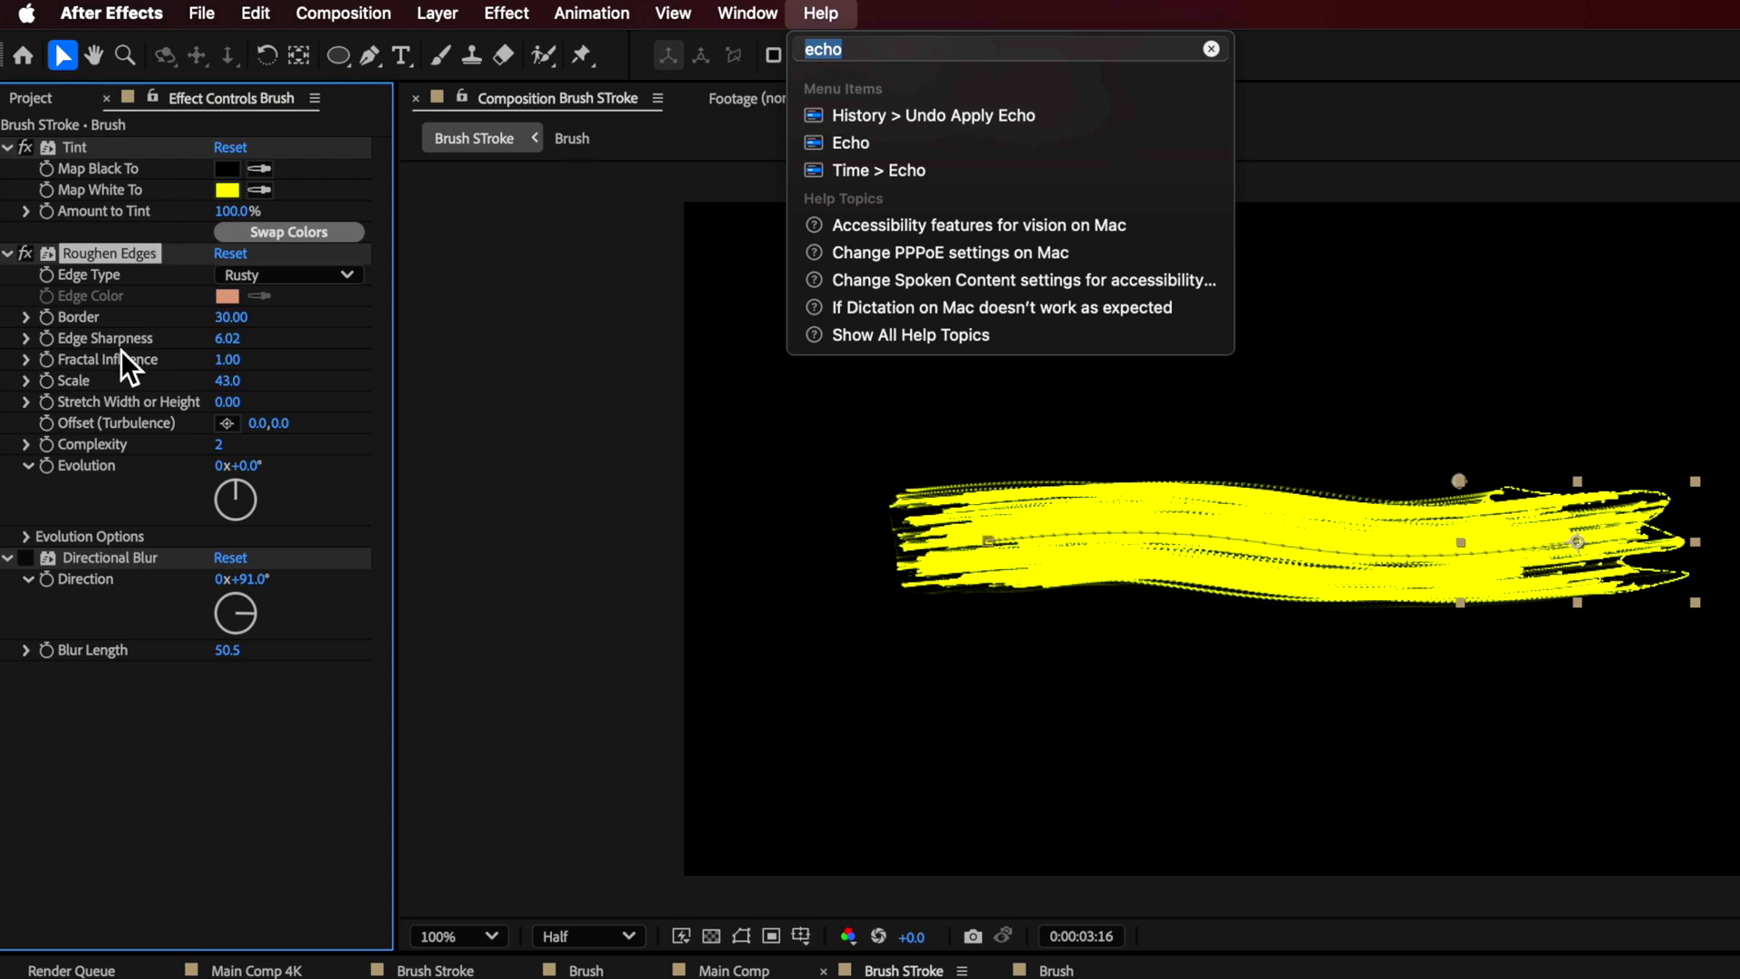
key(Escape)
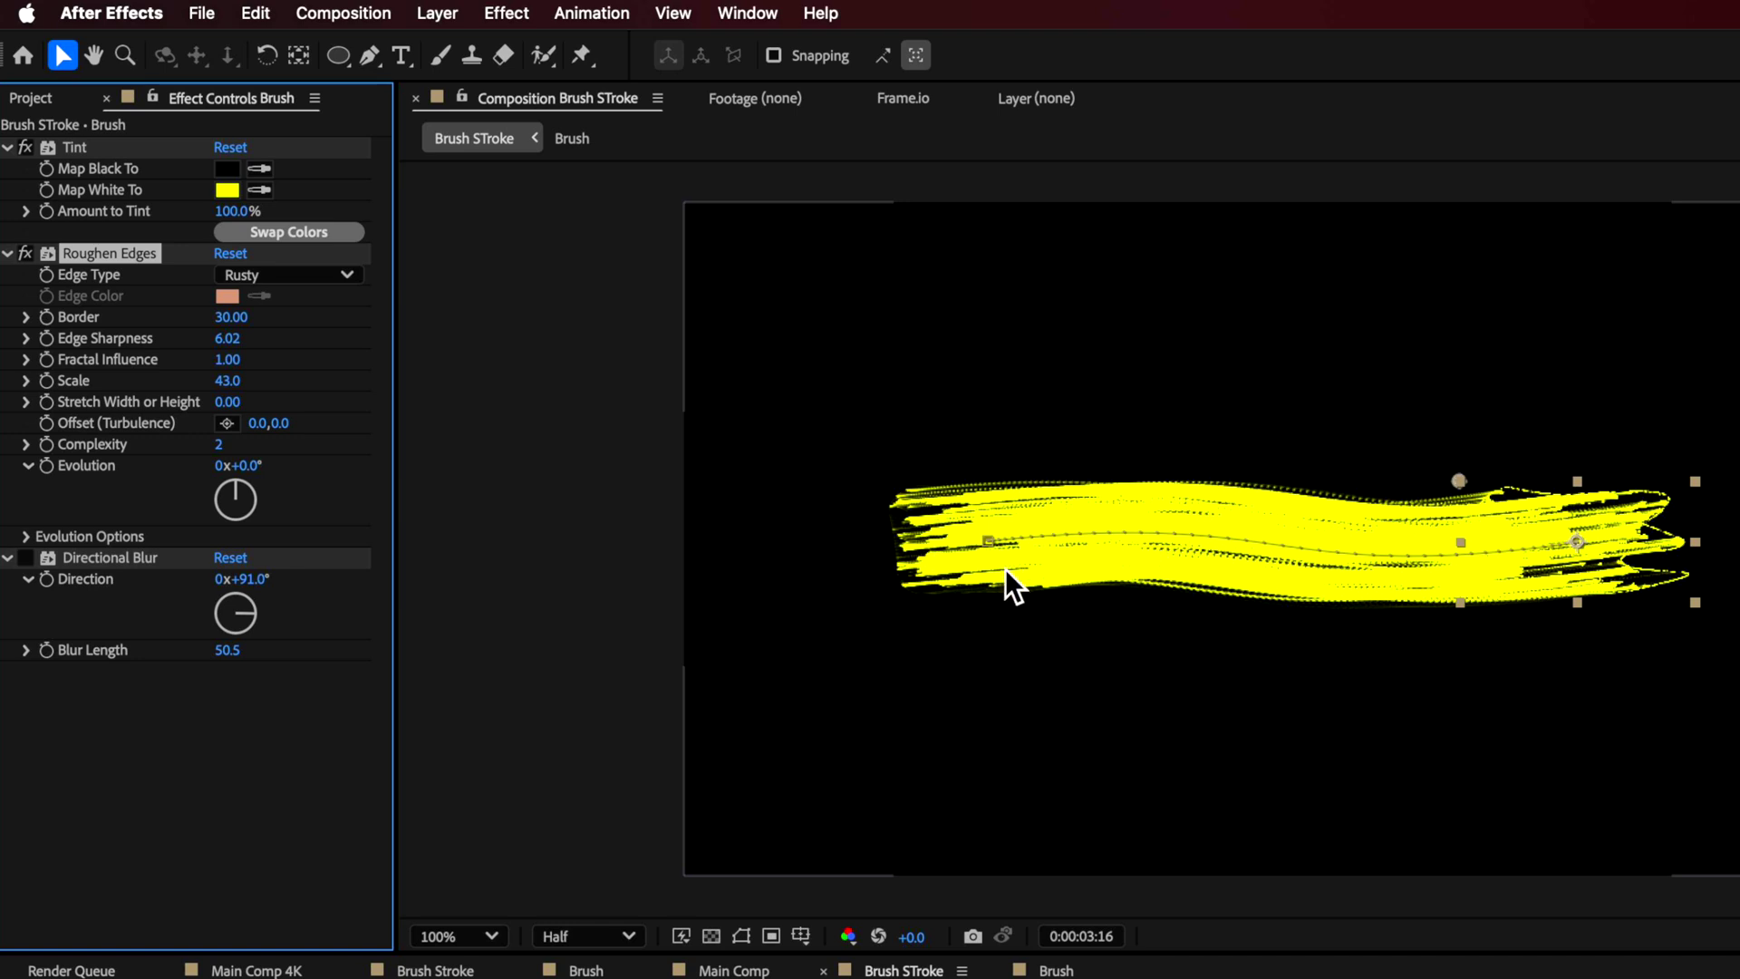
Step: Turn on Directional Blur for the Brush layer with a direction of 93° and a blur length of 32
click(24, 560)
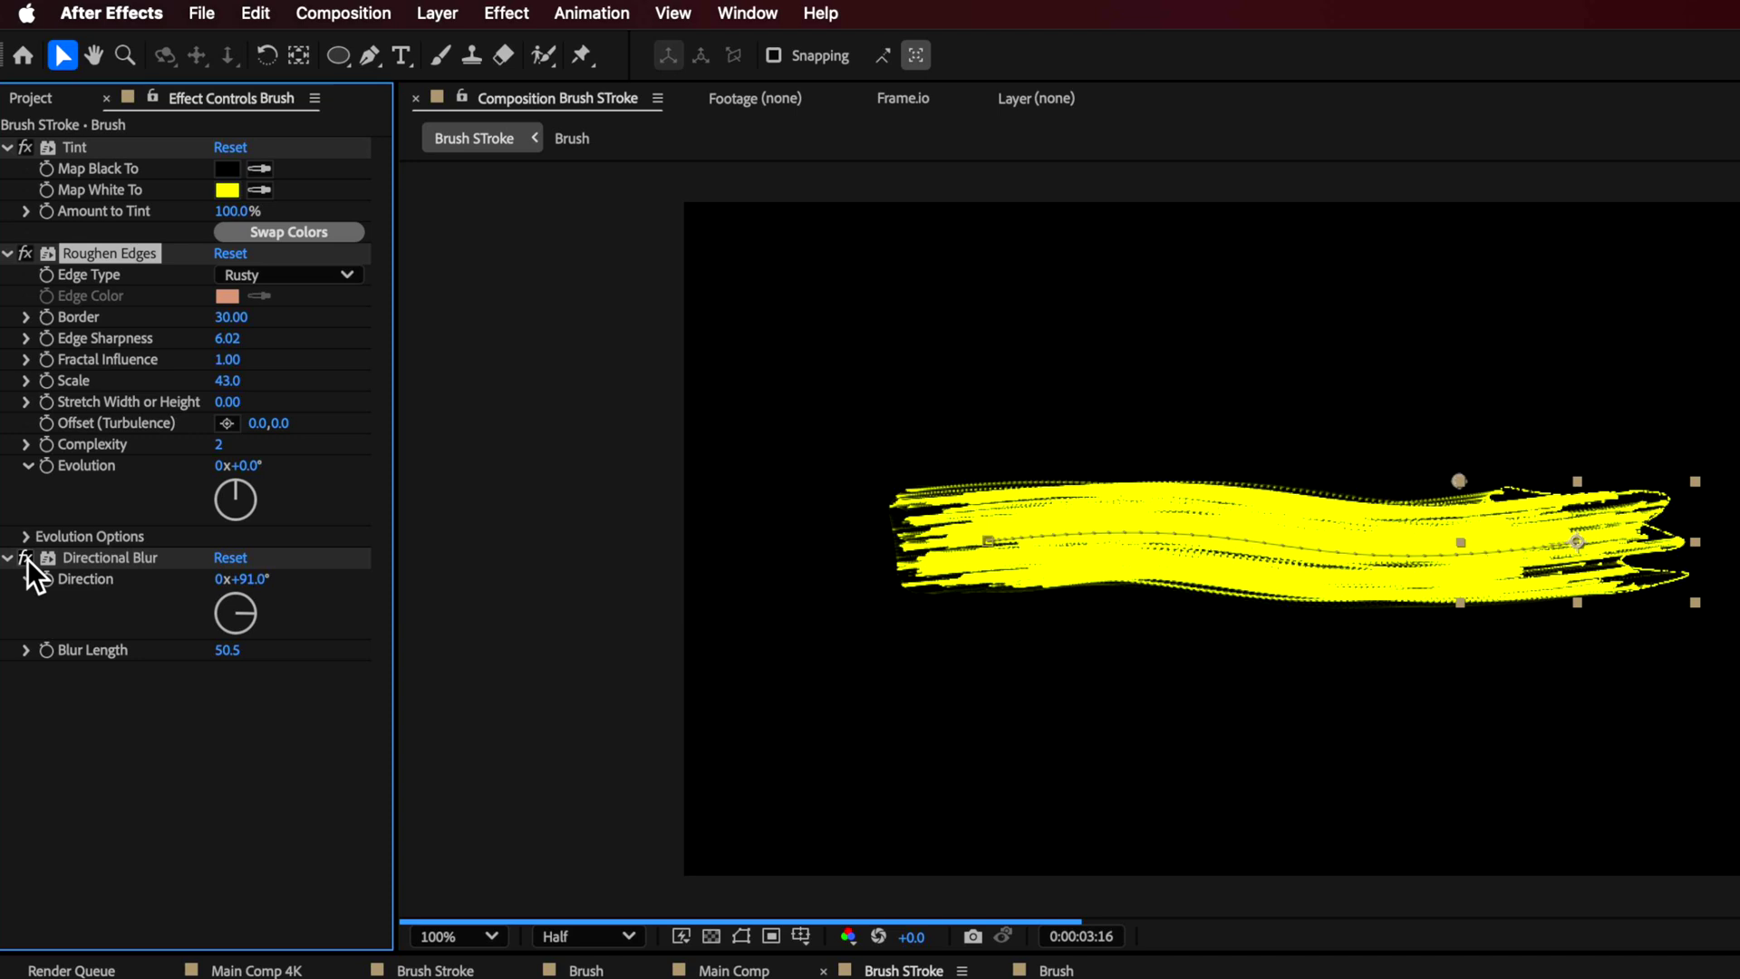
click(95, 557)
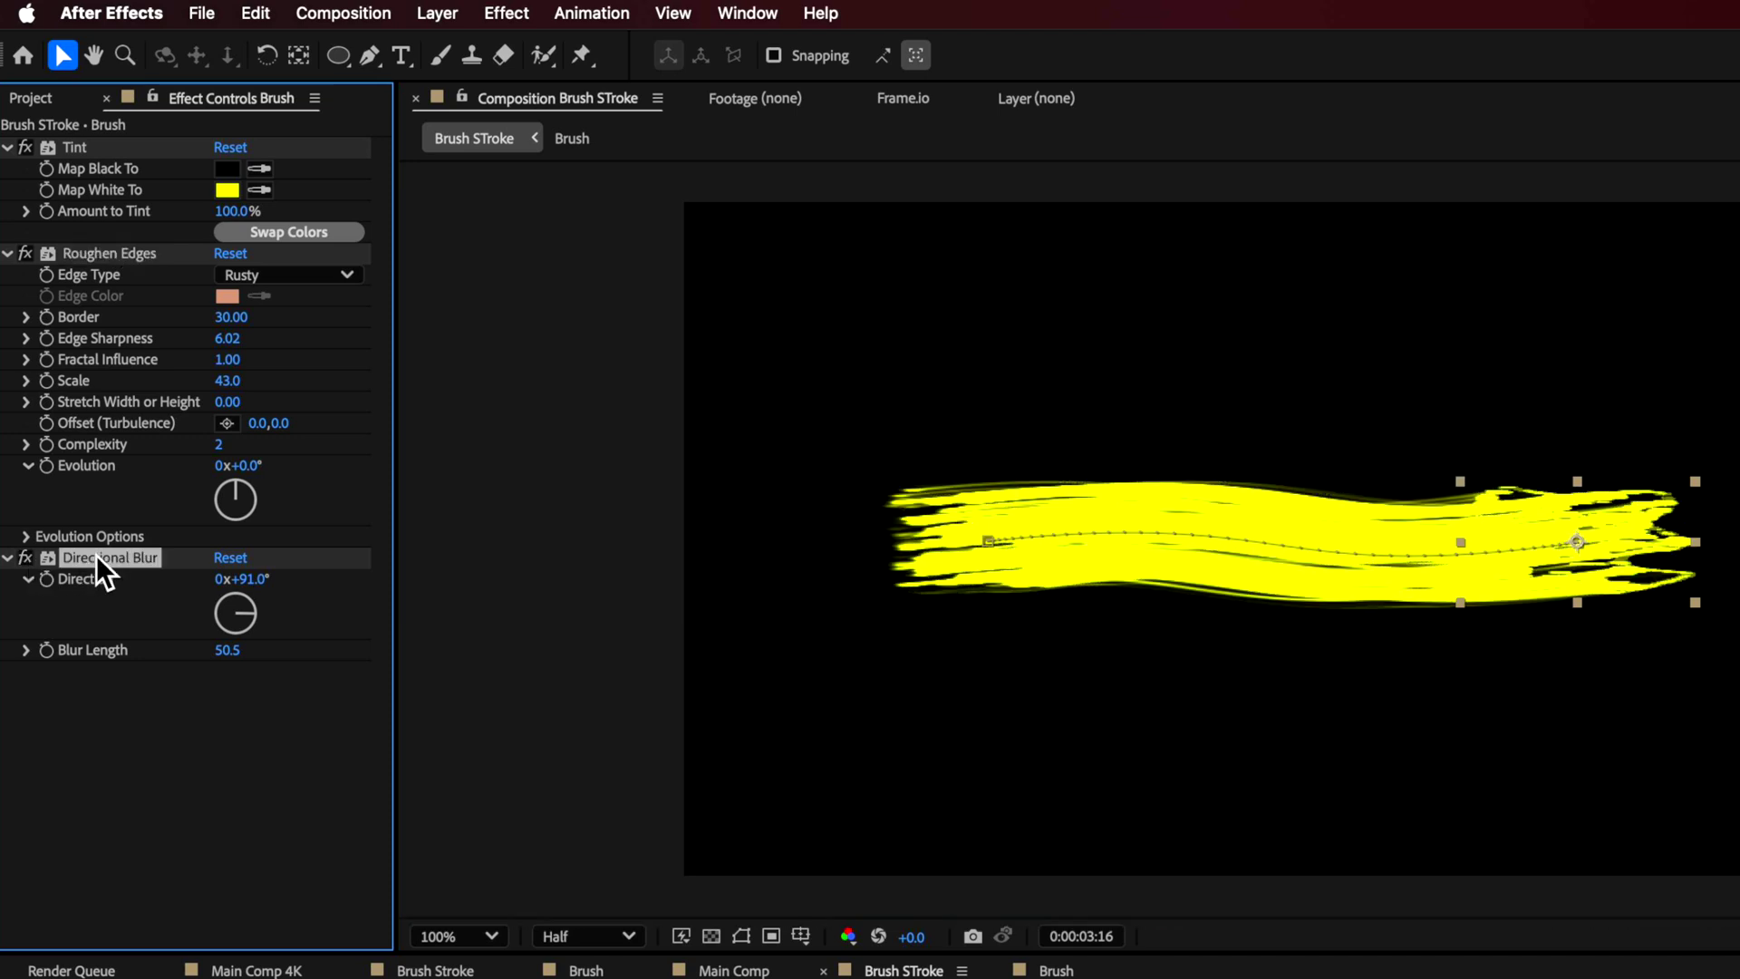
mouse_move(236, 671)
mouse_down()
mouse_move(276, 657)
mouse_move(247, 620)
mouse_move(268, 618)
mouse_move(257, 601)
mouse_move(117, 655)
mouse_move(193, 657)
mouse_up()
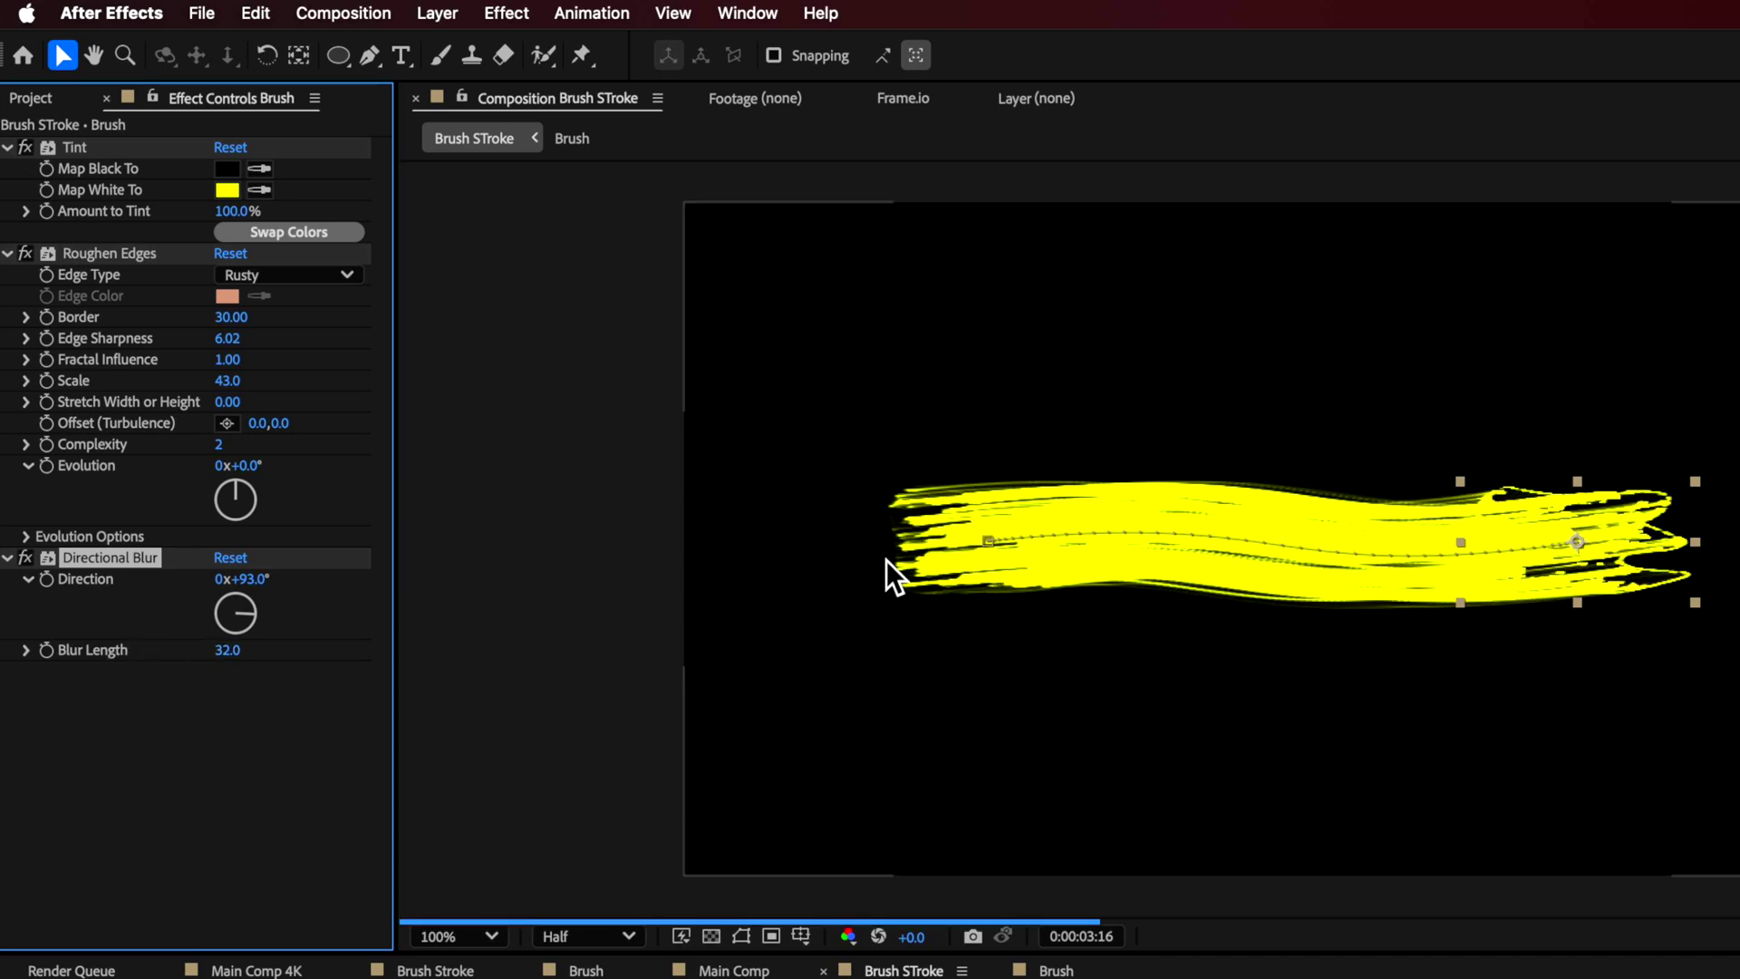
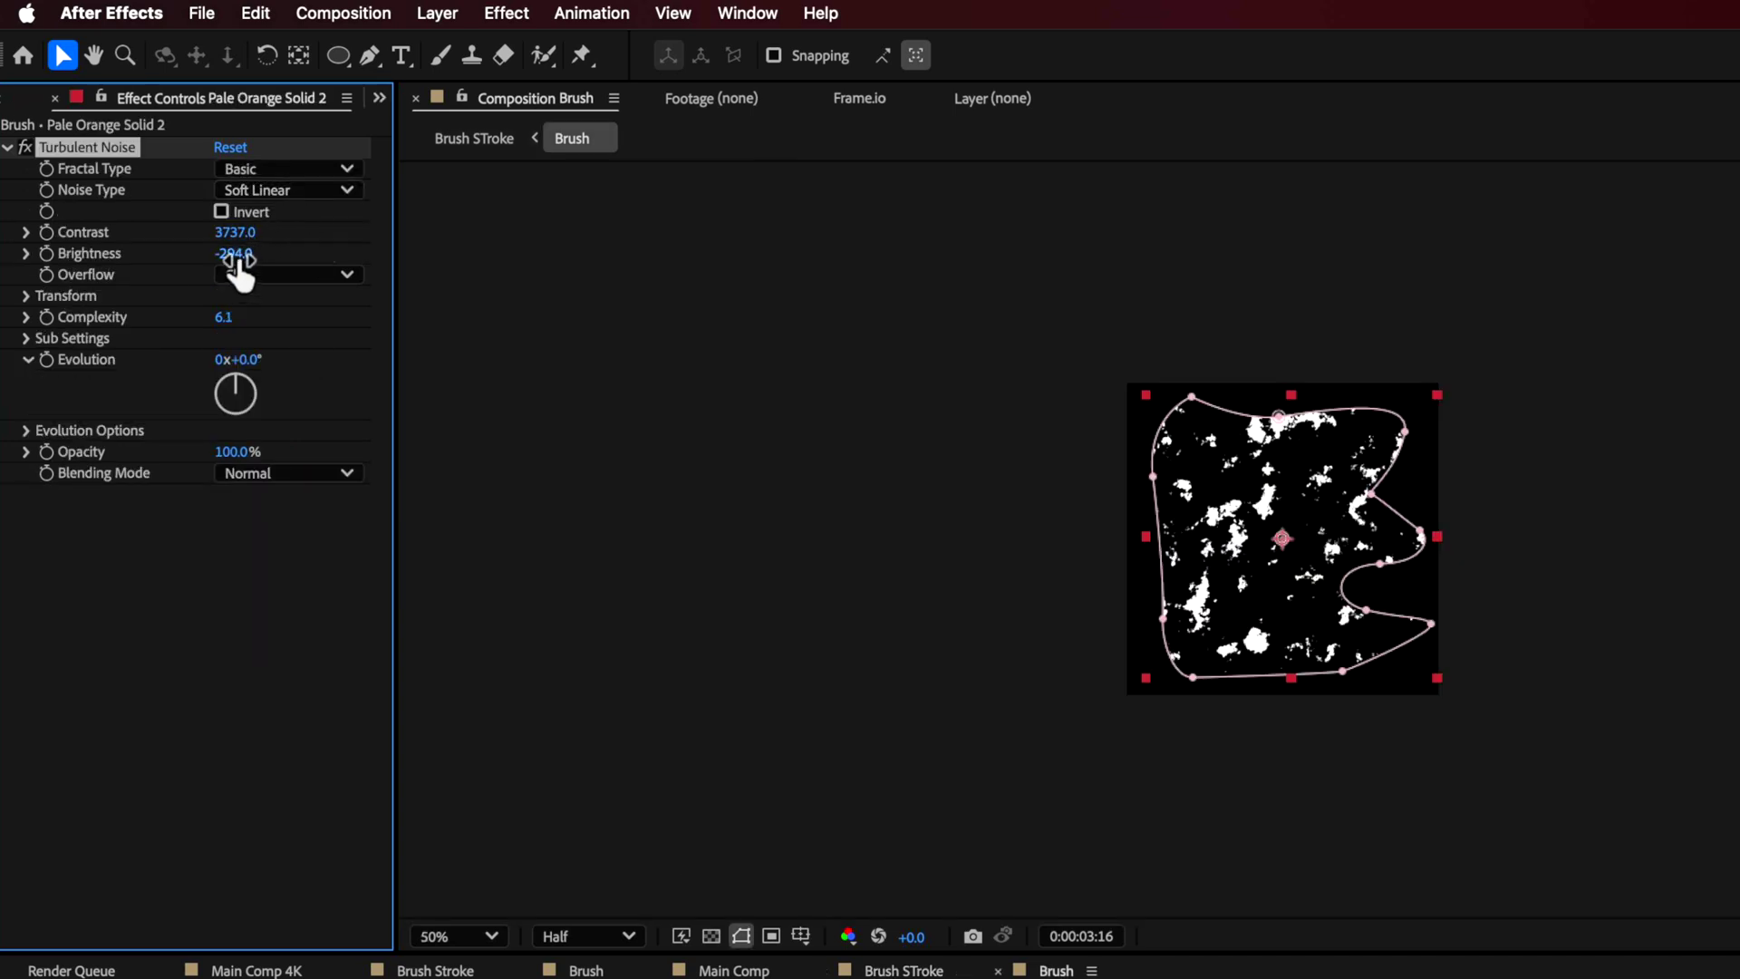
Step: Raise the Turbulent Noise brightness to -160 in the Brush composition and return to Brush STroke
drag(238, 263, 405, 262)
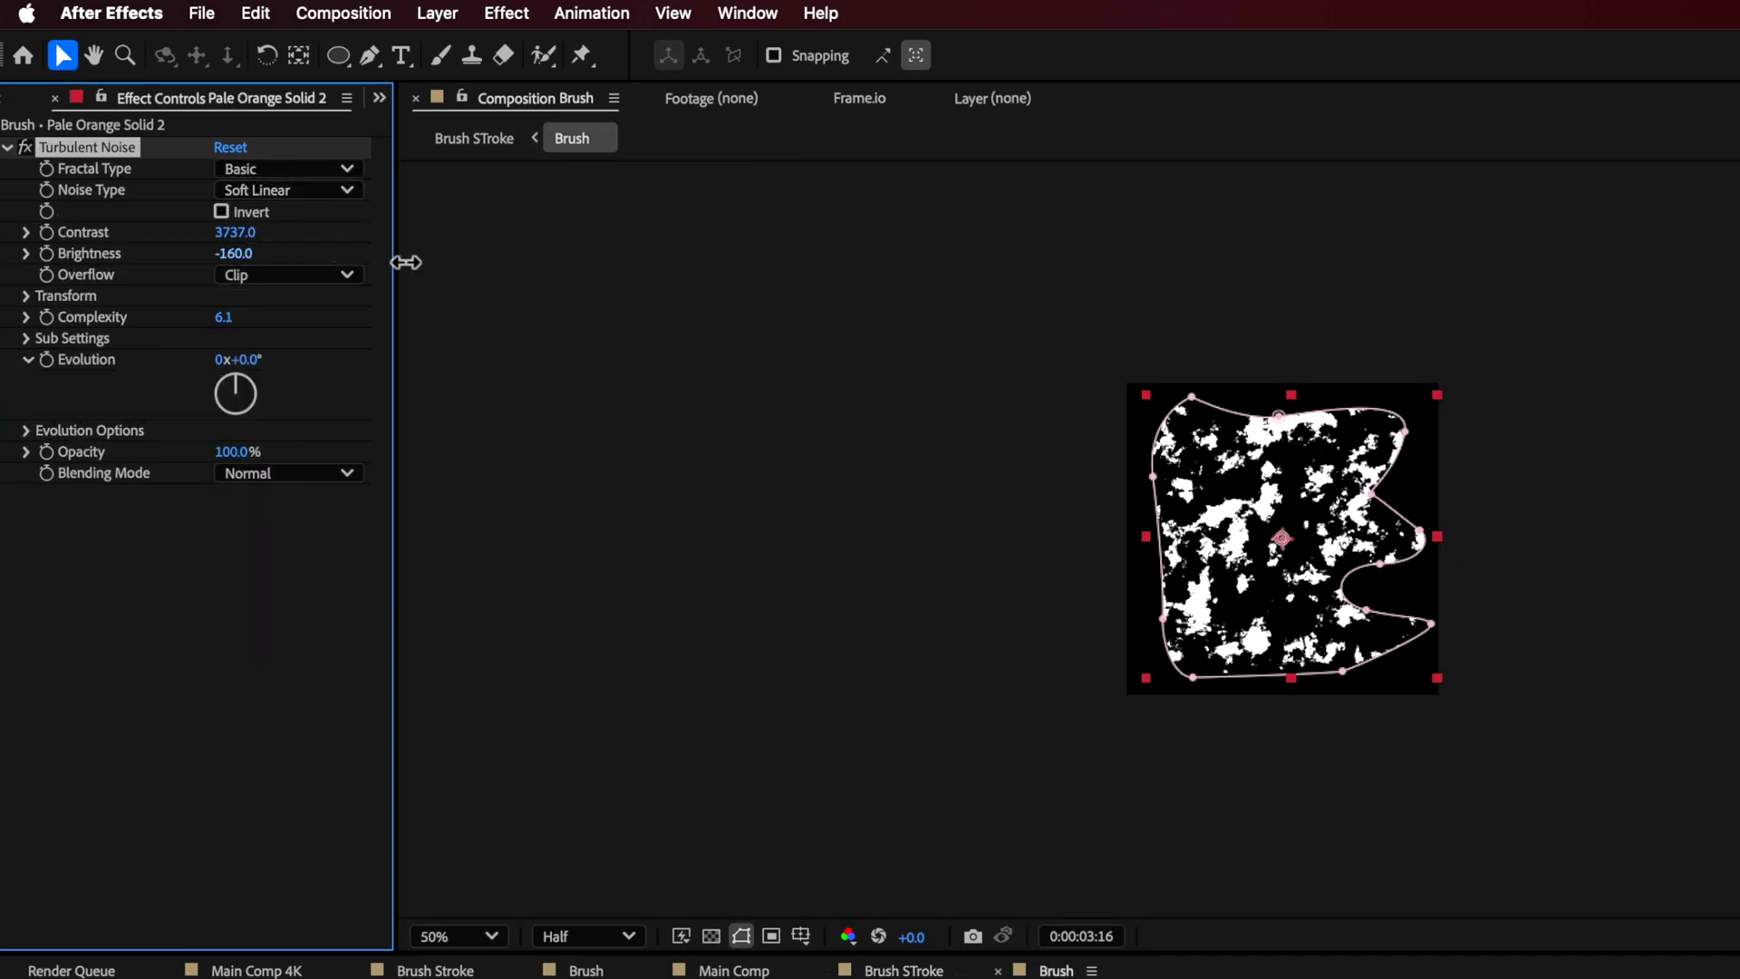
click(893, 971)
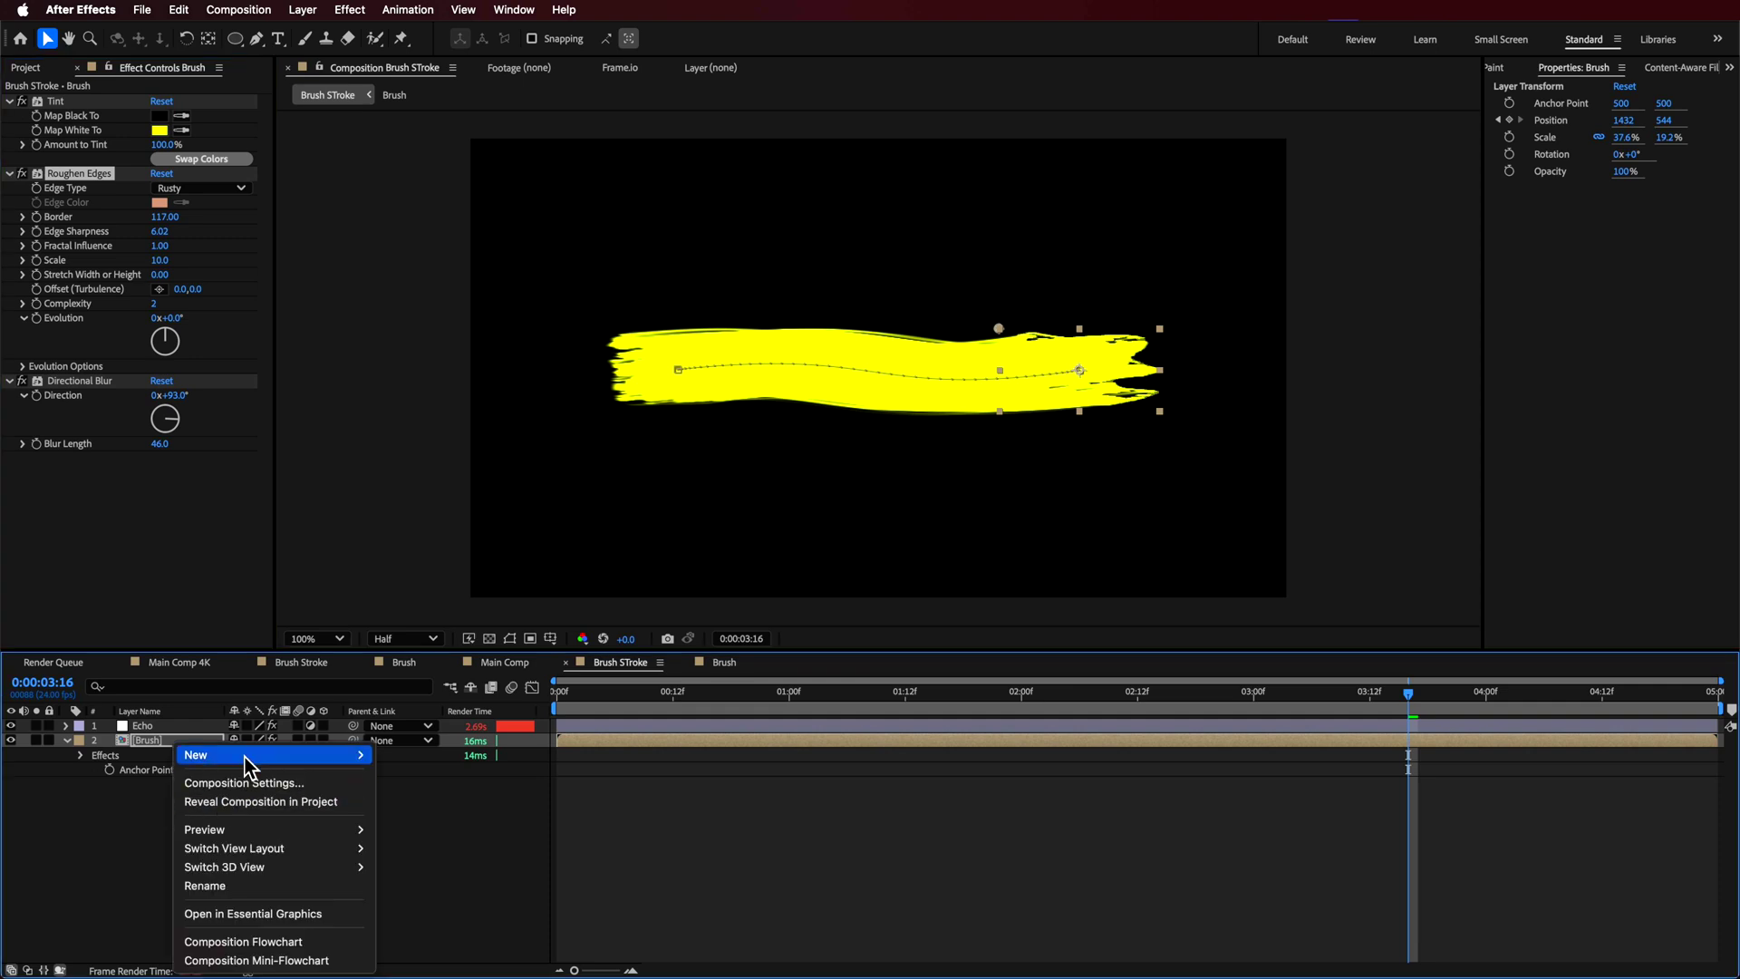
Step: Add an adjustment layer above Echo, rename it Edges, and paste the copied Roughen Edges effect onto it
mouse_move(259, 756)
click(462, 895)
right_click(176, 726)
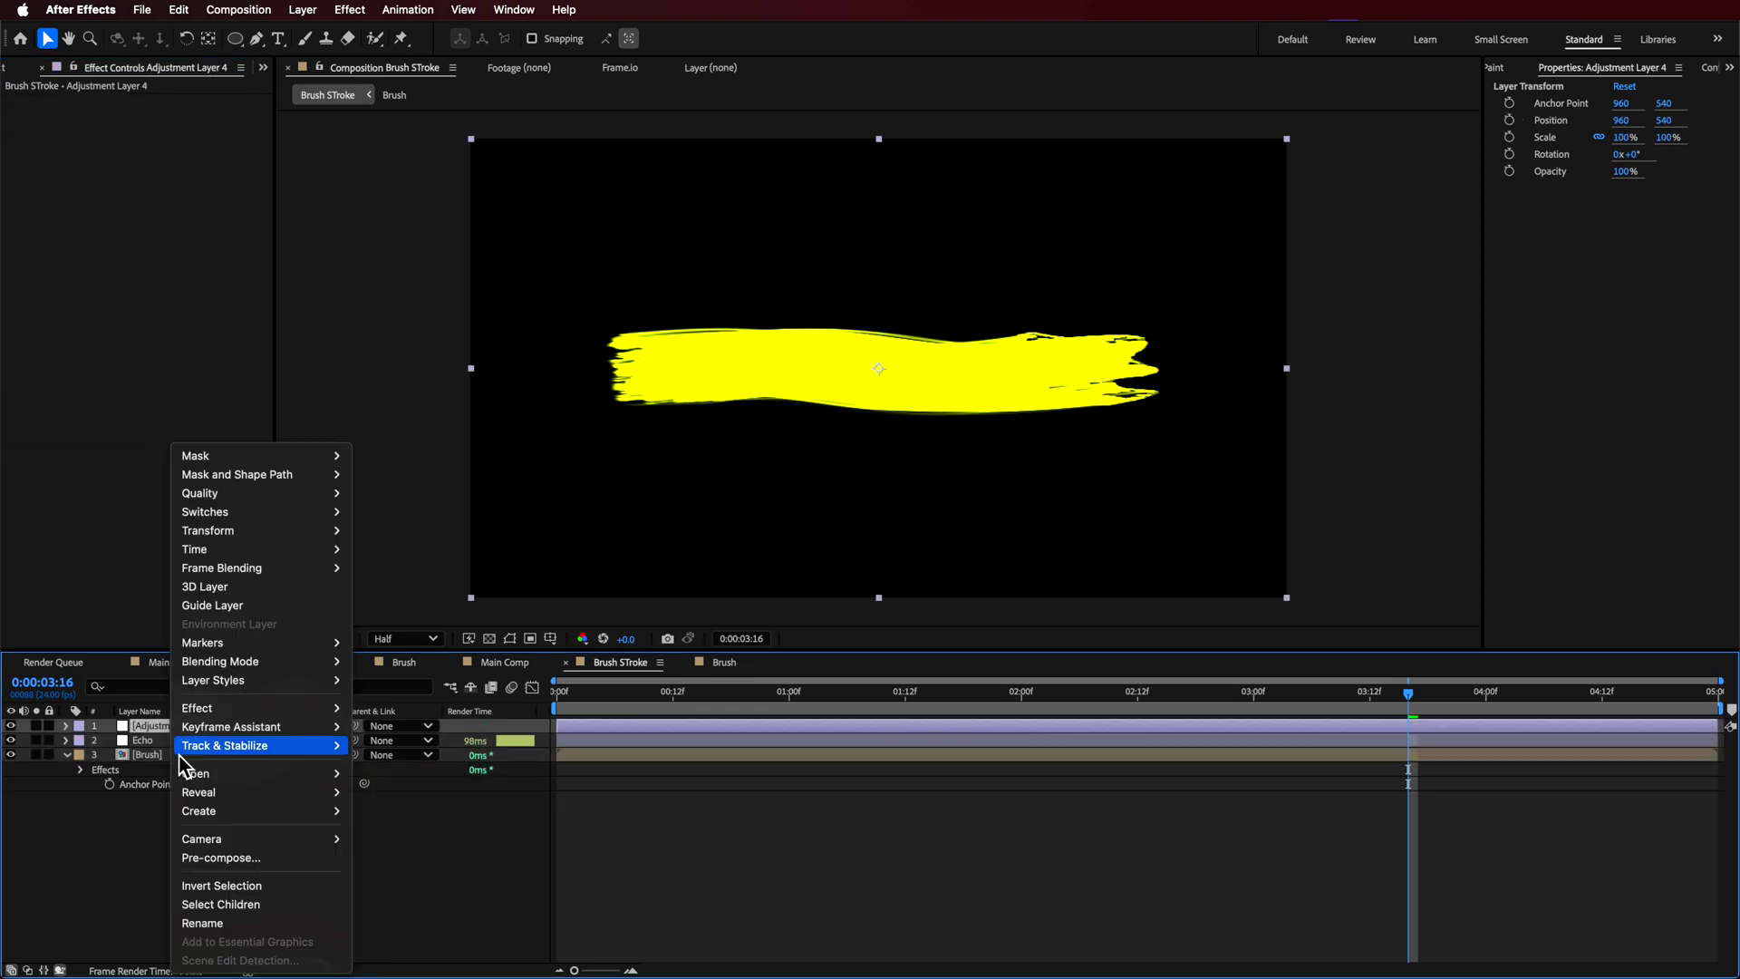
click(211, 909)
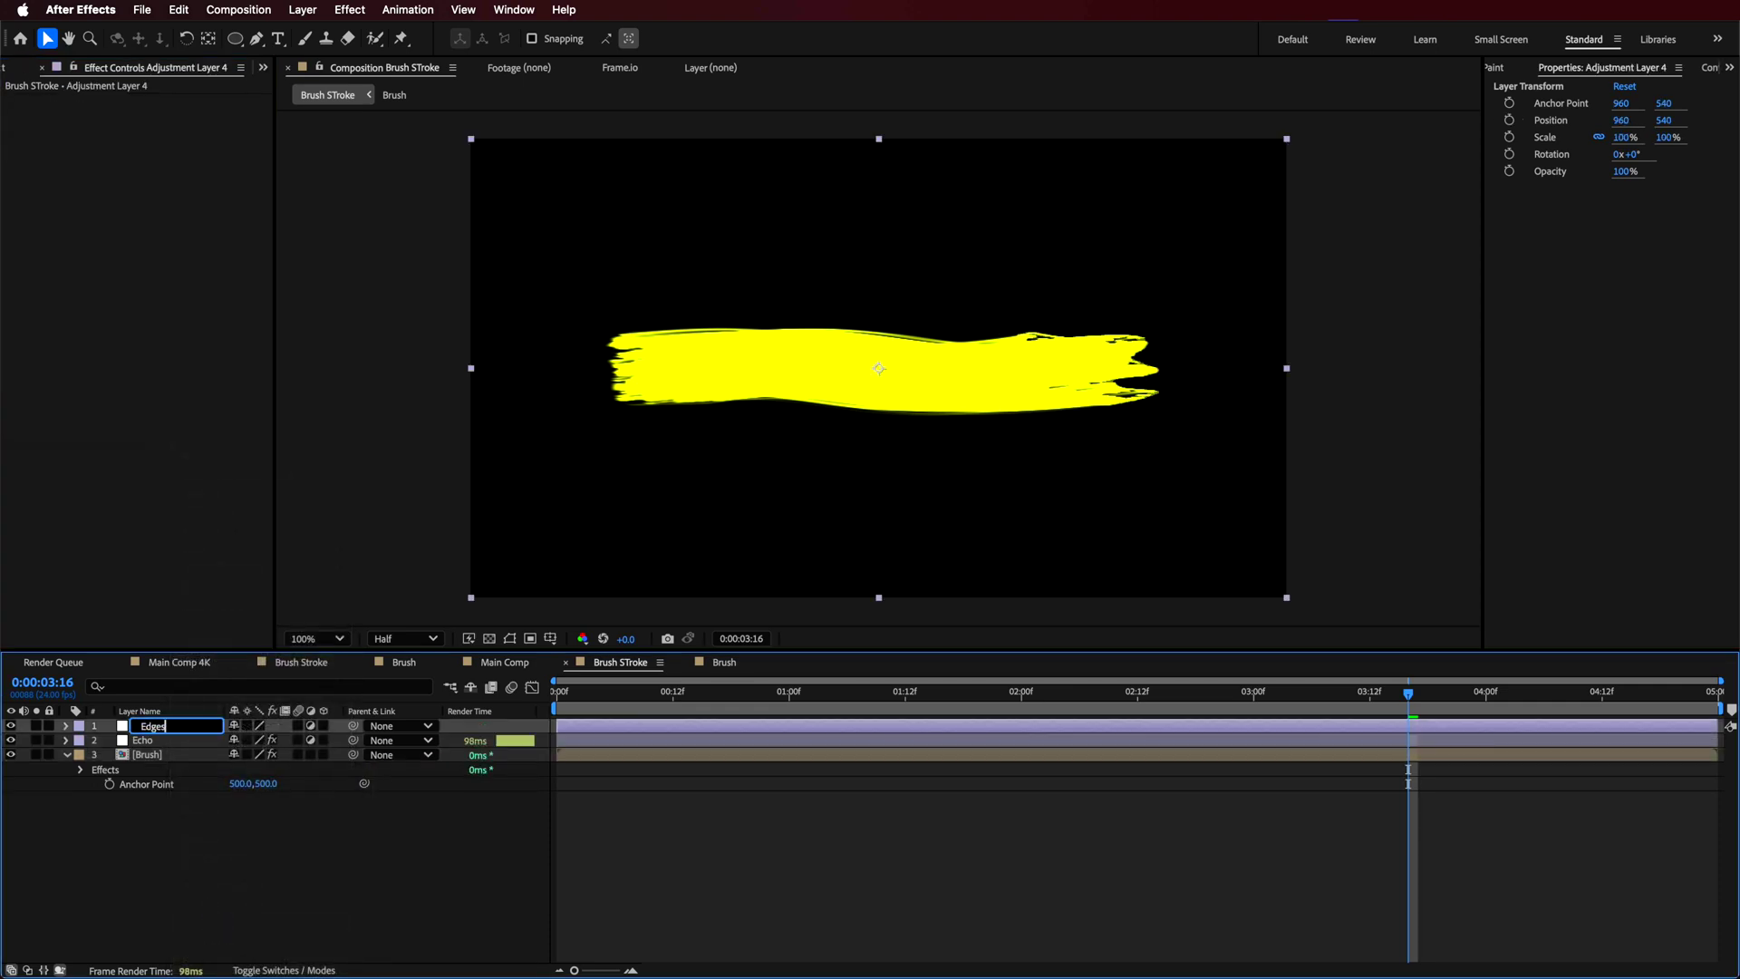
text(Edges)
key(Return)
key(ctrl+v)
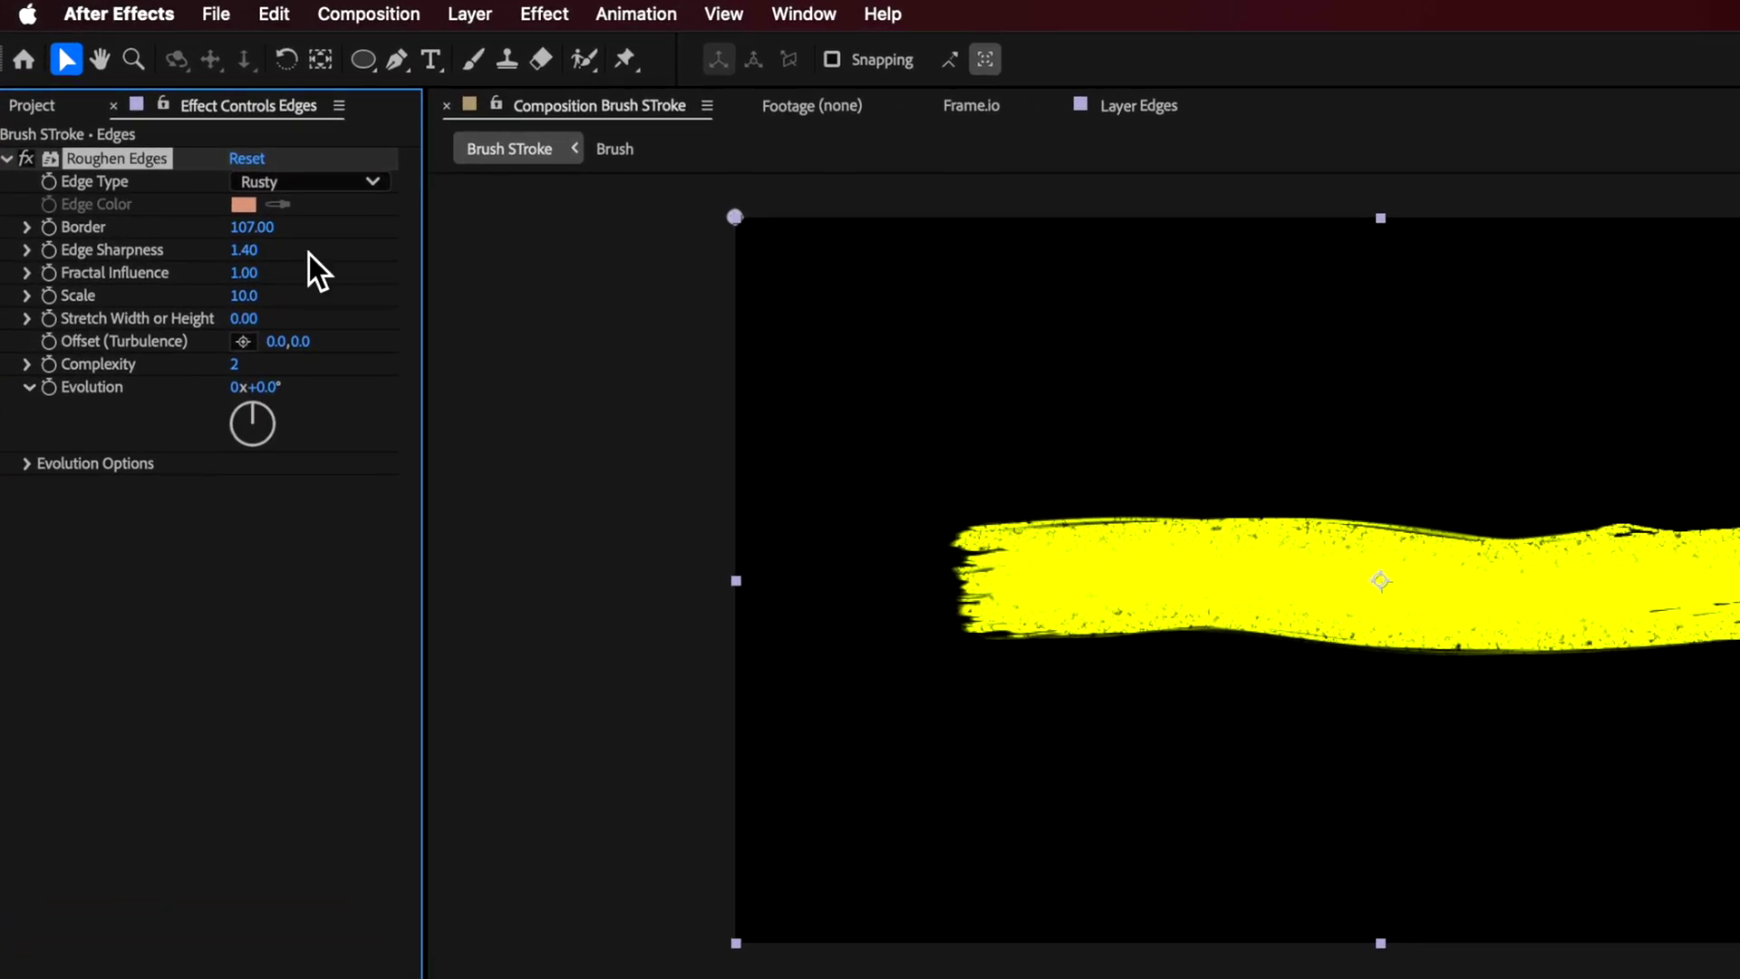
Step: Set the Edges layer's Roughen Edges to border 66 and edge sharpness 2.70, and preview the stroke from the start
click(30, 160)
drag(247, 262, 362, 261)
mouse_move(232, 301)
mouse_down()
mouse_move(272, 298)
mouse_move(230, 306)
mouse_up()
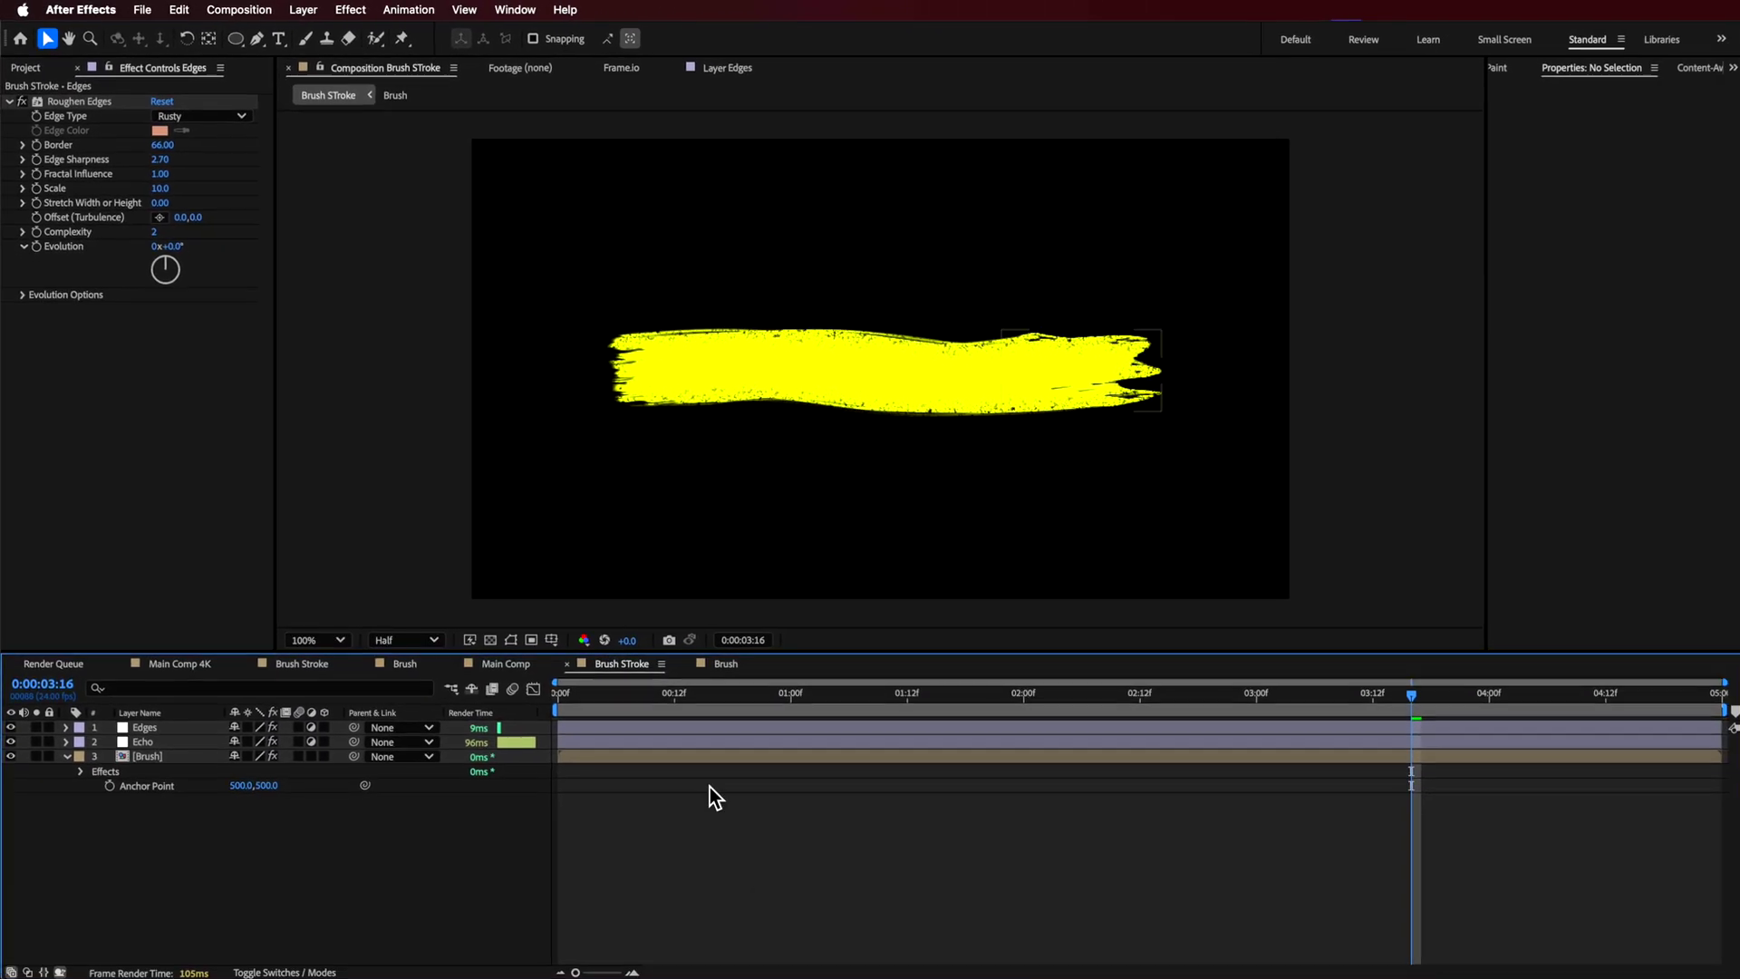
click(653, 700)
key(space)
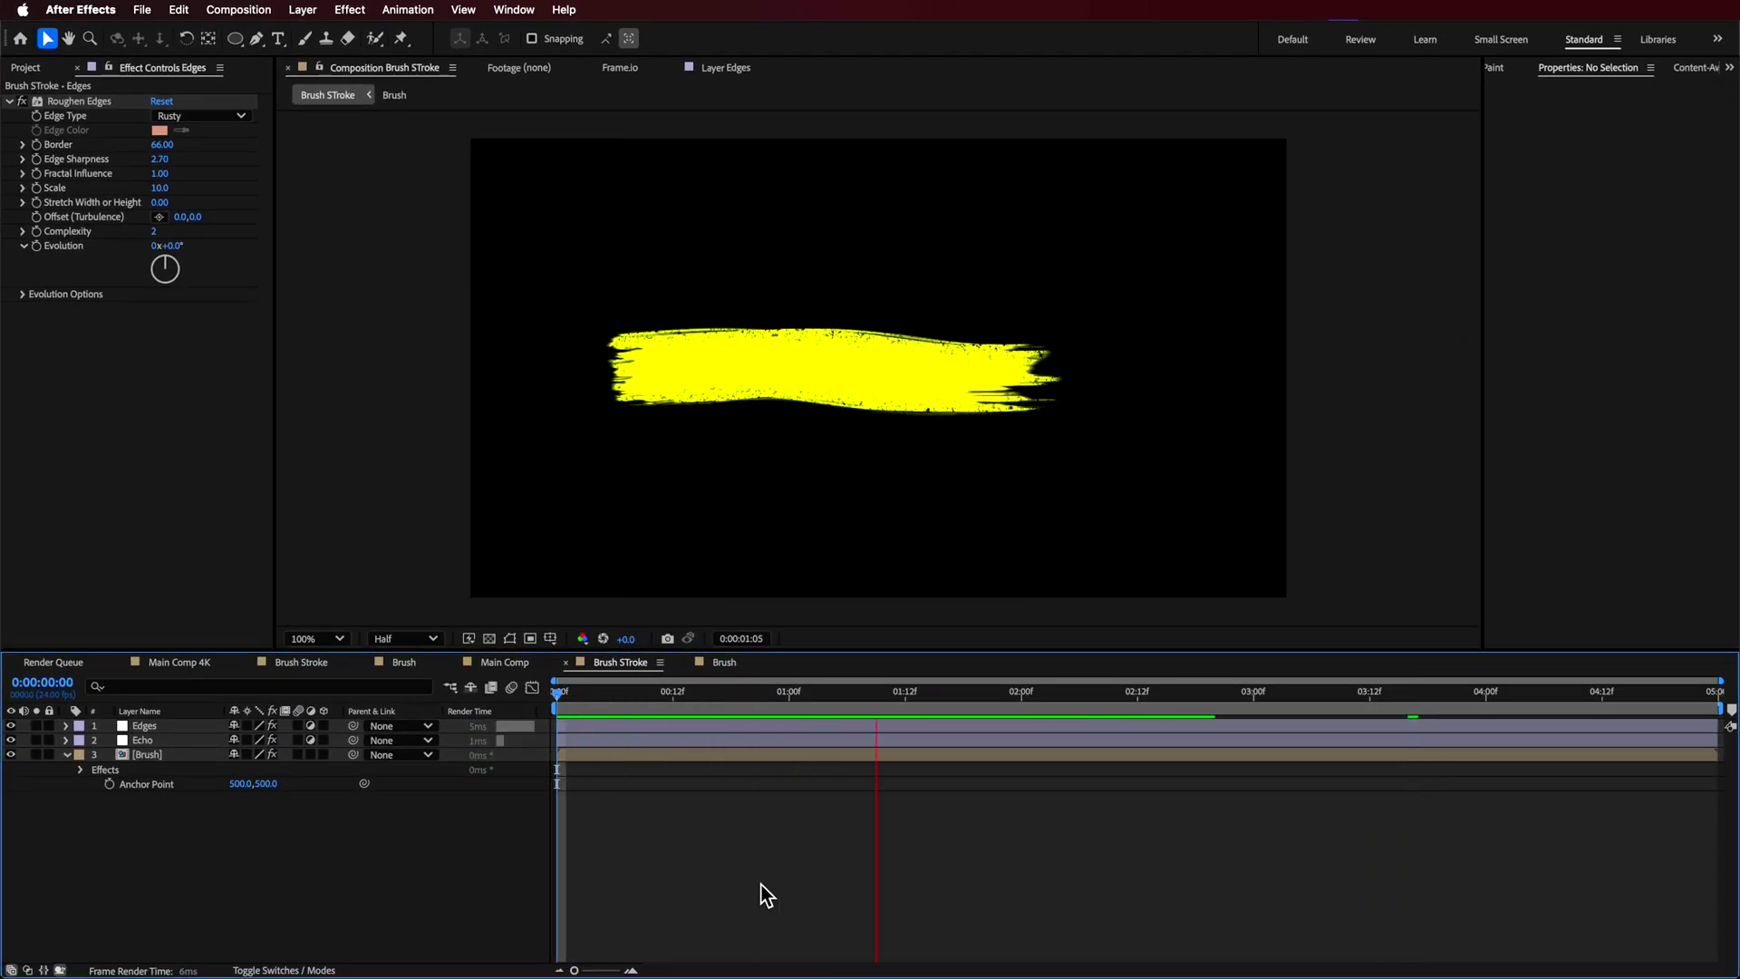
key(space)
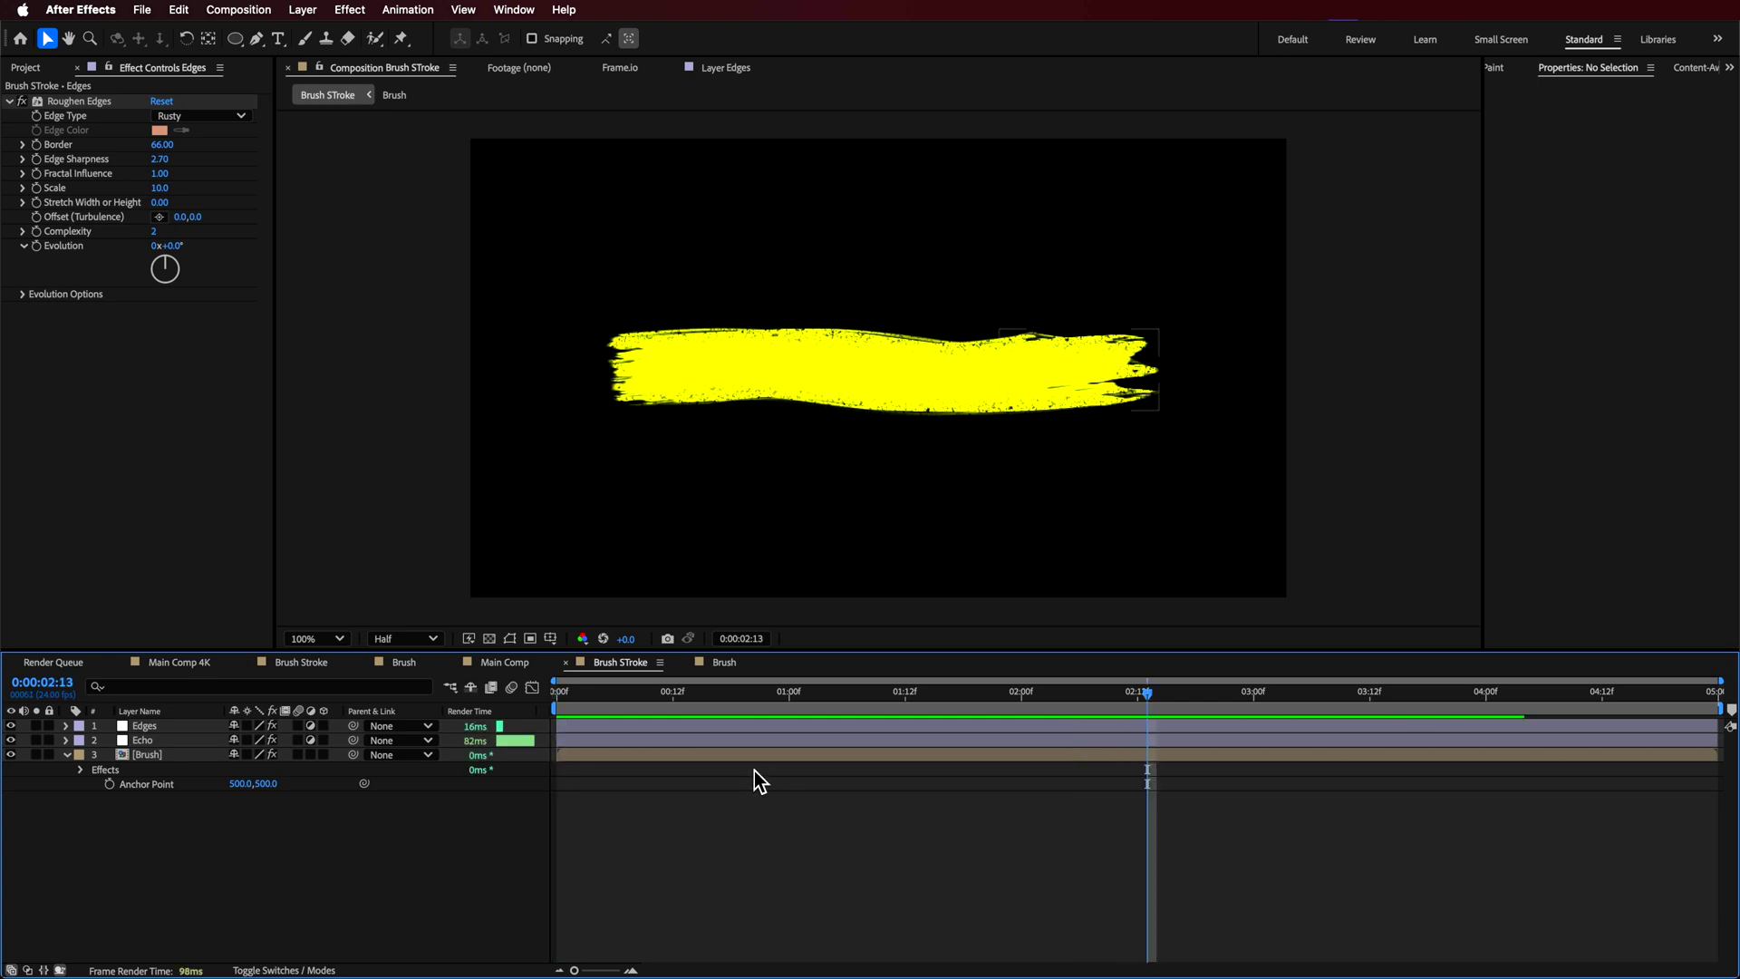
Step: Move the Brush layer's final position keyframe earlier to 0:00:01:07 and preview the faster stroke from the start
click(753, 754)
key(u)
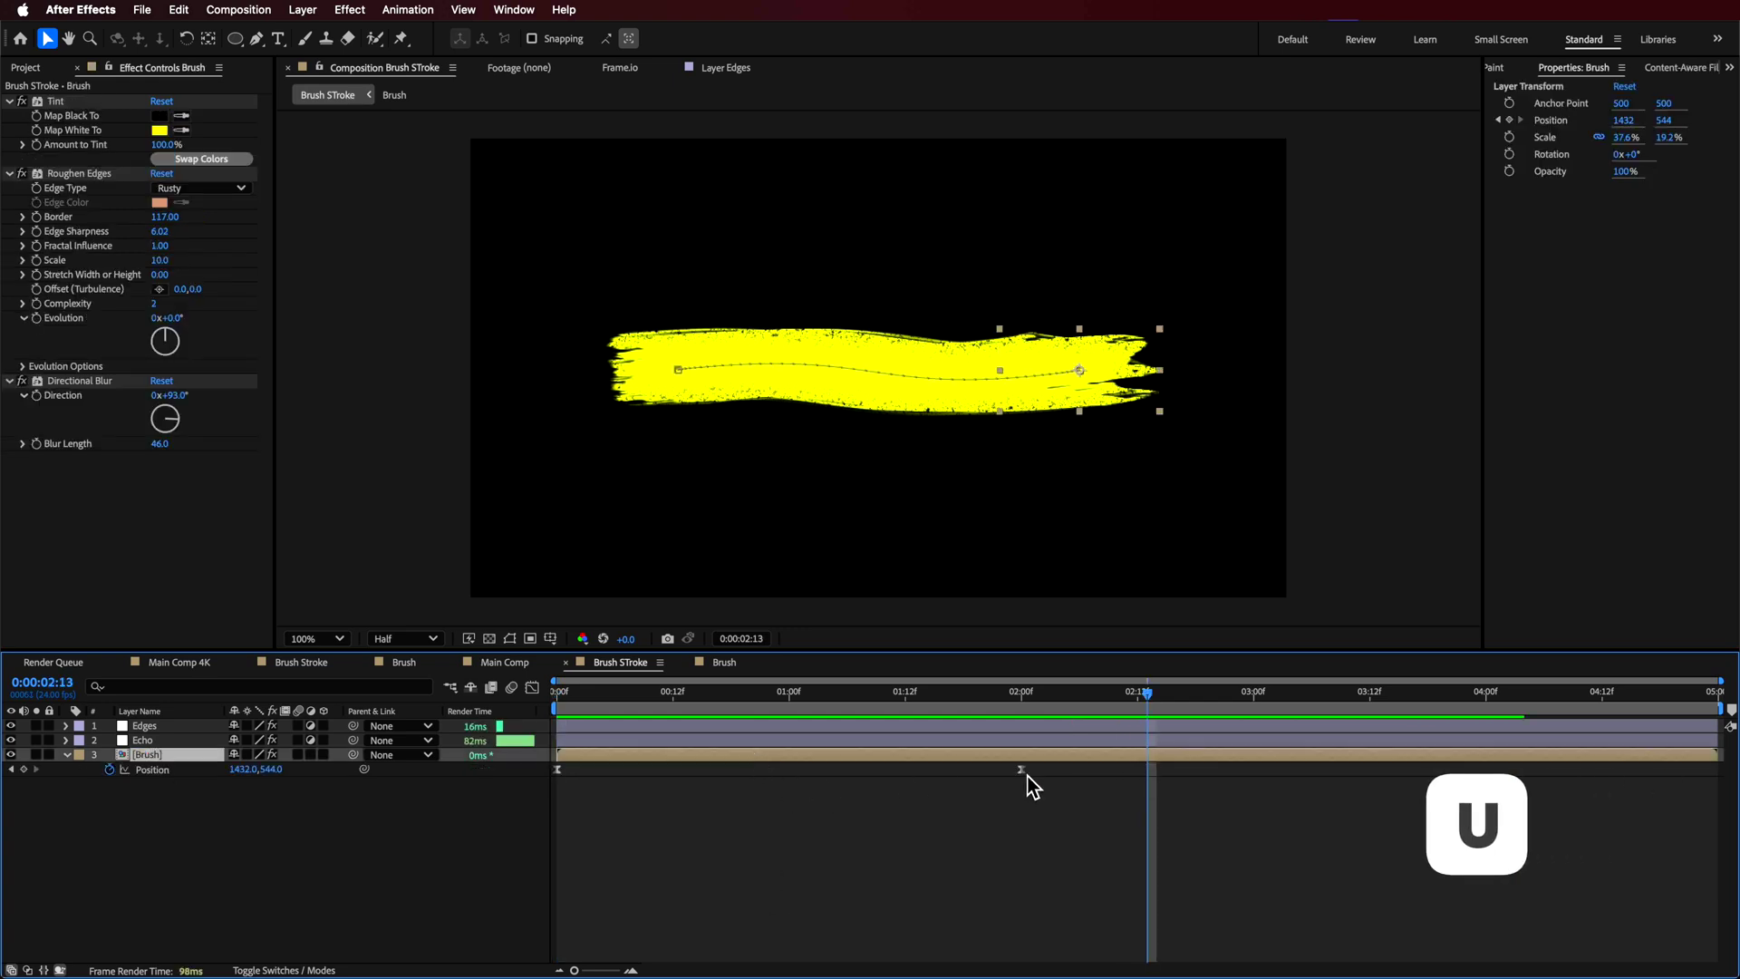
drag(1021, 769, 857, 769)
click(595, 693)
key(Home)
key(space)
click(694, 859)
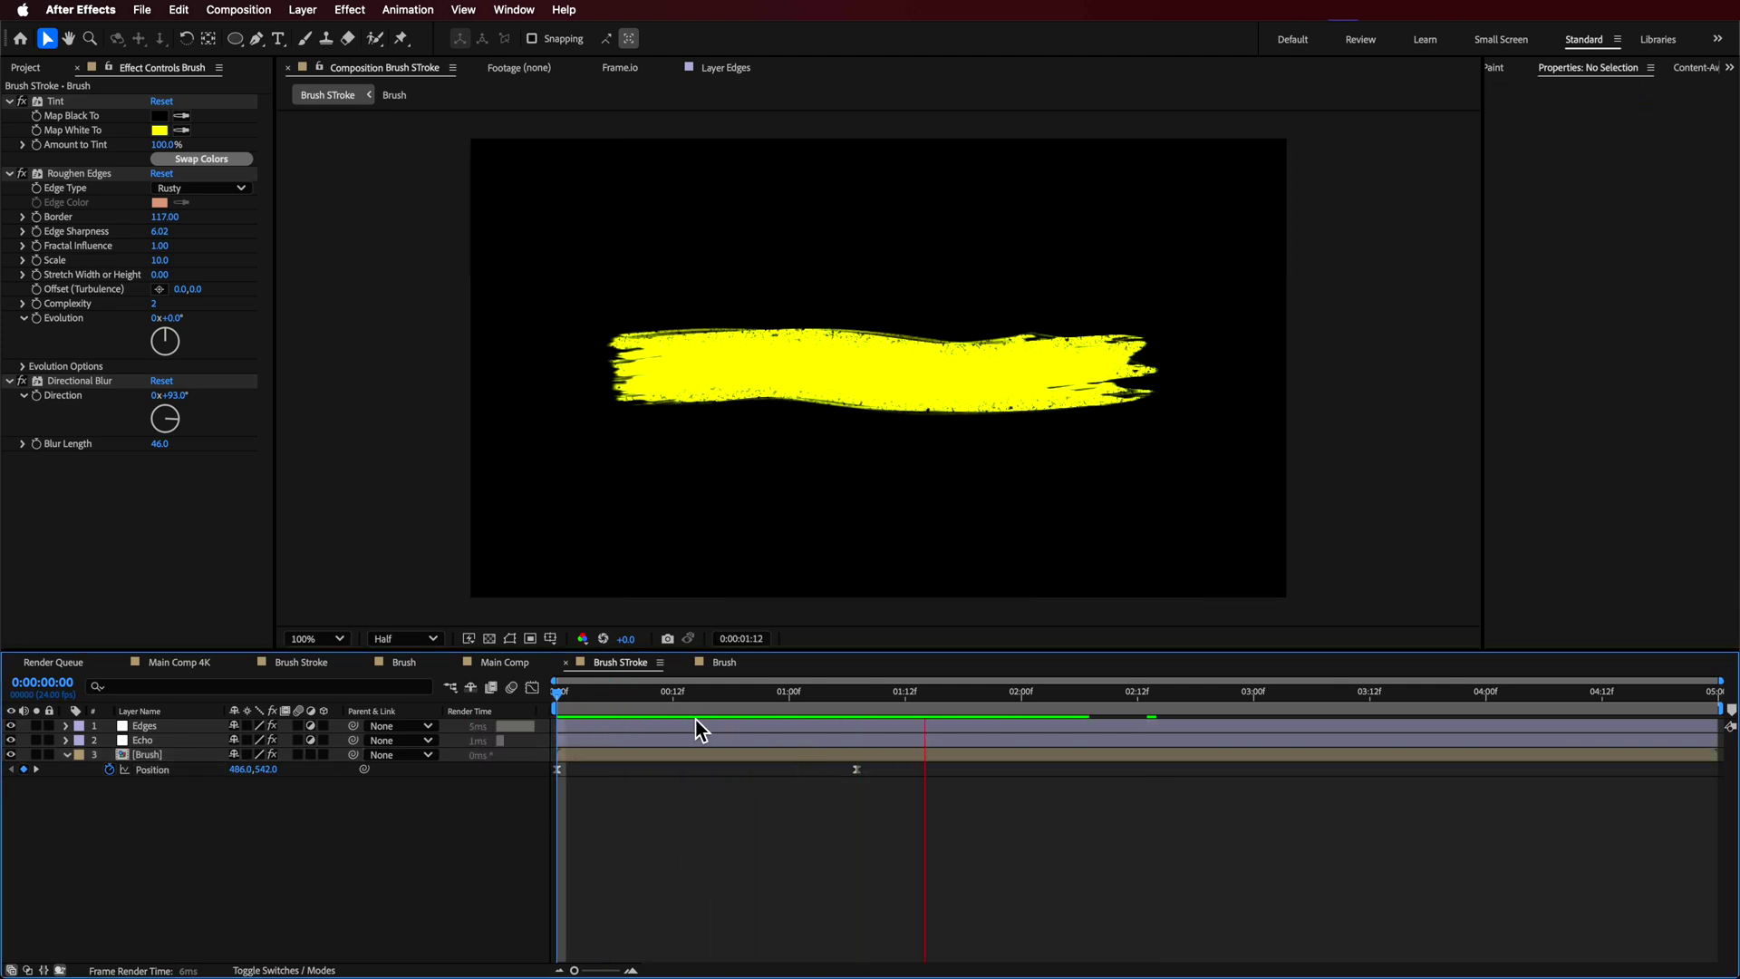
key(space)
click(556, 700)
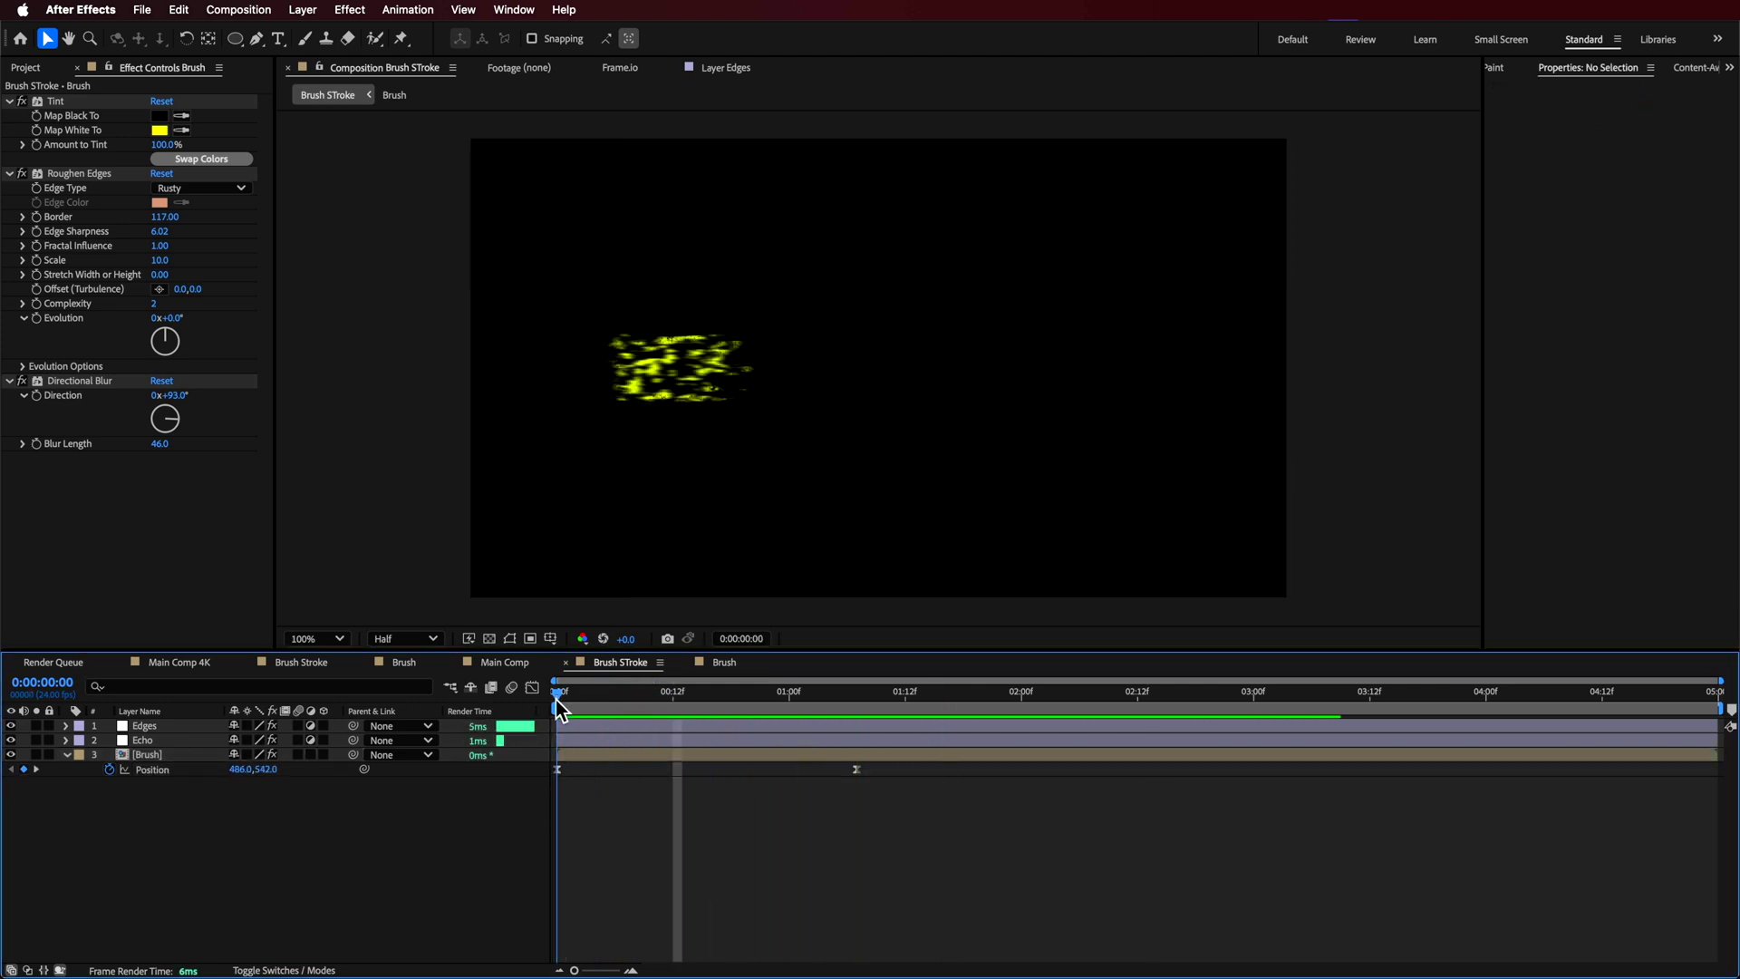
Step: Add opacity keyframes to the Brush layer at the start and at 0:00:01:07
click(595, 754)
key(t)
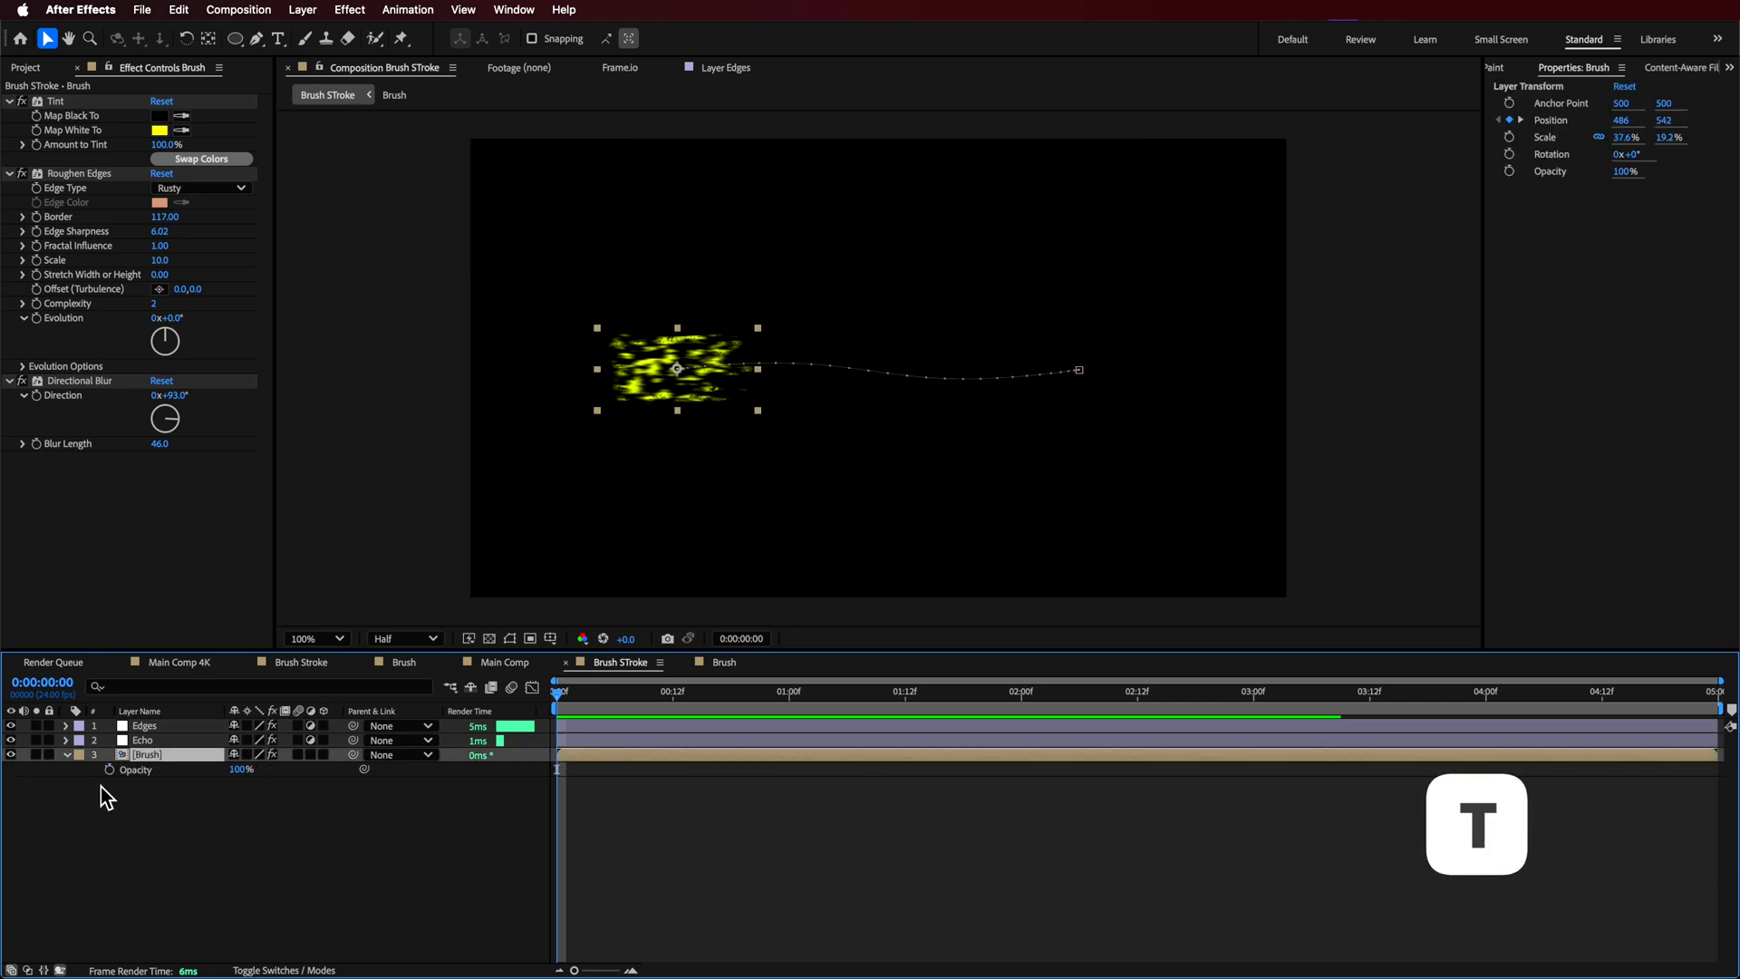
drag(622, 697, 856, 704)
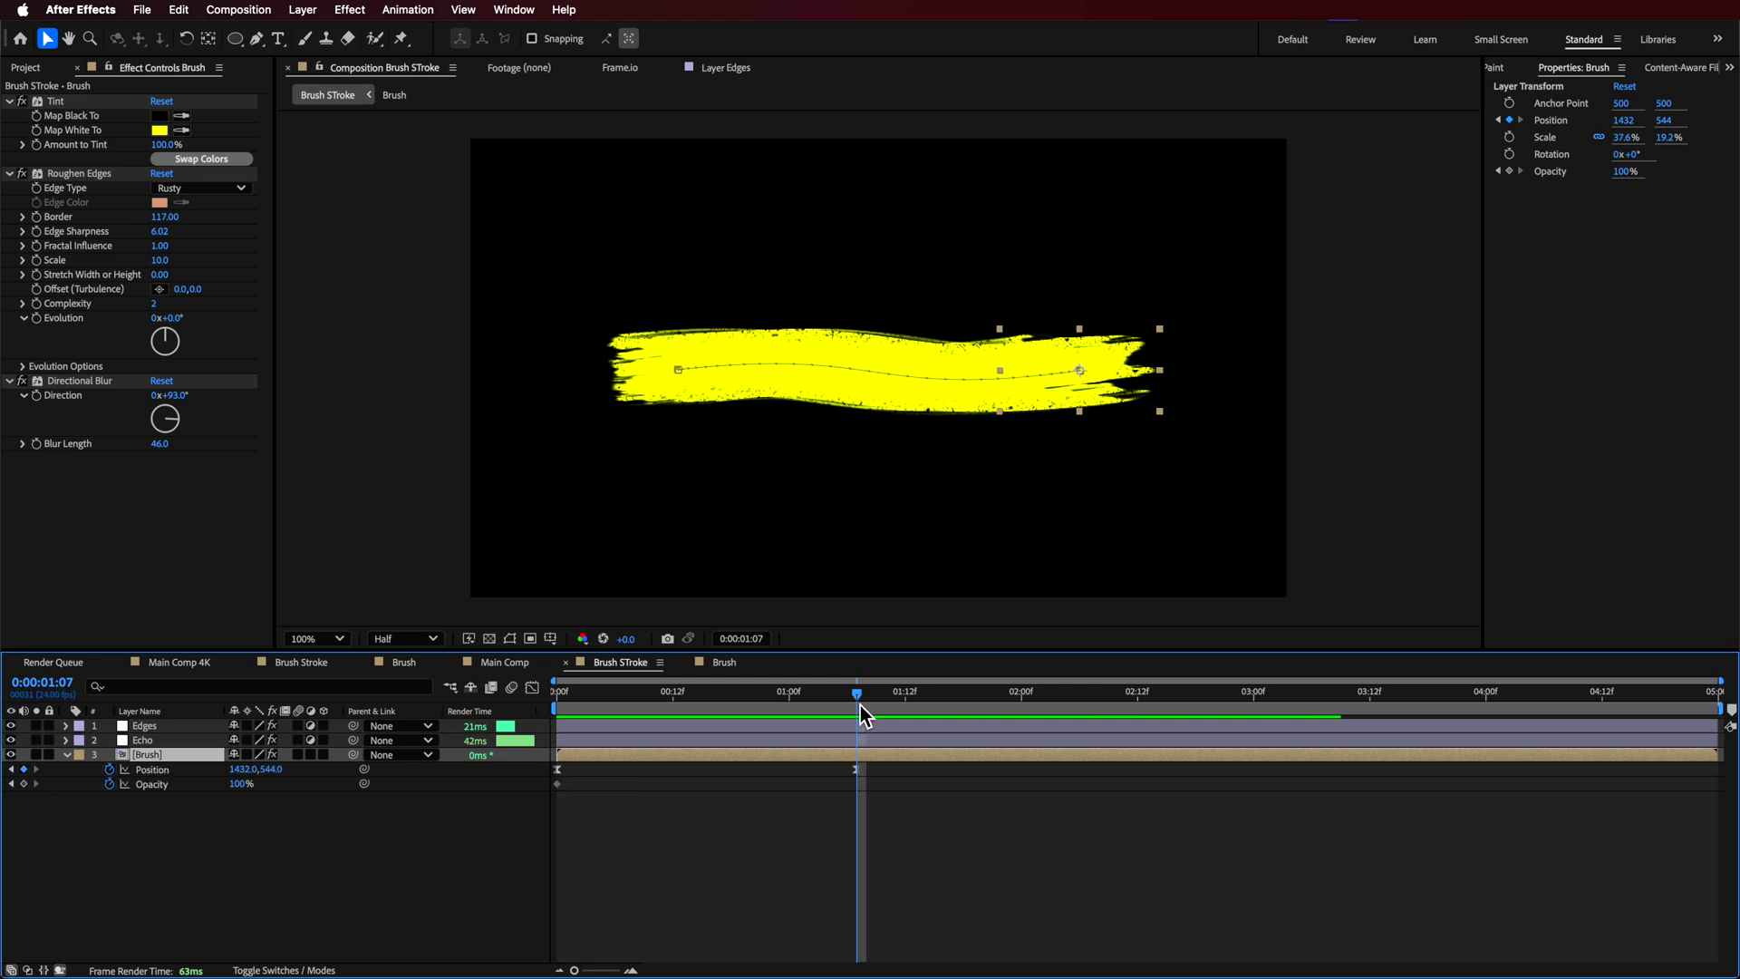
click(24, 784)
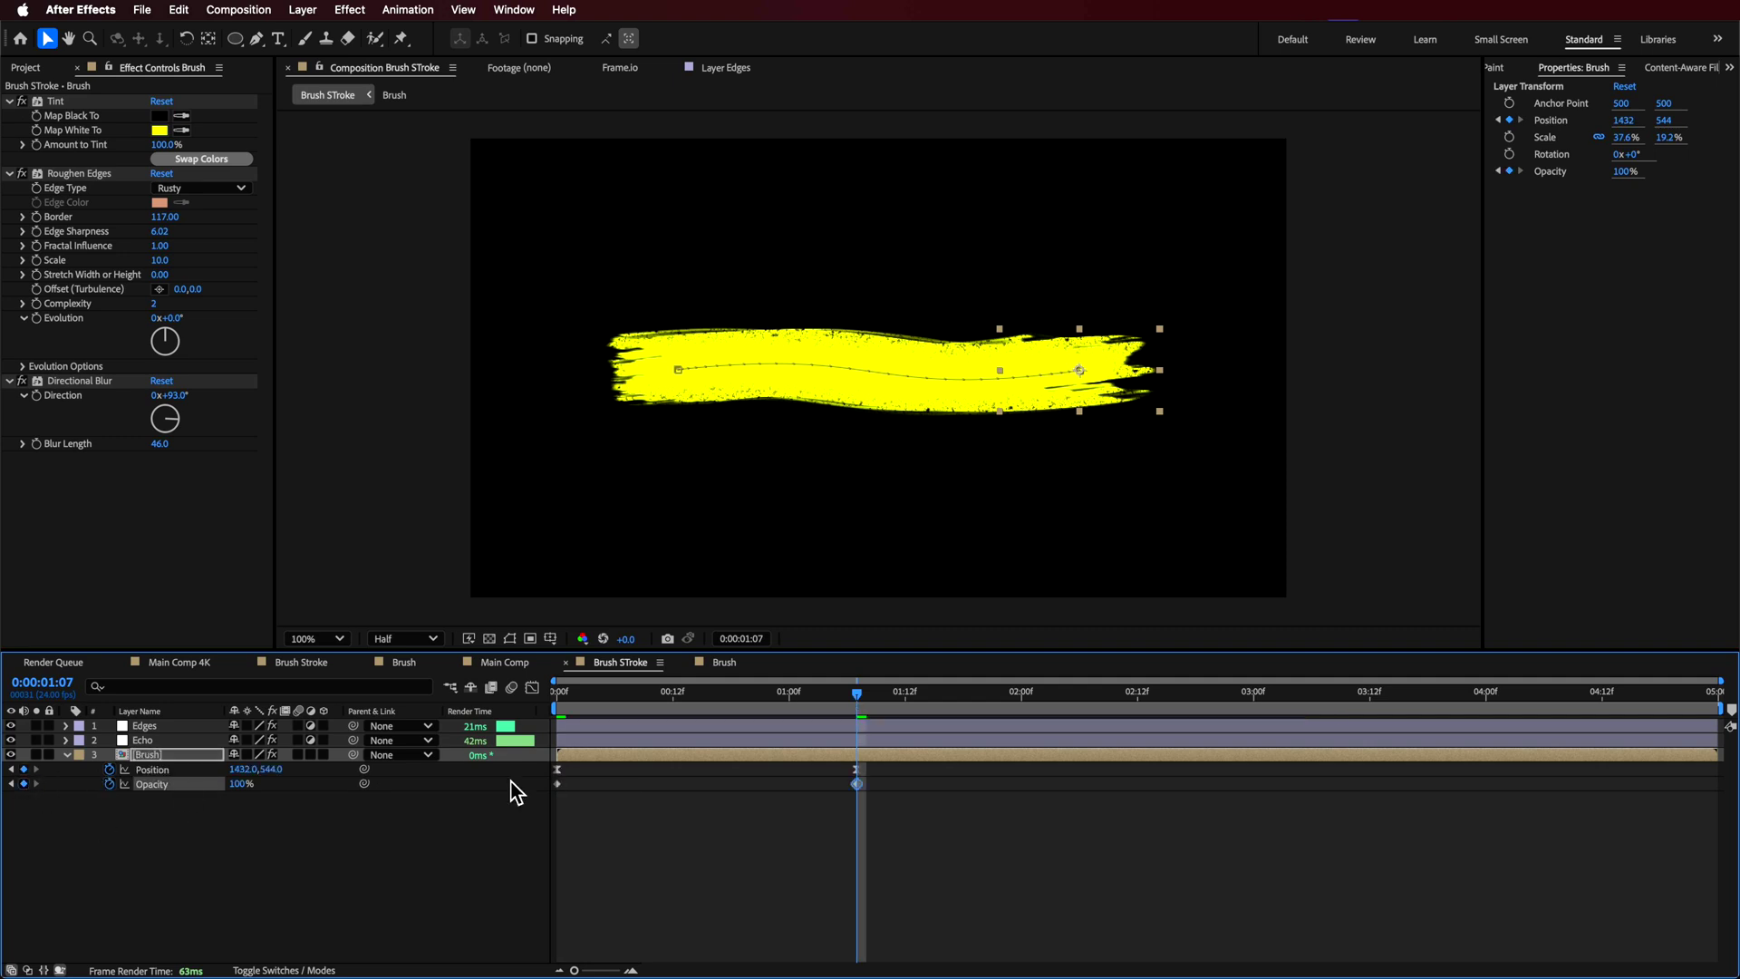
Step: Lower the Brush layer's opacity to 18% at the first keyframe and 6% at the 0:00:01:07 keyframe
mouse_move(796, 702)
mouse_down()
mouse_move(238, 807)
mouse_move(175, 788)
mouse_up()
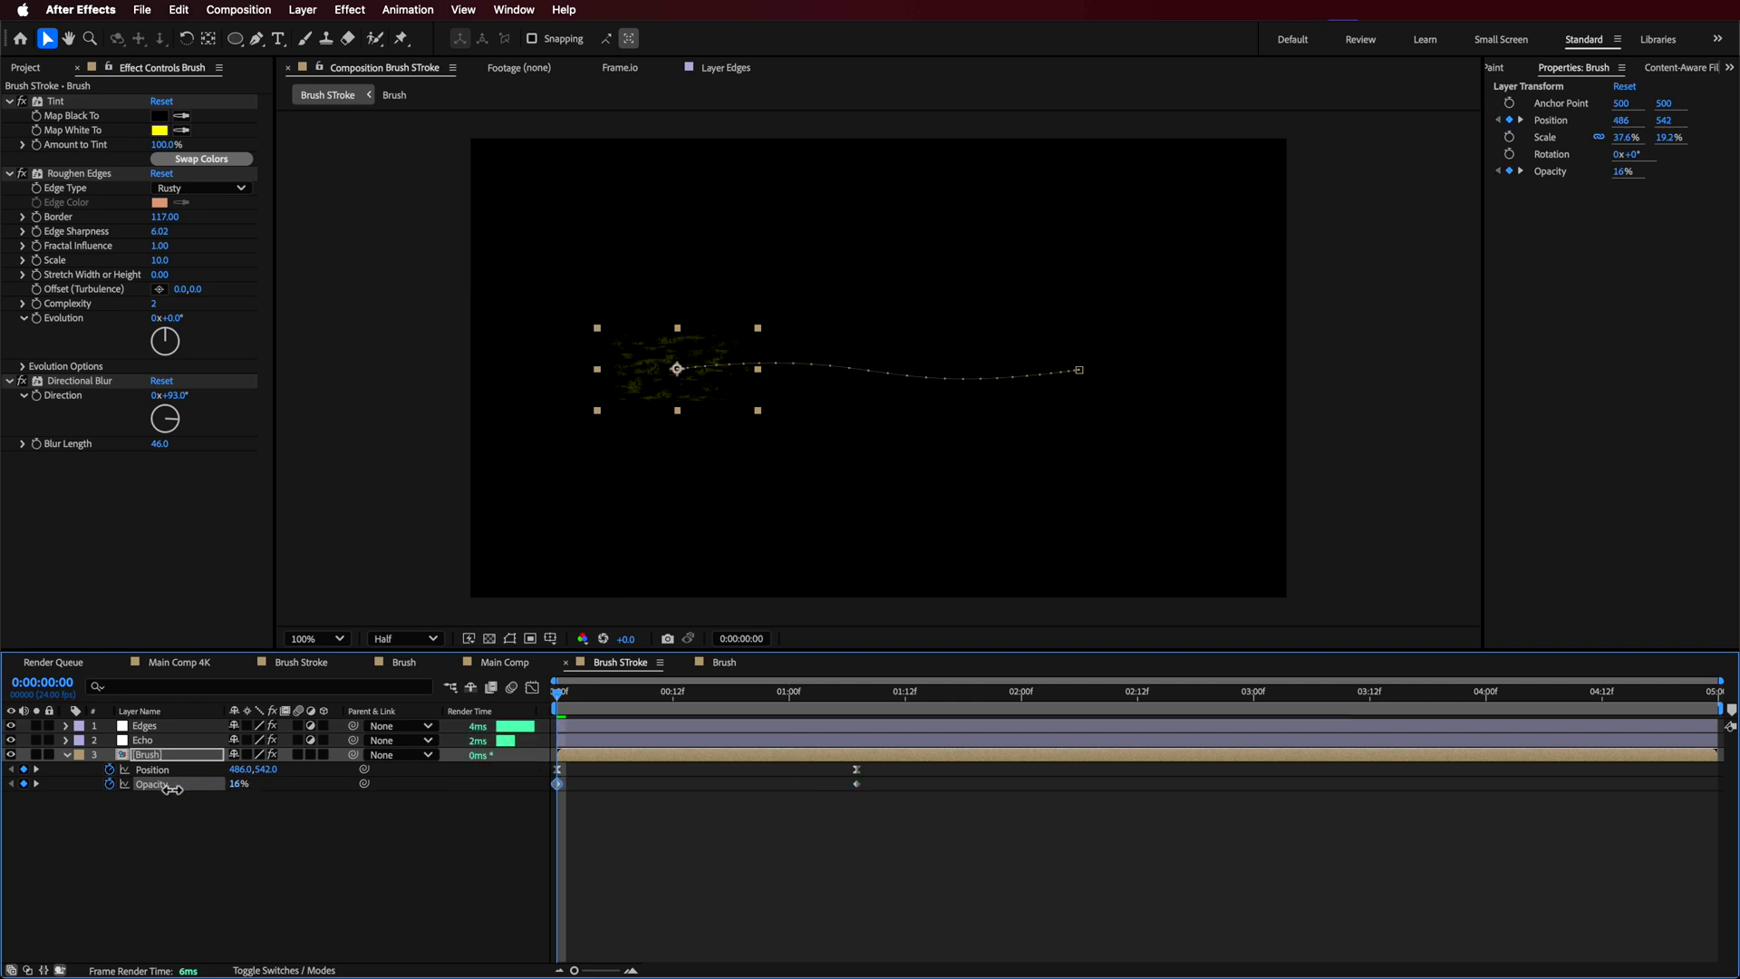
mouse_move(666, 702)
mouse_down()
mouse_move(877, 716)
mouse_move(861, 721)
mouse_up()
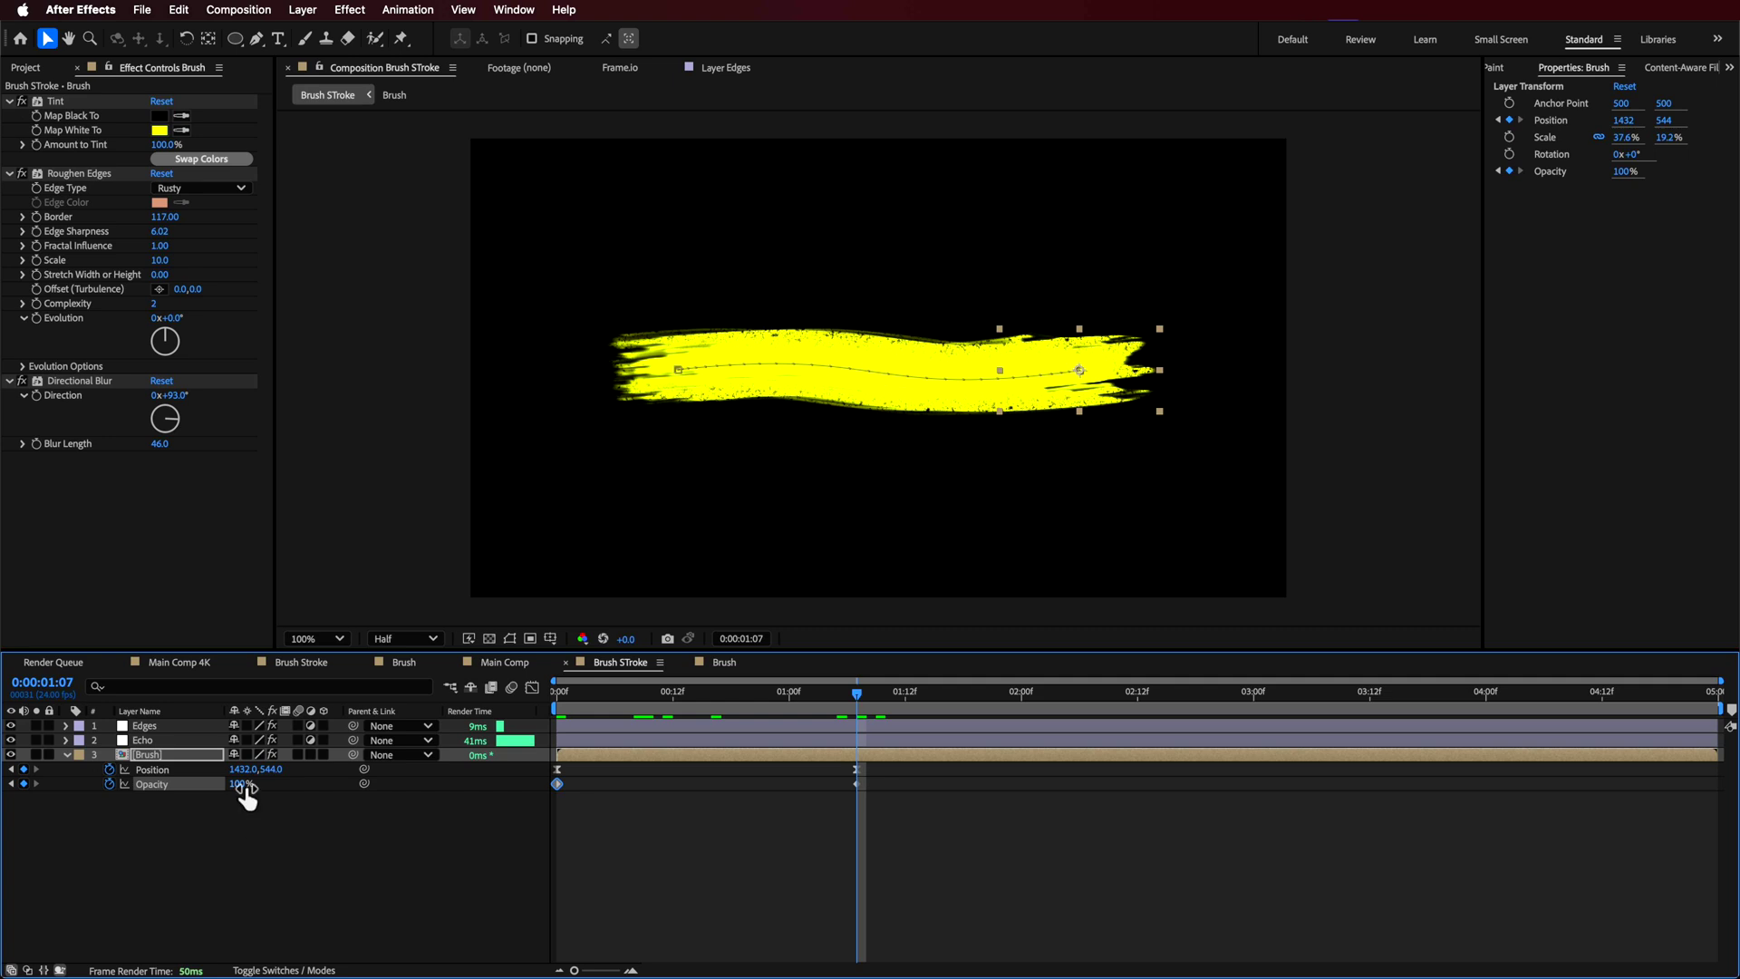
drag(224, 785, 155, 803)
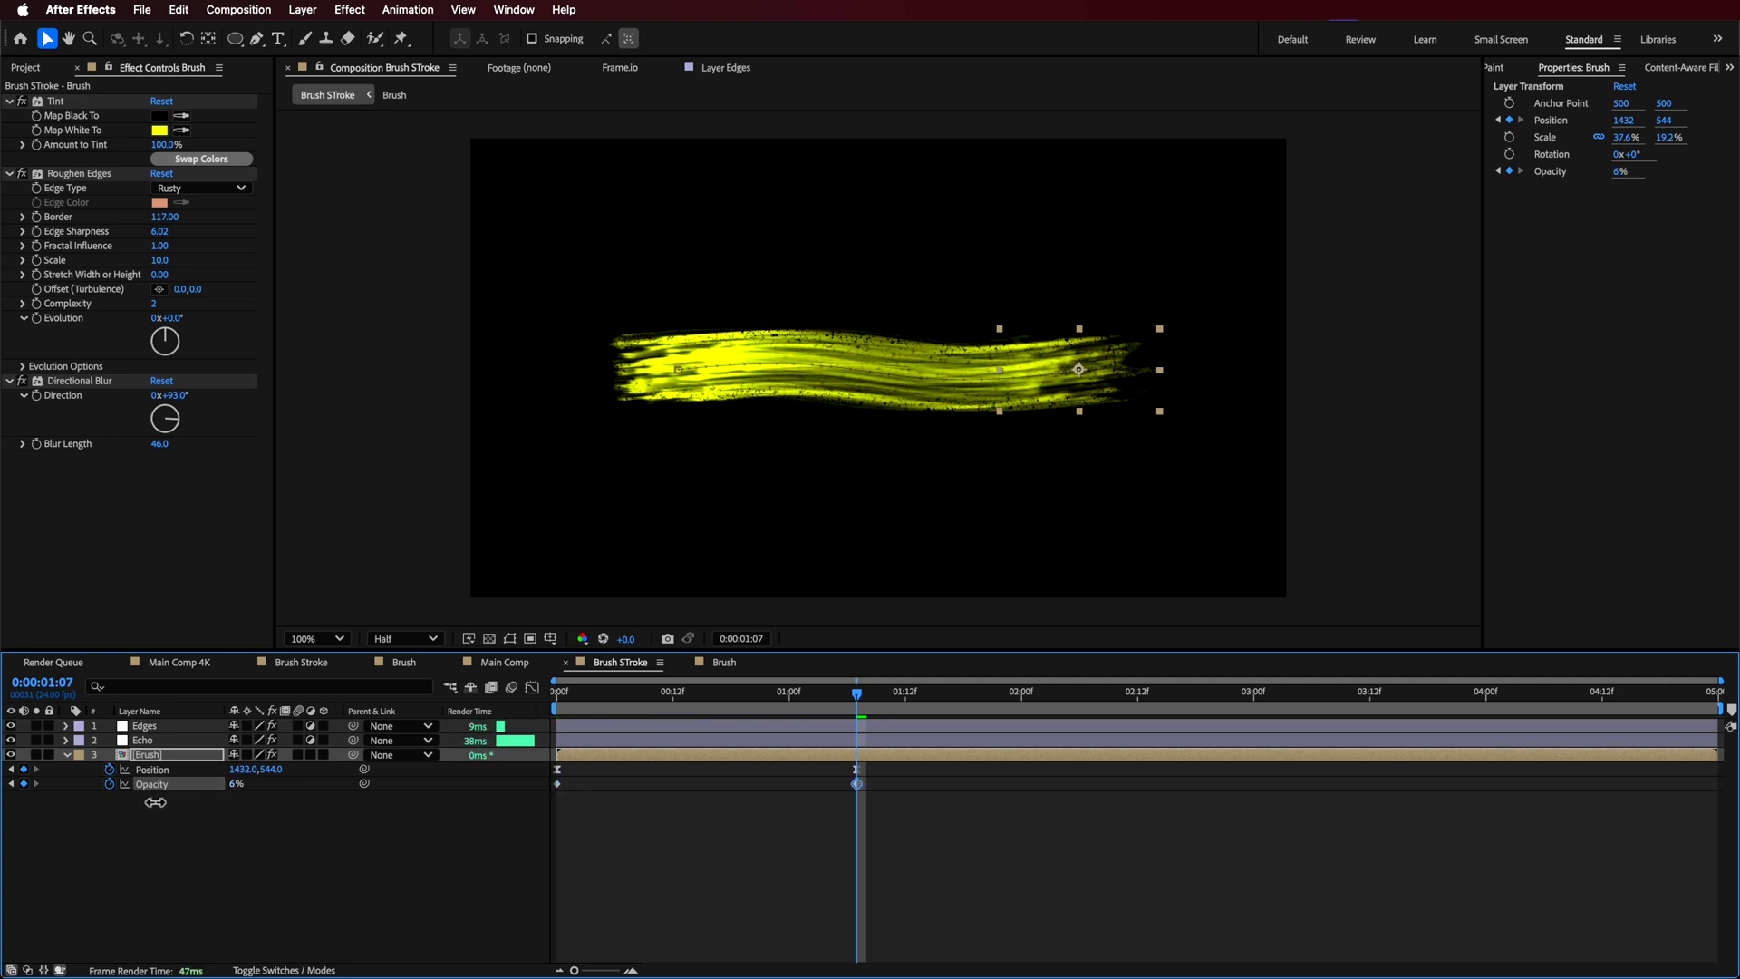
Step: Add a middle opacity keyframe with a higher value at 0:00:00:15 and preview the stroke from the start
drag(856, 694, 704, 704)
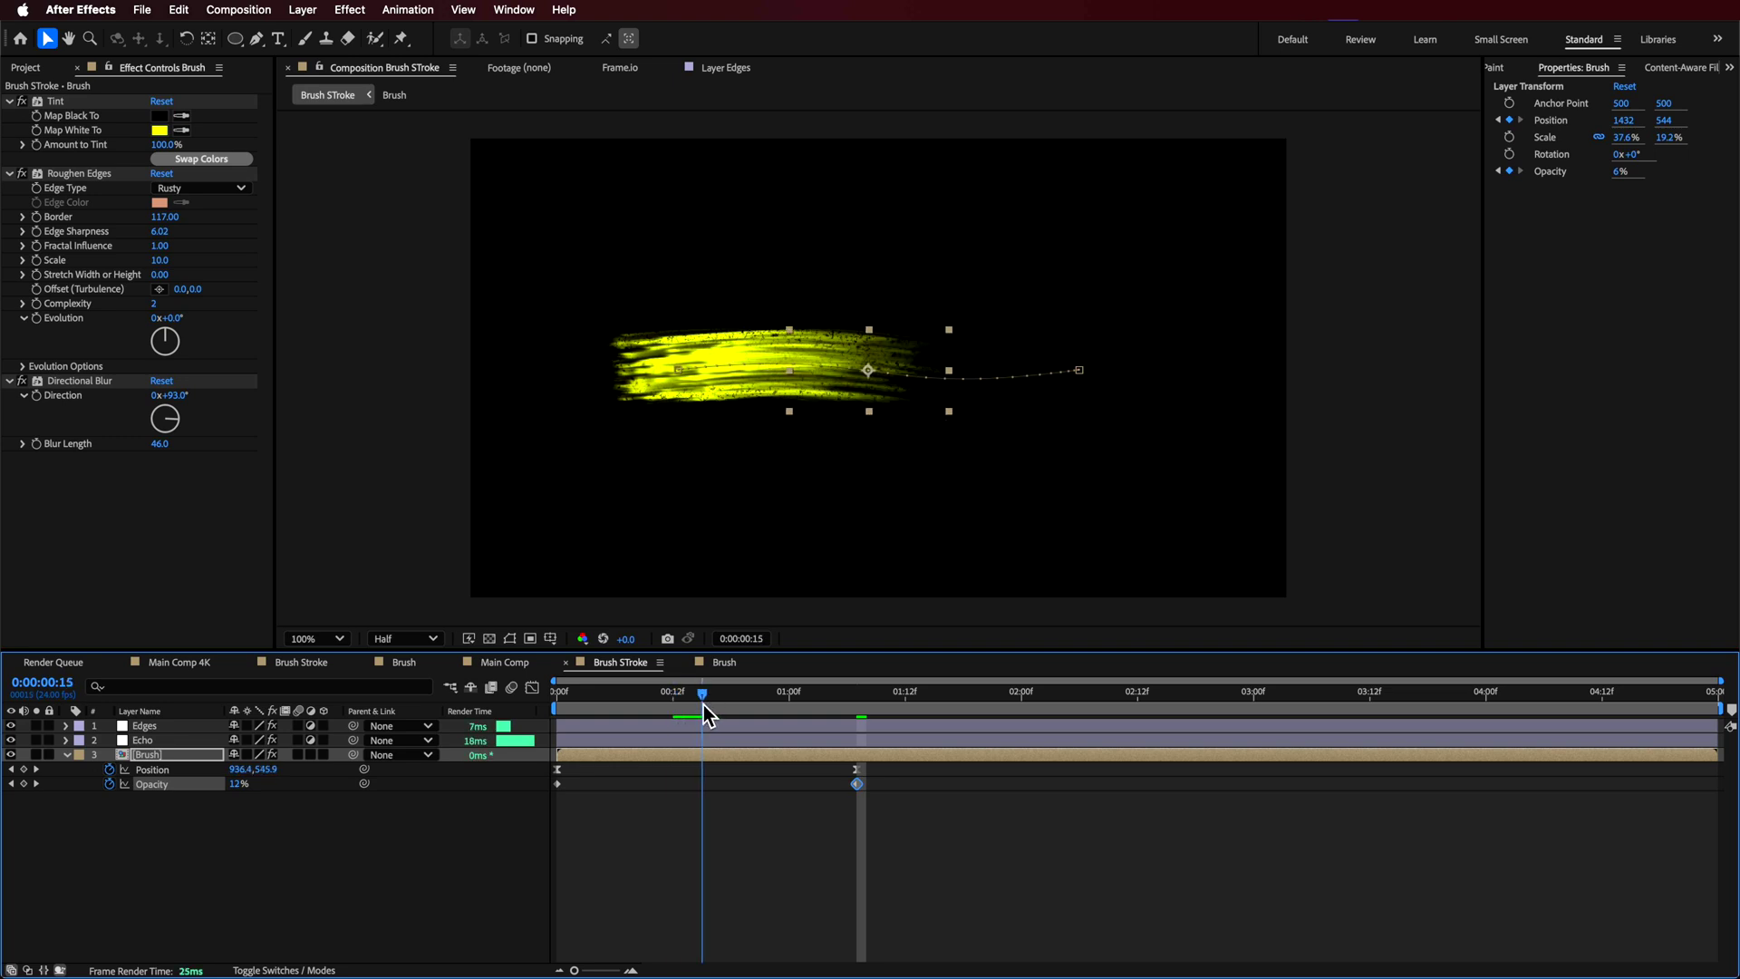
drag(239, 785, 363, 804)
click(417, 807)
drag(702, 696, 545, 718)
key(space)
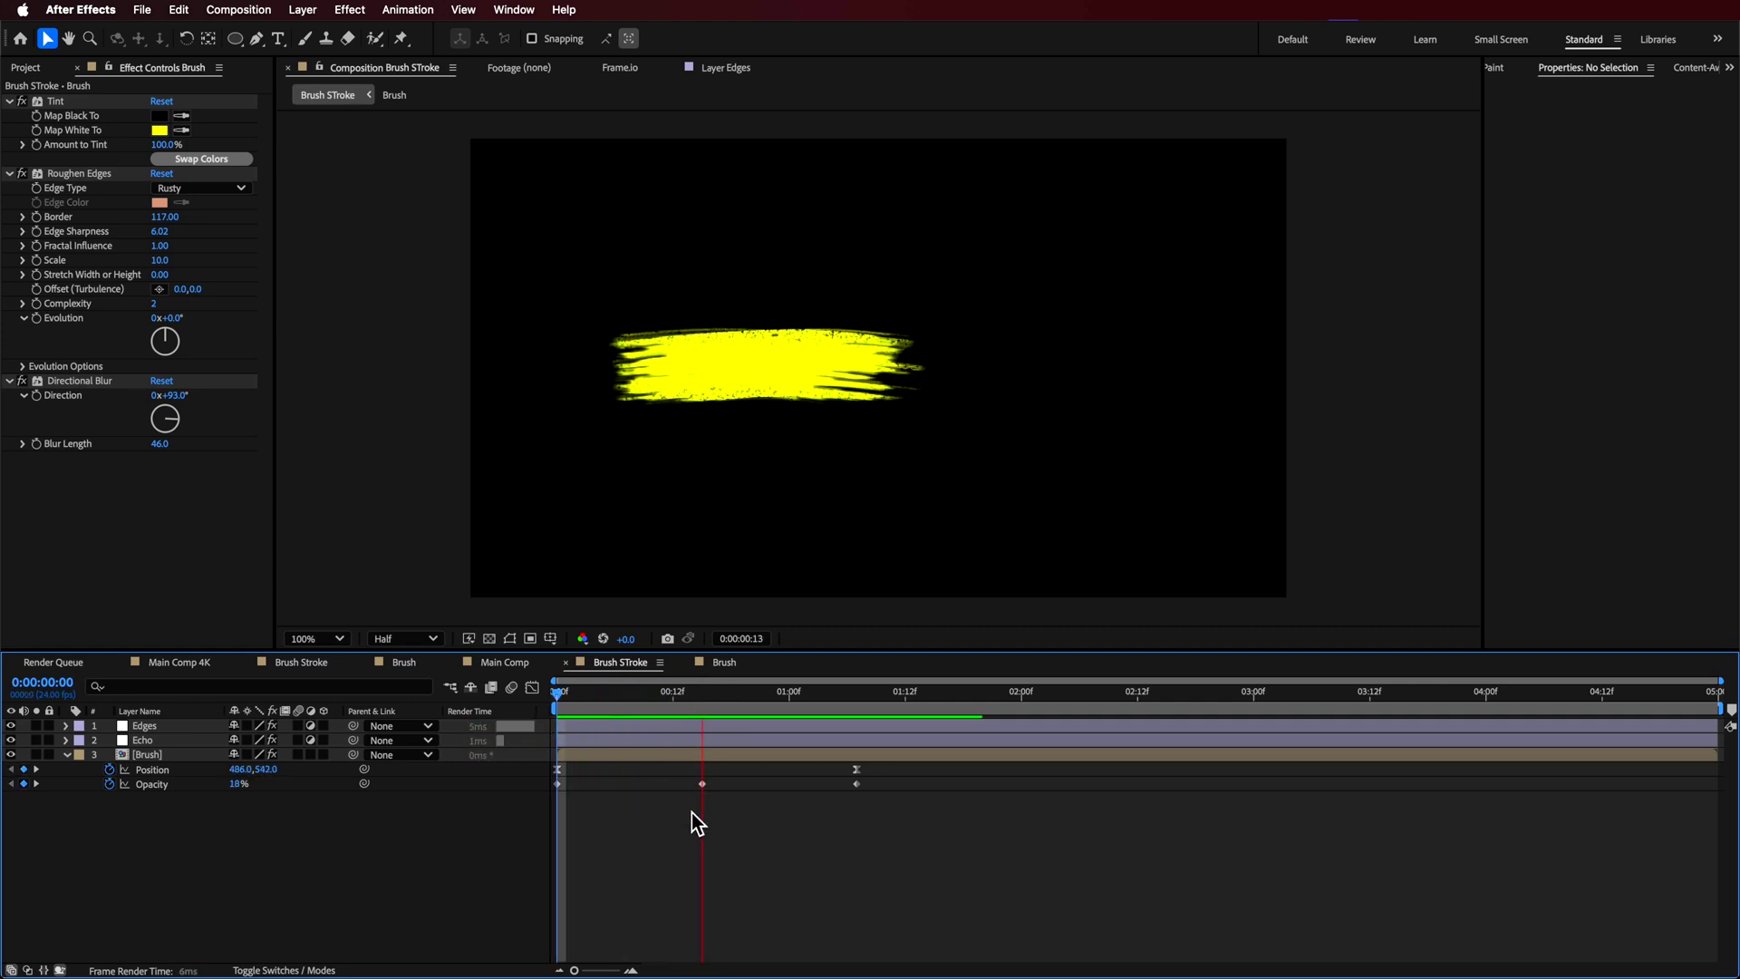
key(space)
Step: Set the middle opacity keyframe at 0:00:00:15 to 55% and preview from there
mouse_move(933, 717)
mouse_down()
mouse_move(852, 704)
mouse_move(685, 721)
mouse_move(703, 720)
mouse_up()
mouse_move(241, 784)
mouse_down()
mouse_move(185, 795)
mouse_move(210, 797)
mouse_up()
key(space)
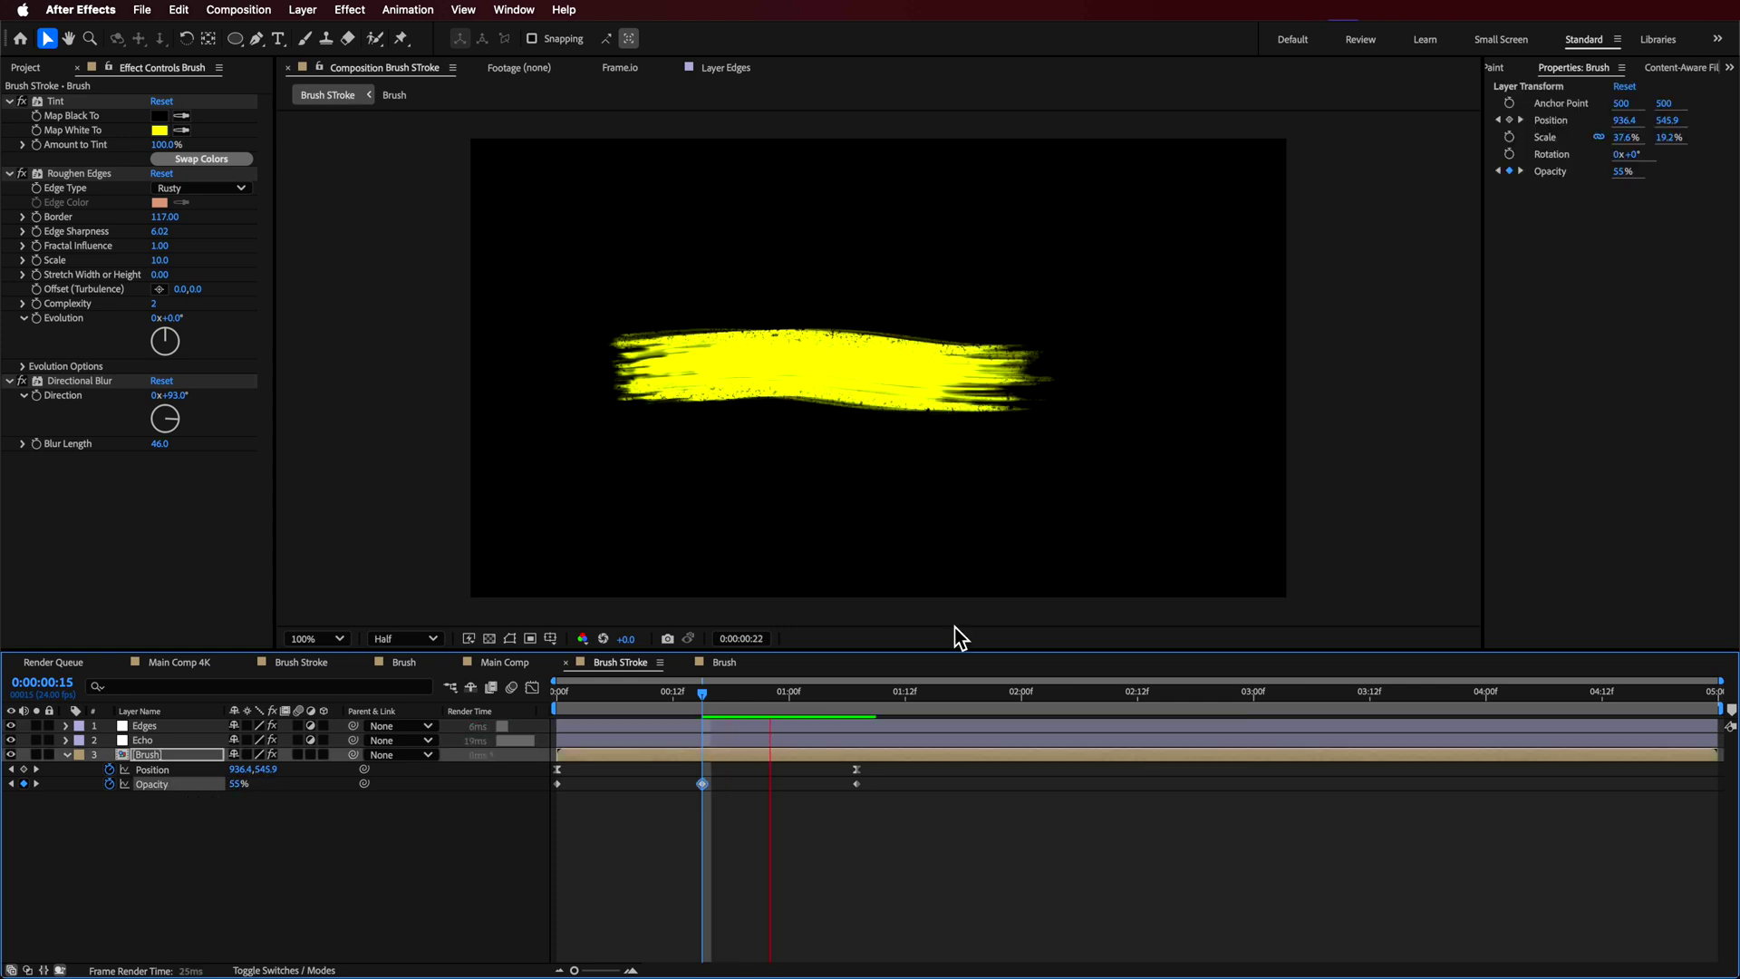
key(space)
Step: Reduce the first opacity keyframe to 11%, preview the stroke, and lower it further to 5% with another preview
drag(584, 694, 541, 710)
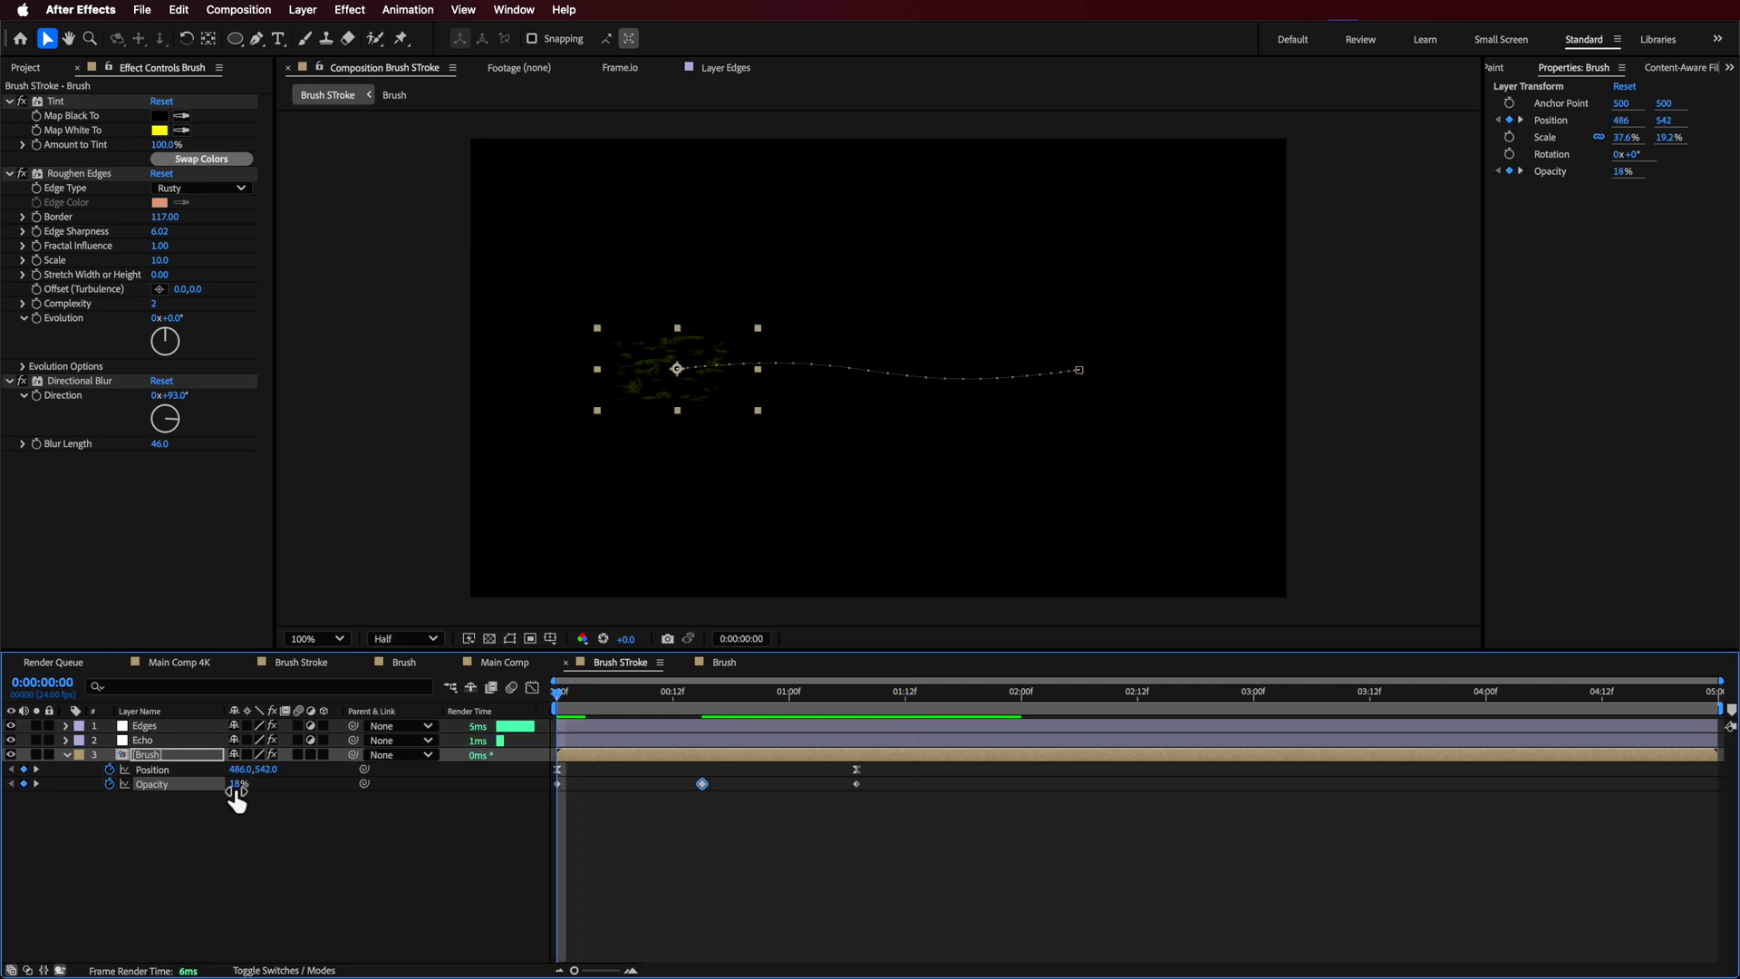
key(space)
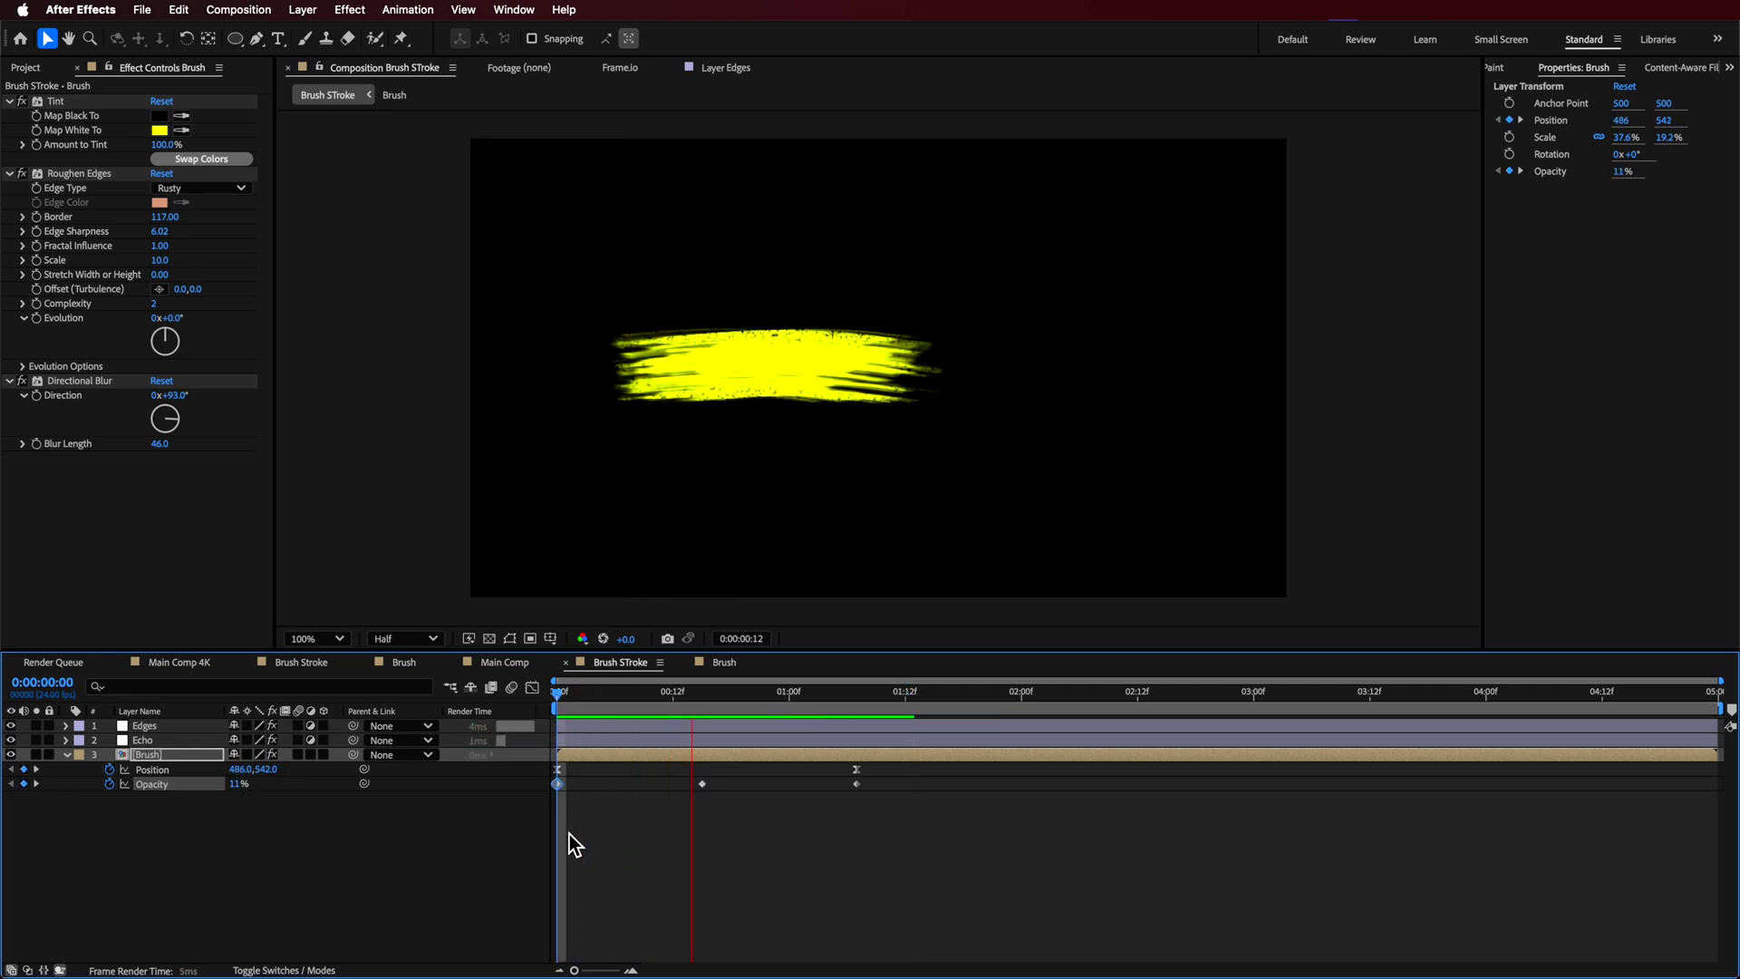
key(space)
drag(232, 787, 226, 789)
key(space)
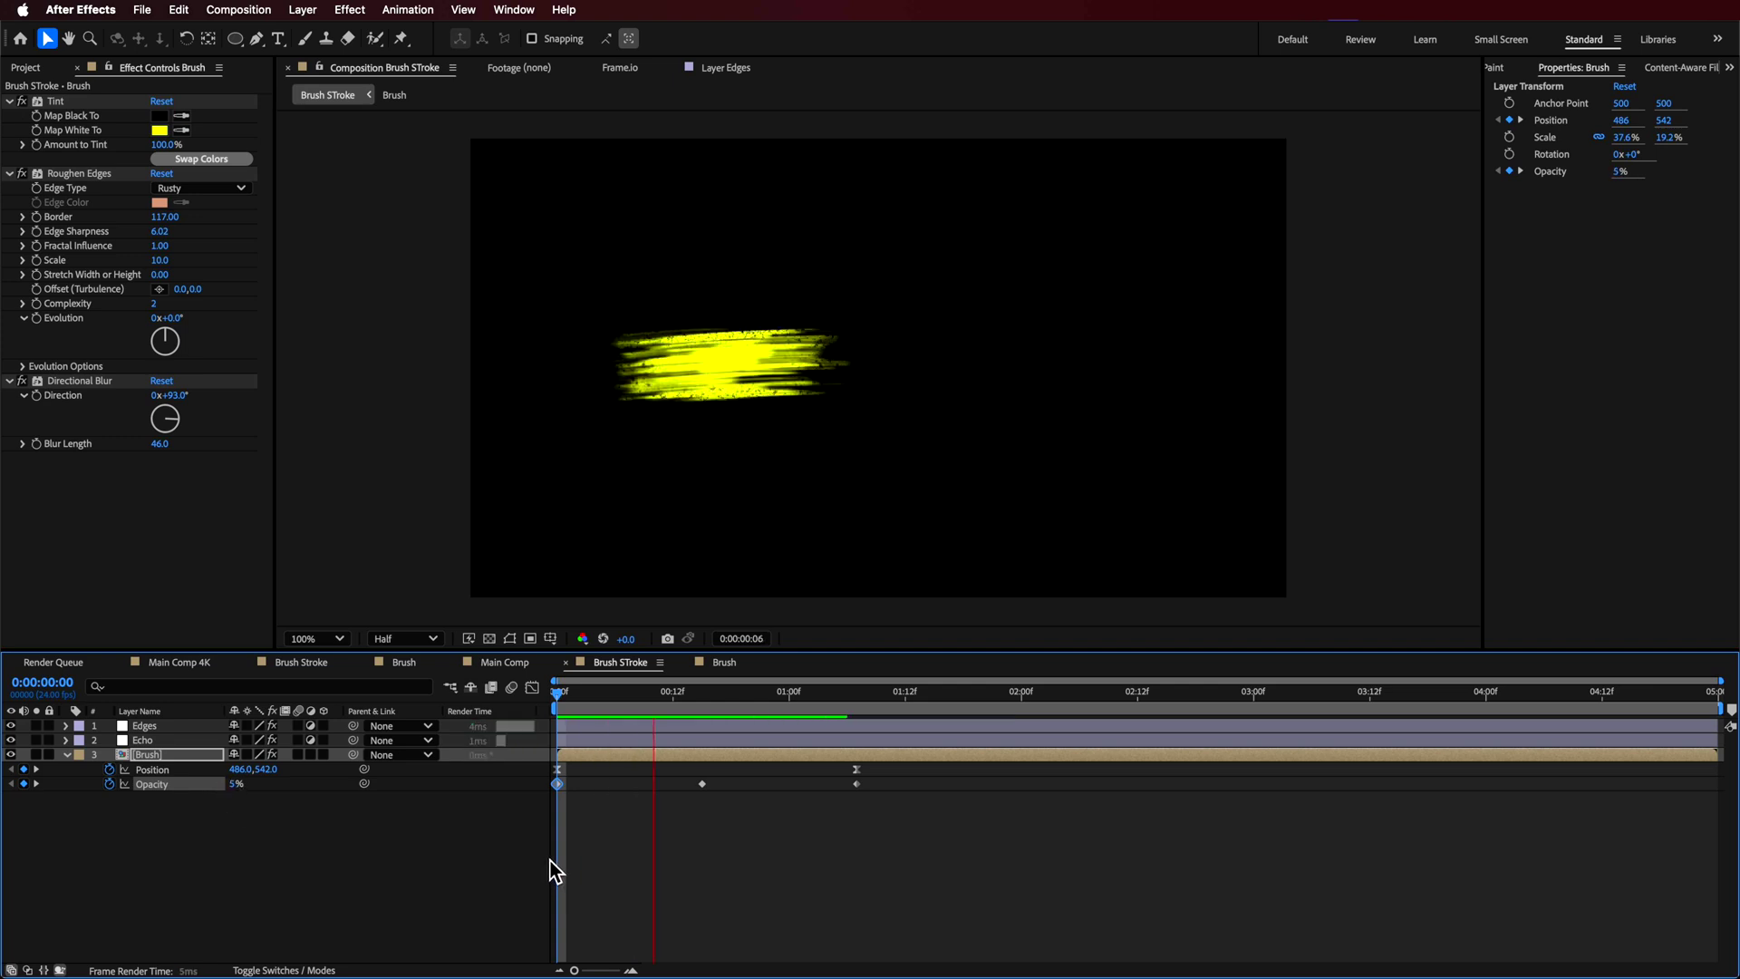
Step: Move the first opacity keyframe to about 0:00:00:07 and the last to just before the final position keyframe, and preview
drag(558, 785, 624, 791)
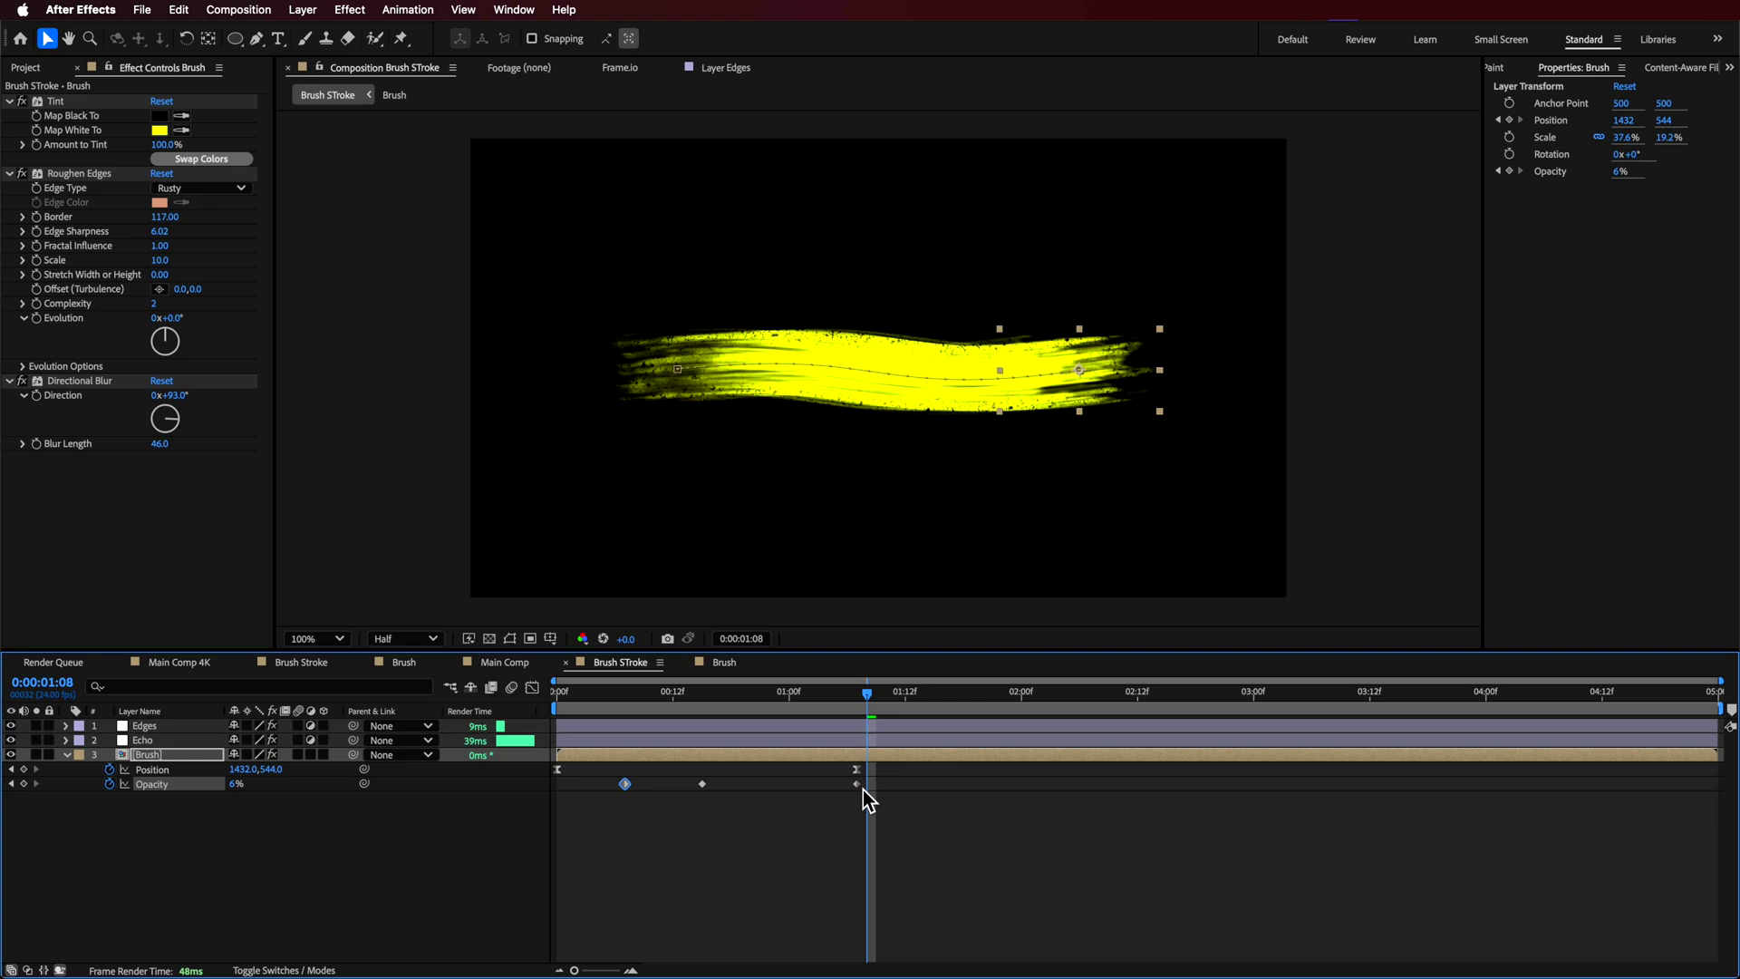
drag(859, 785, 792, 794)
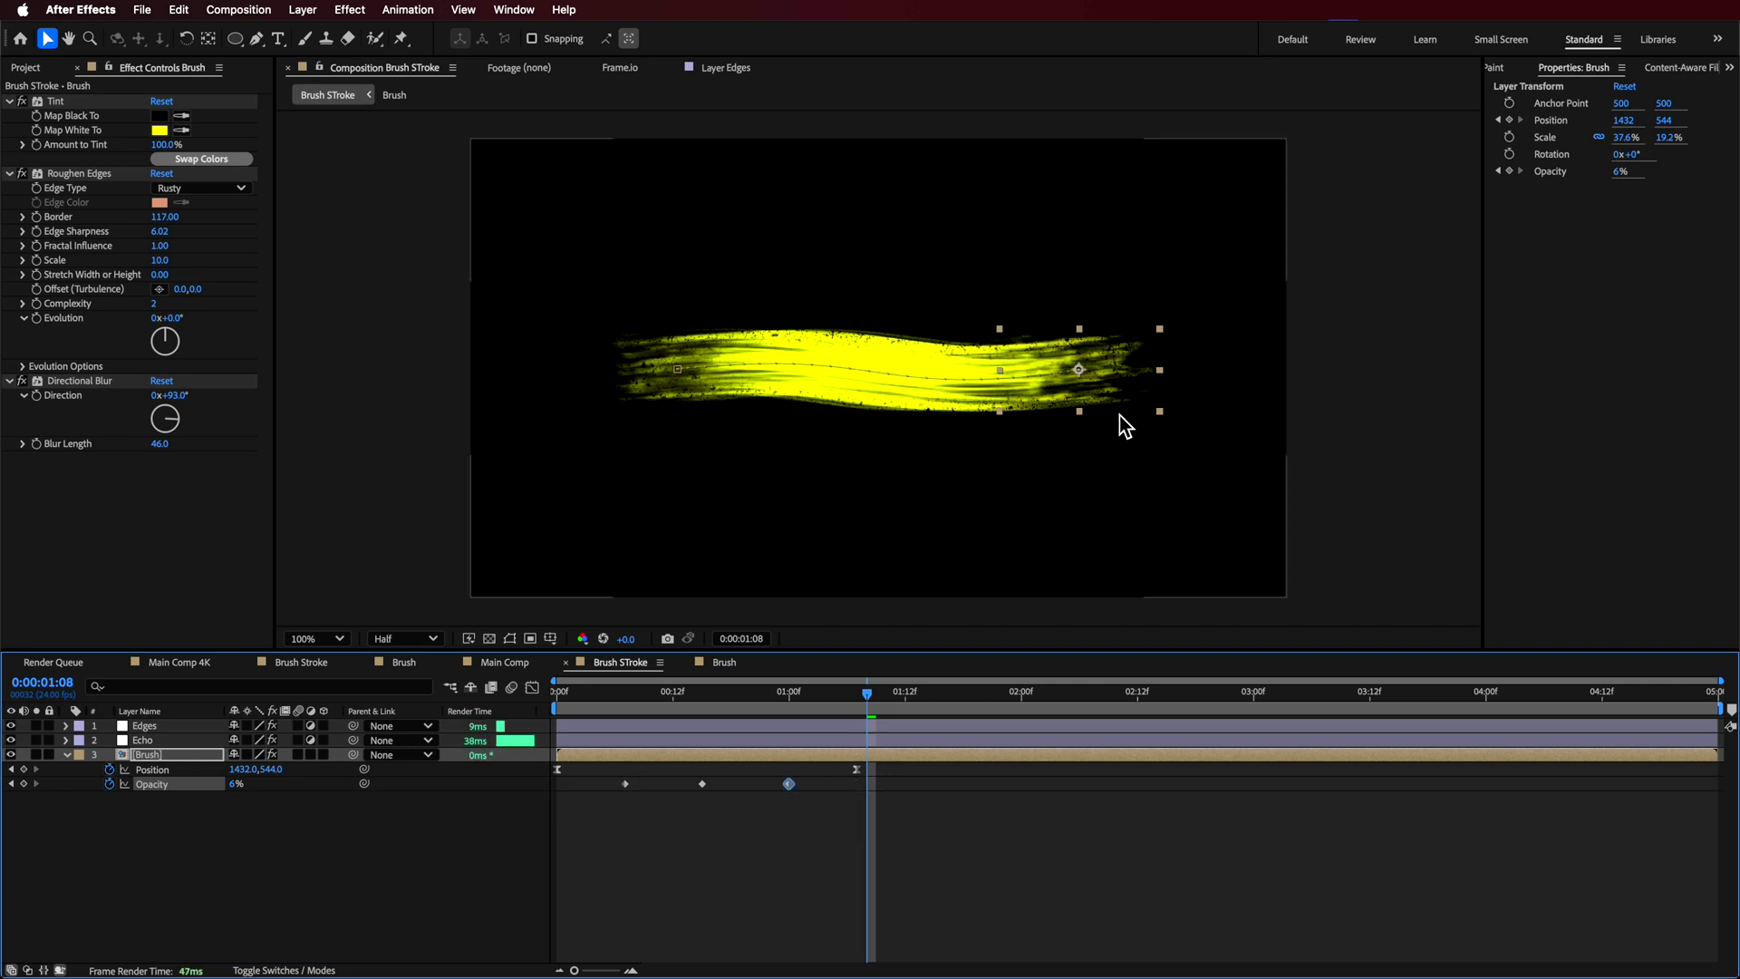
key(ctrl+z)
key(space)
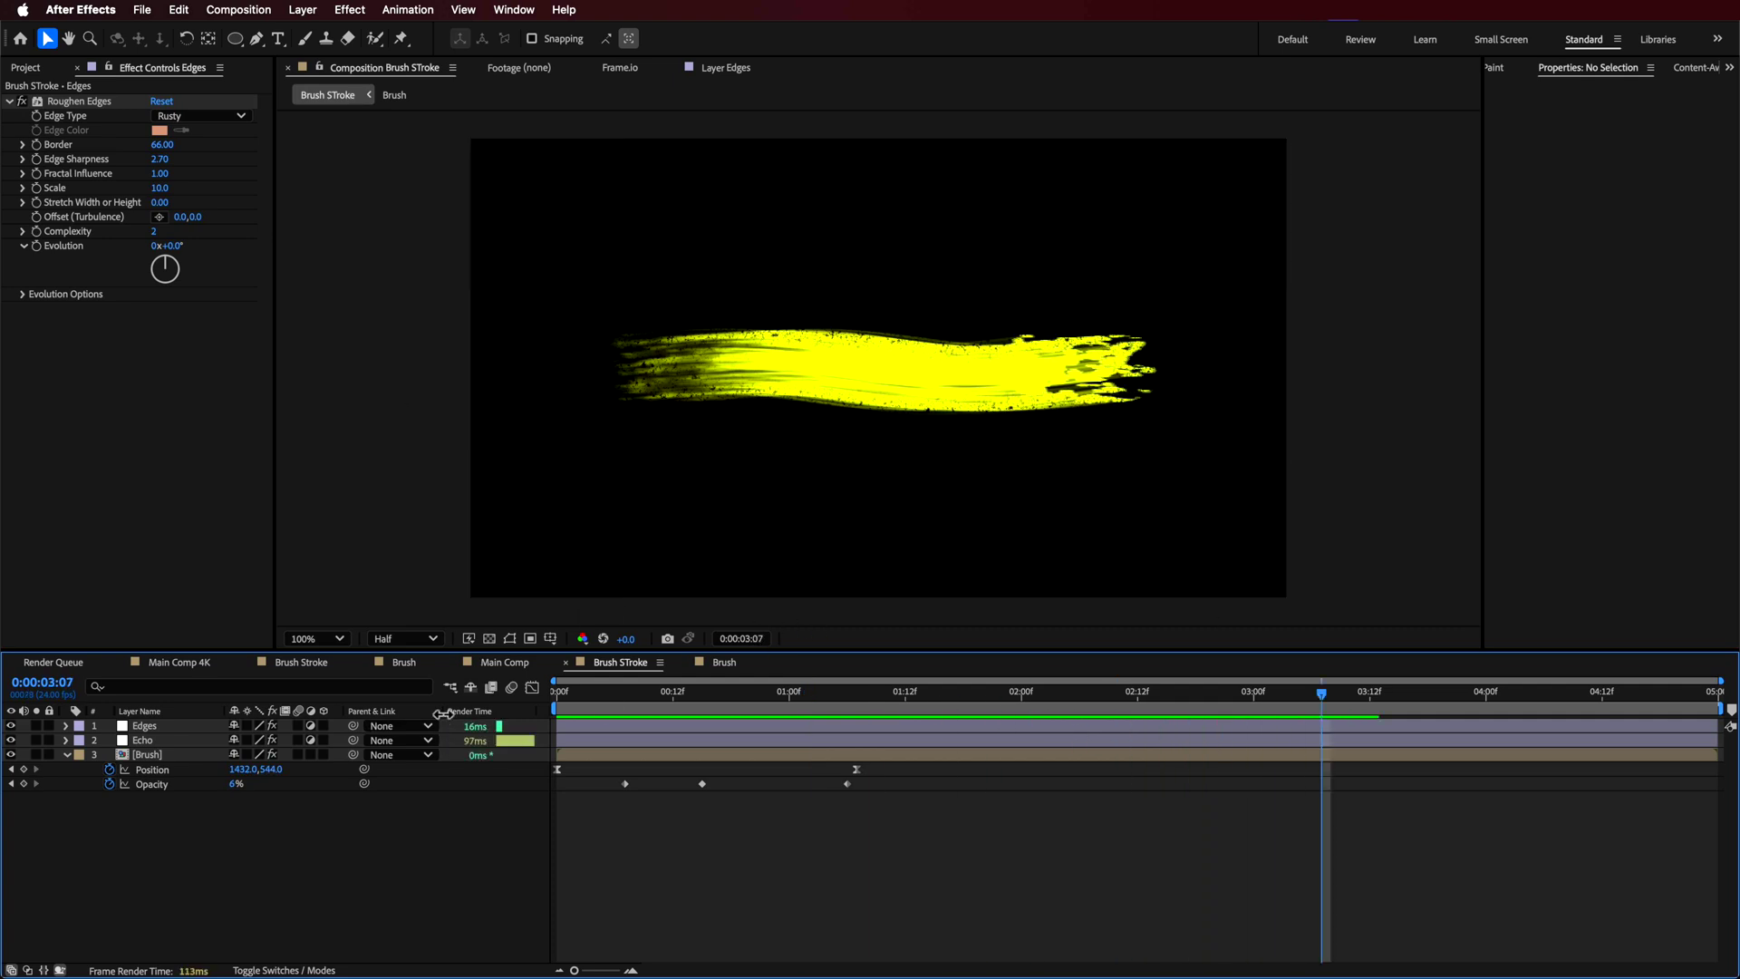
Step: Place Train.jpg from the Images folder in Main Comp and scale it to 162% to fill the frame
click(491, 663)
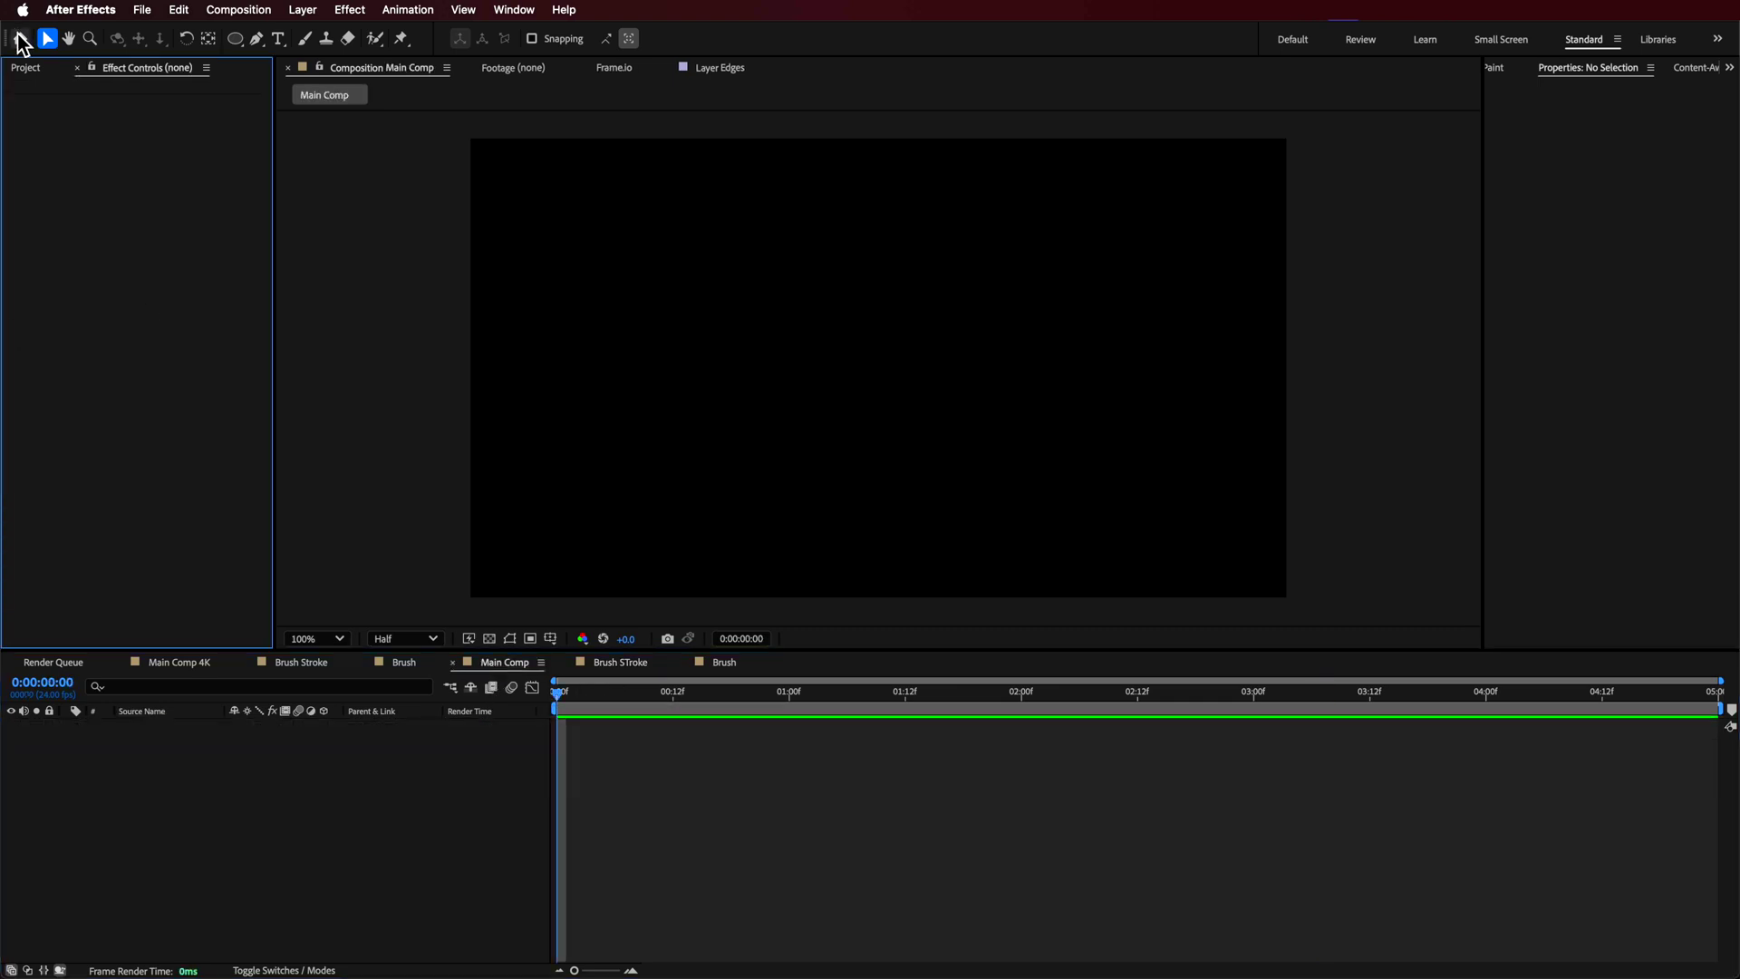
click(24, 69)
click(64, 284)
click(63, 300)
click(64, 316)
click(62, 332)
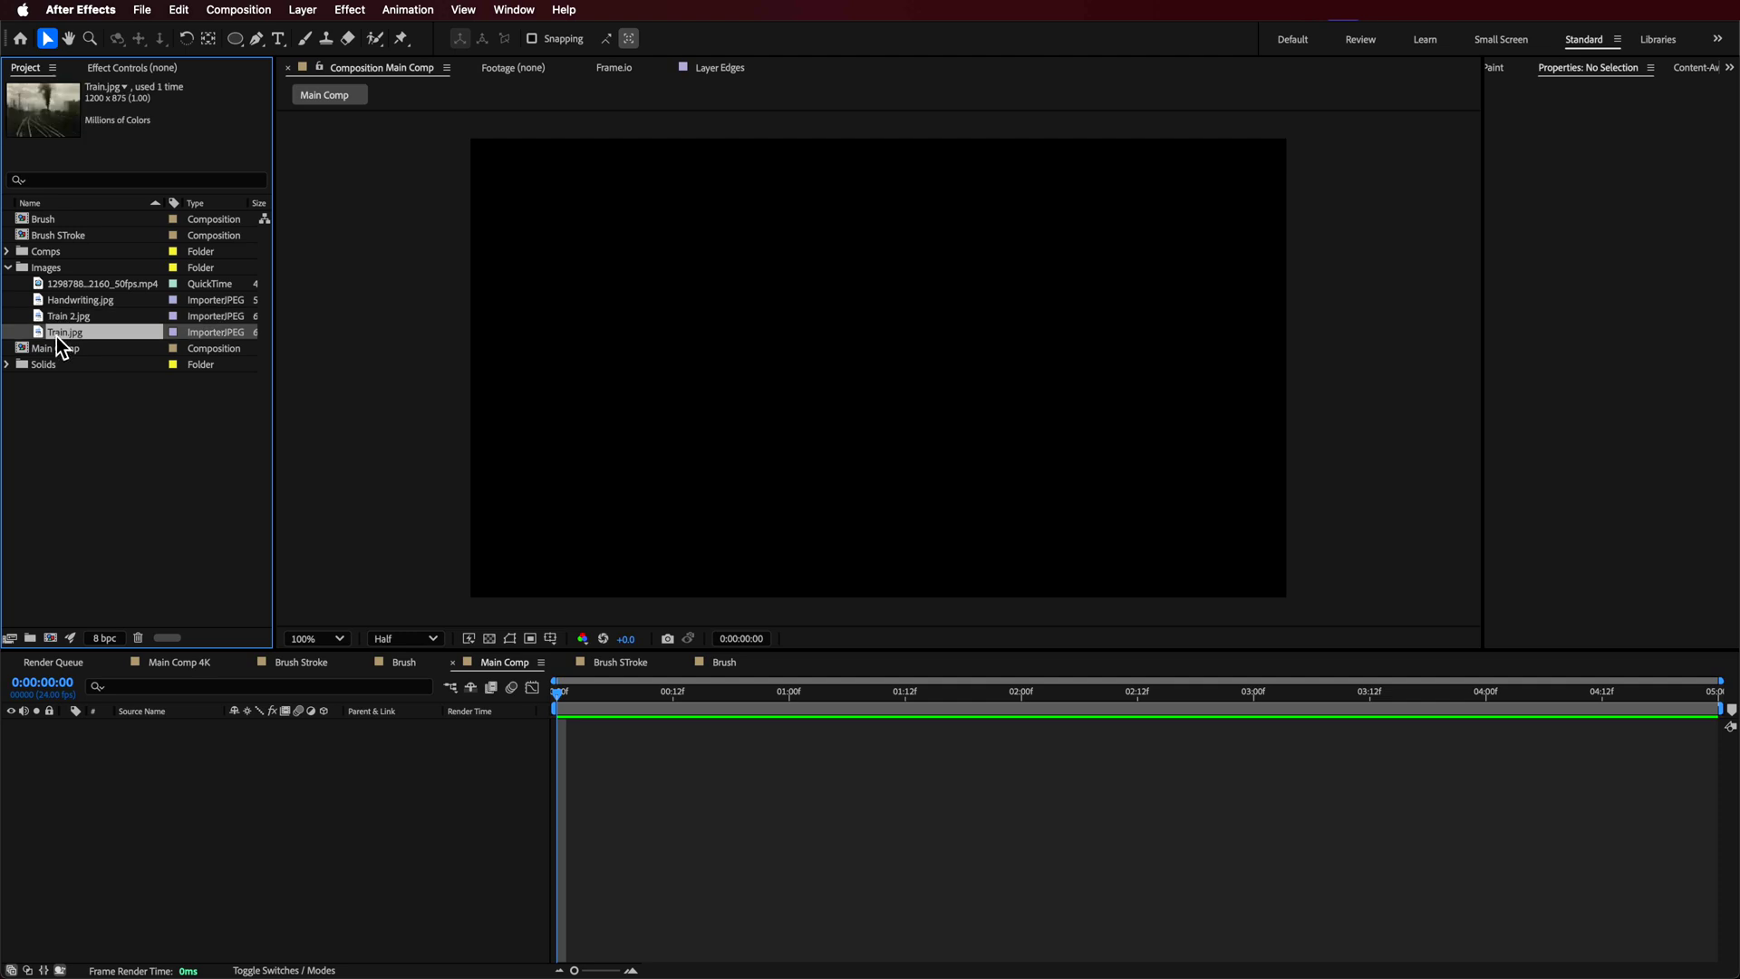
drag(229, 848, 236, 843)
drag(623, 368, 461, 371)
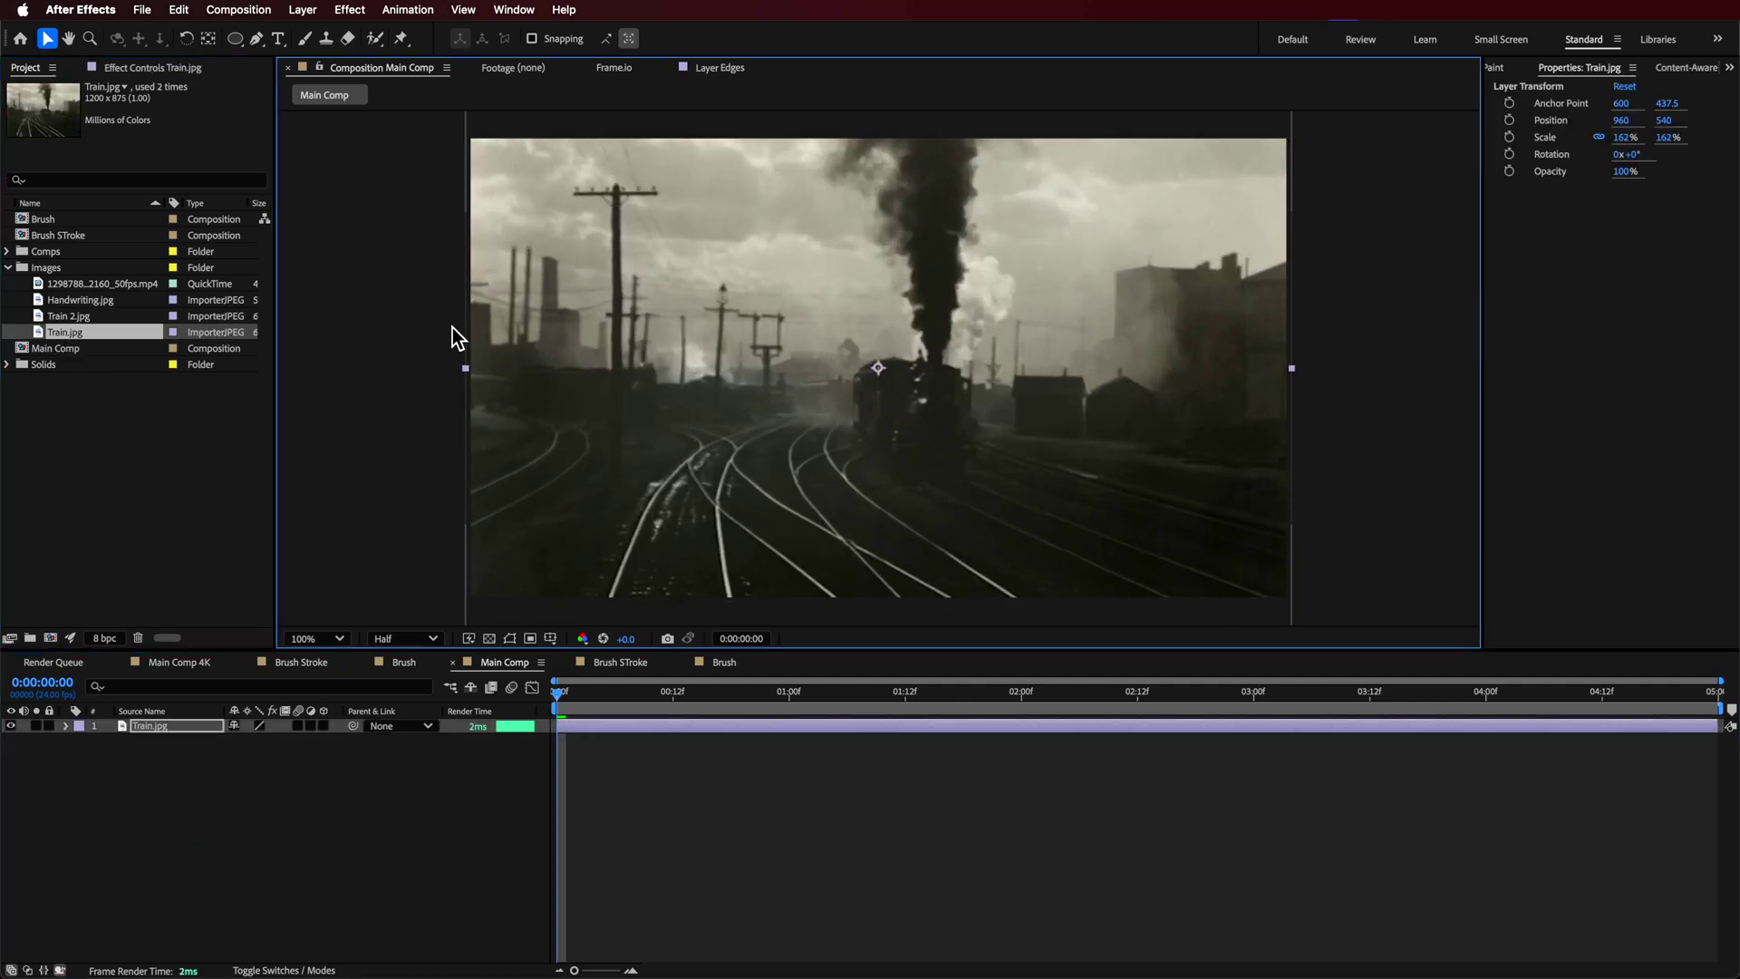
Step: Apply the Brightness & Contrast effect to the Train.jpg layer and raise its contrast
click(564, 9)
text(cont)
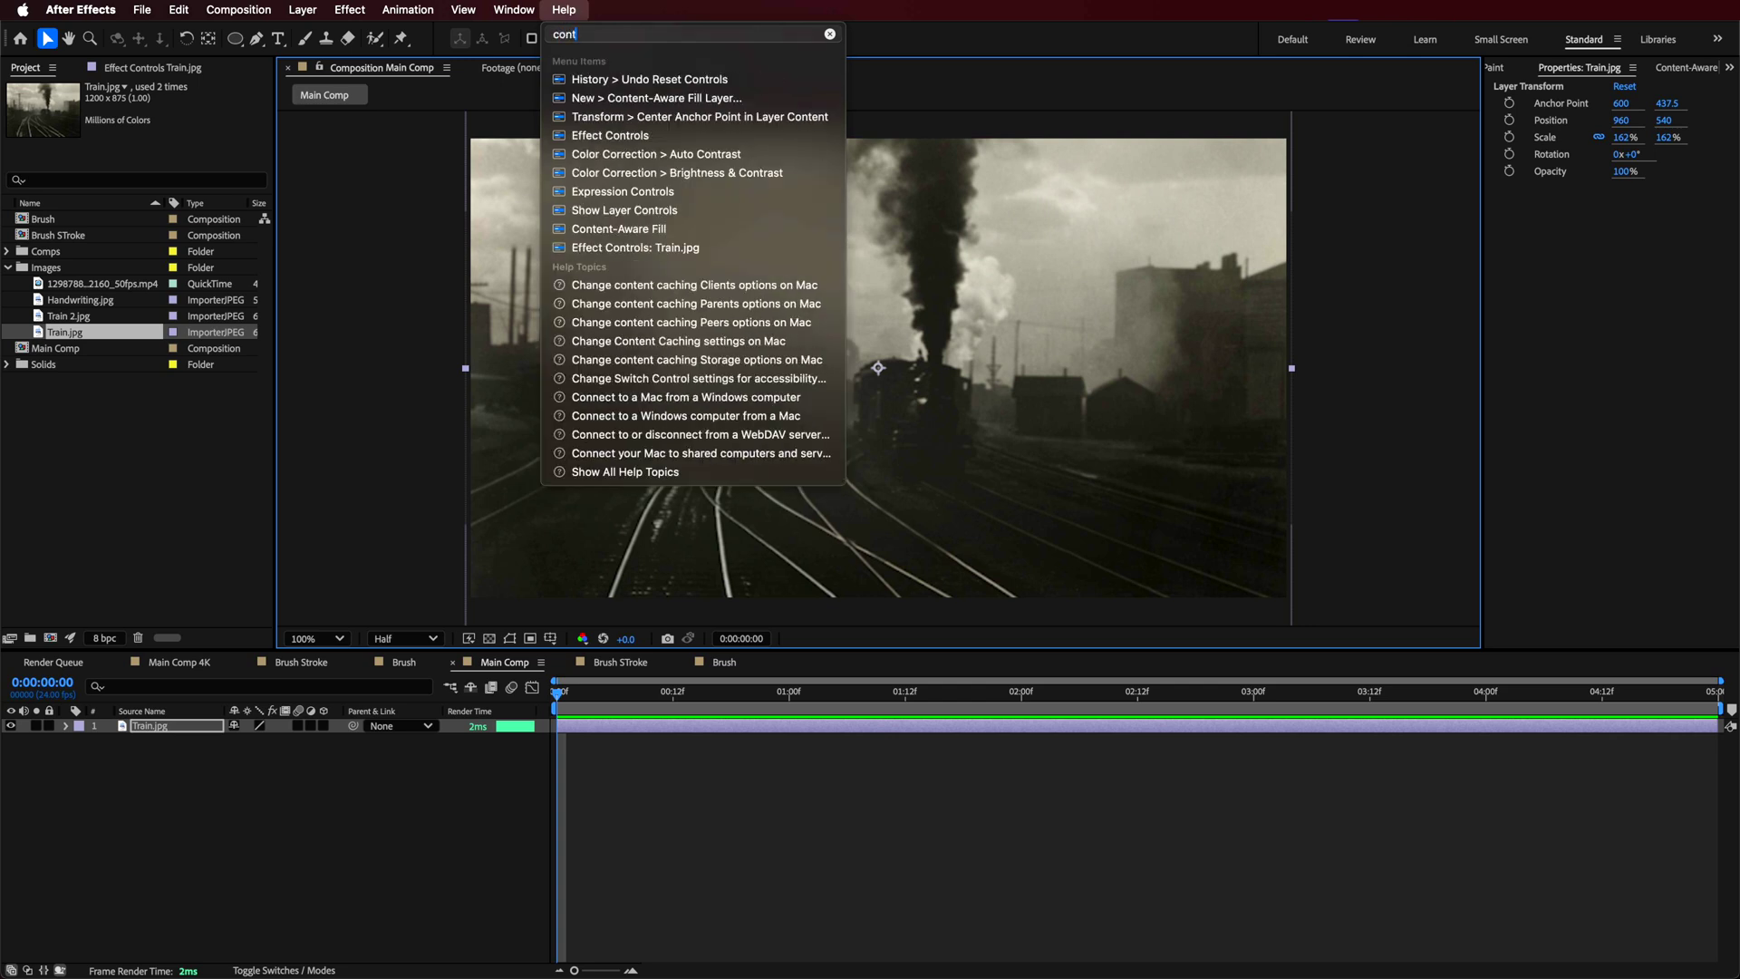
text(rast)
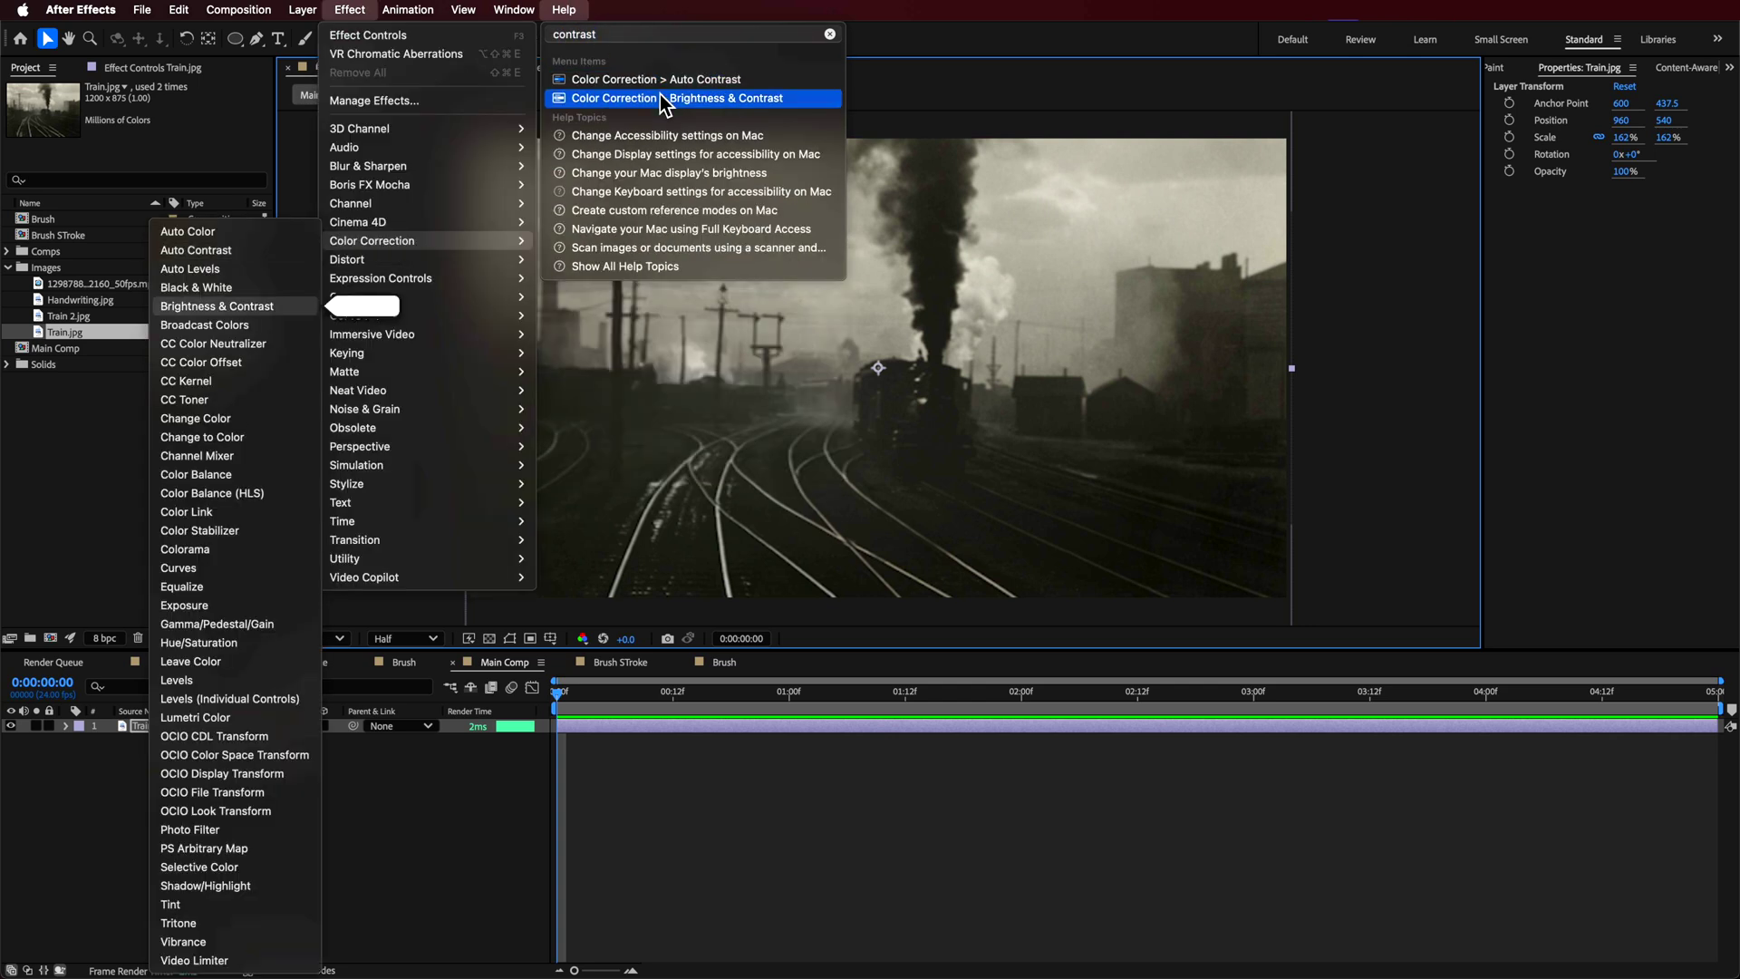
click(677, 98)
drag(156, 134, 214, 145)
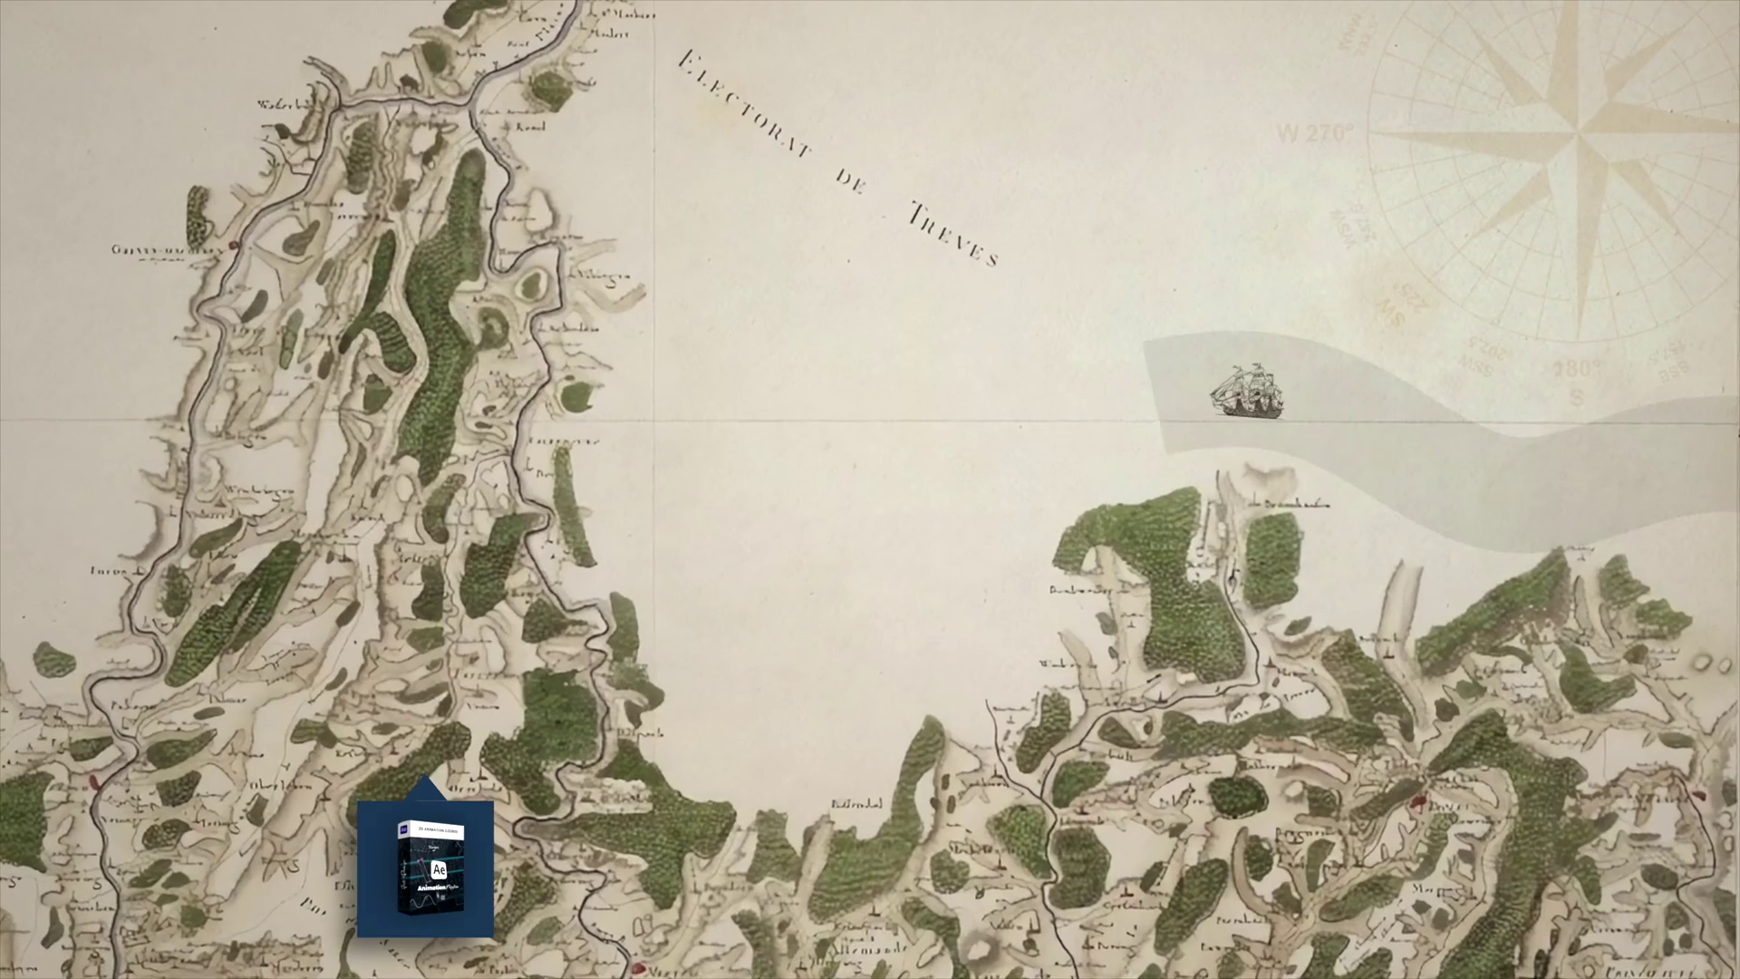